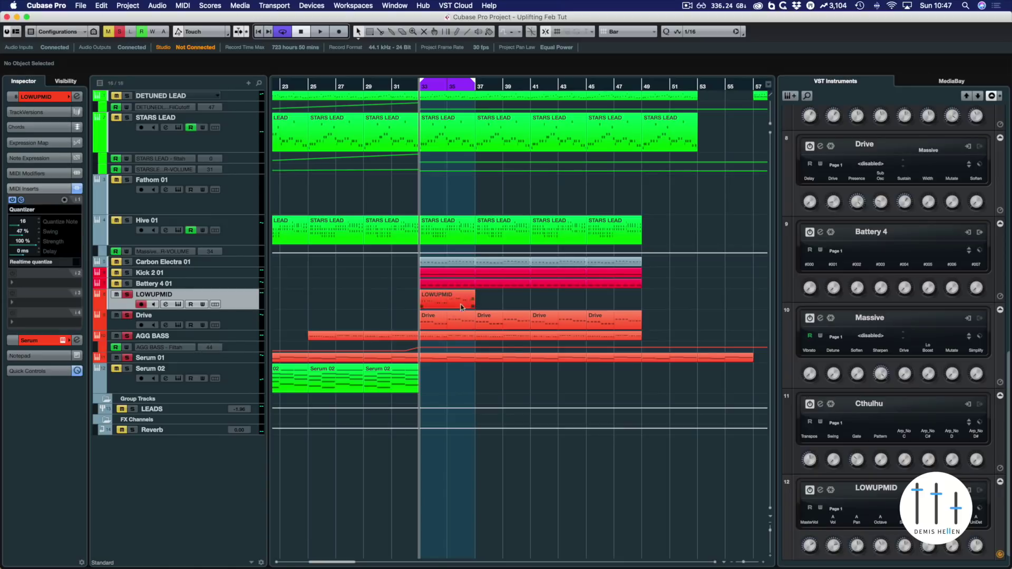
Select the LOWUPMID and Drive parts at bar 33 and listen to the two soloed layers together
{"action": "left_click", "coordinate": [440, 290]}
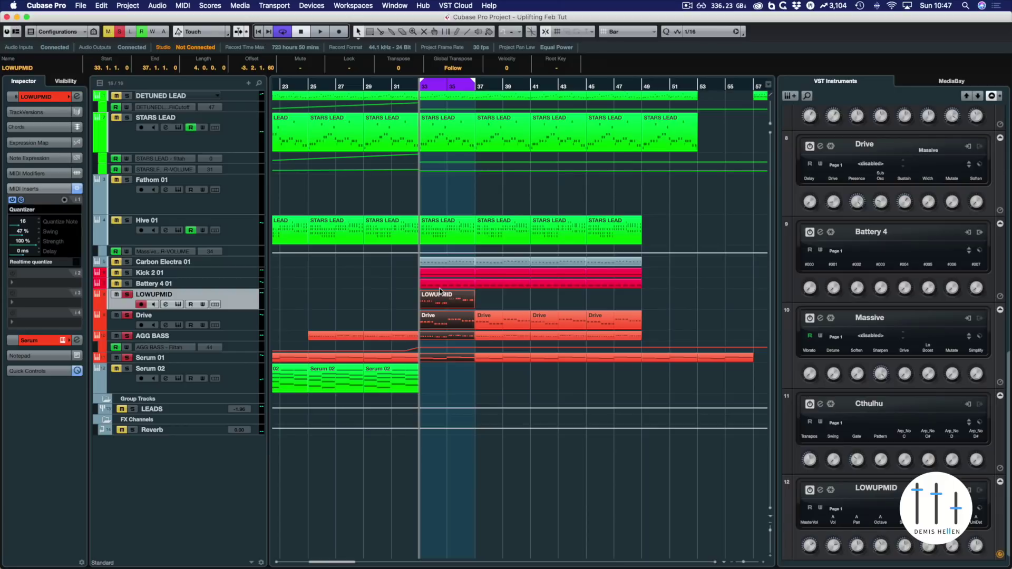
{"action": "left_click", "coordinate": [352, 313]}
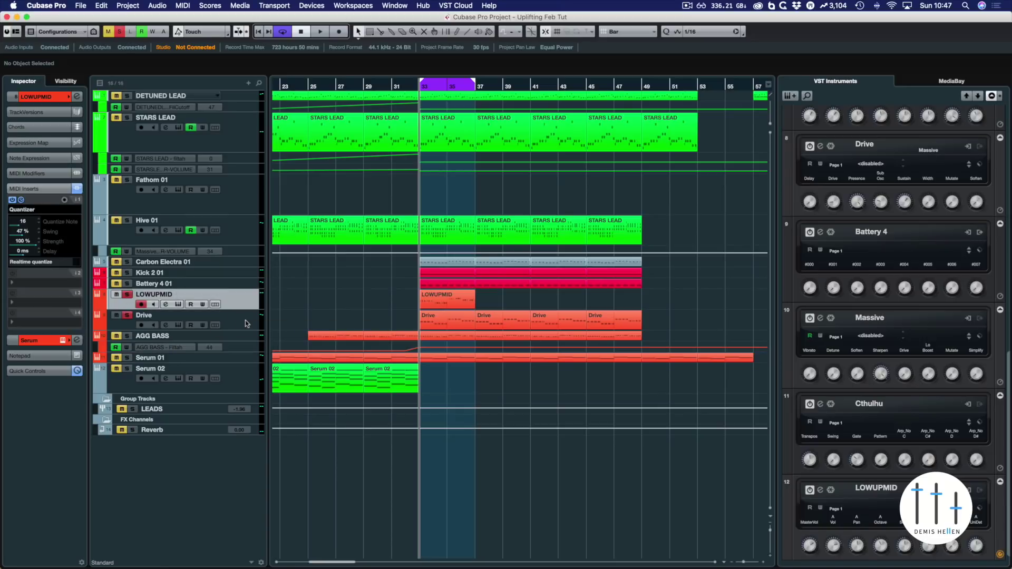
{"action": "left_click_drag", "start_coordinate": [398, 295], "coordinate": [447, 327]}
{"action": "key", "text": "space"}
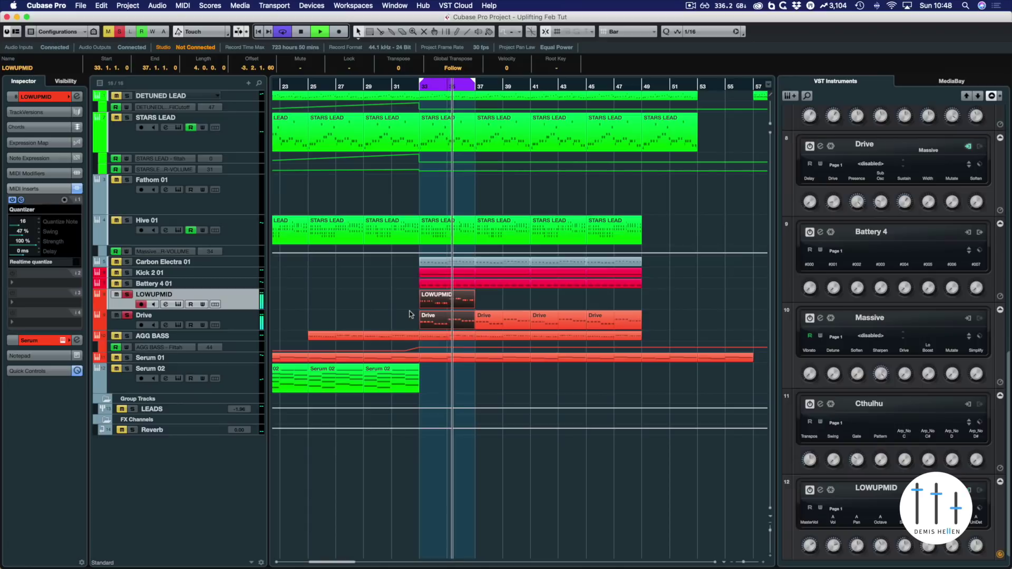
{"action": "key", "text": "space"}
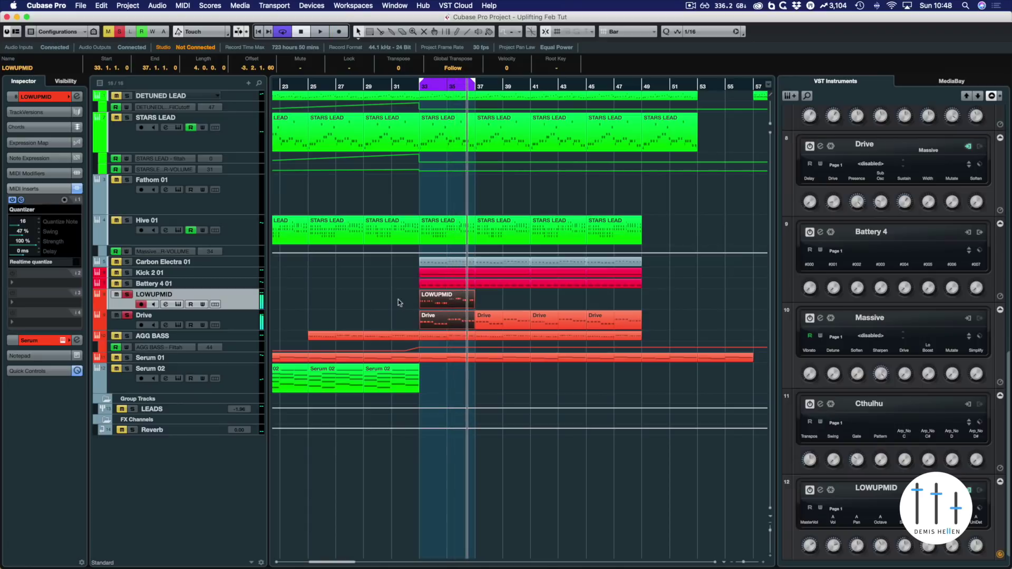
Open the LOWUPMID part in the Key Editor with all four bars of notes in view
{"action": "left_click", "coordinate": [440, 304]}
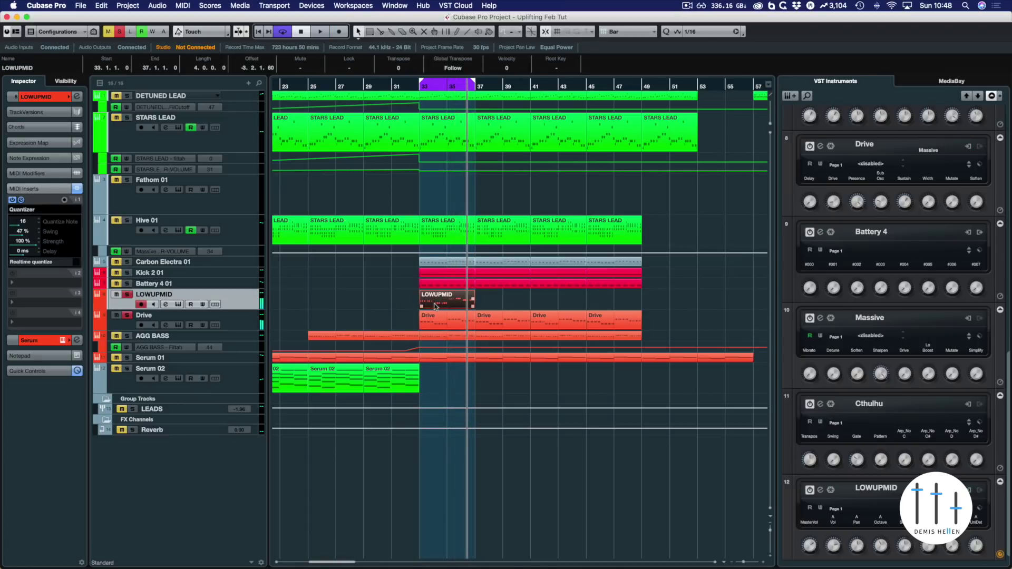
{"action": "double_click", "coordinate": [435, 305]}
{"action": "key", "text": "g"}
{"action": "key", "text": "g"}
{"action": "key", "text": "g"}
{"action": "key", "text": "g"}
{"action": "key", "text": "g"}
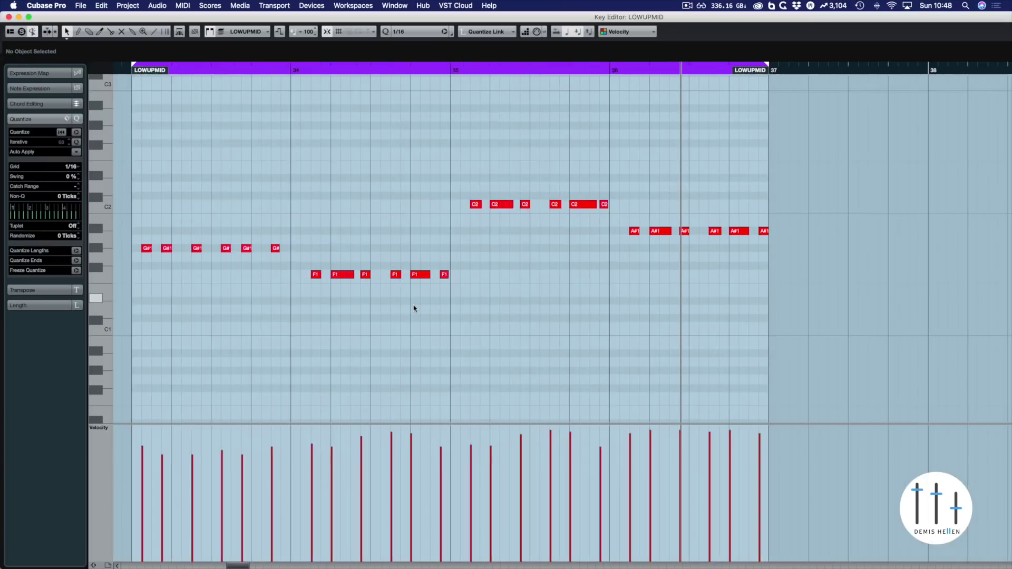
{"action": "left_click_drag", "start_coordinate": [775, 163], "coordinate": [430, 316]}
{"action": "key", "text": "Delete"}
{"action": "left_click_drag", "start_coordinate": [438, 224], "coordinate": [279, 266]}
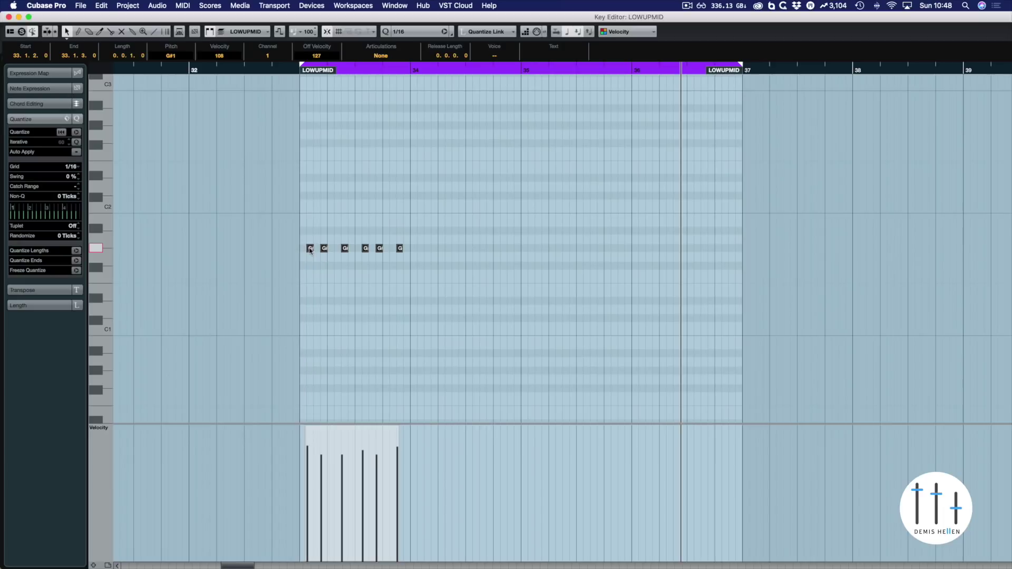
{"action": "key", "text": "super+z"}
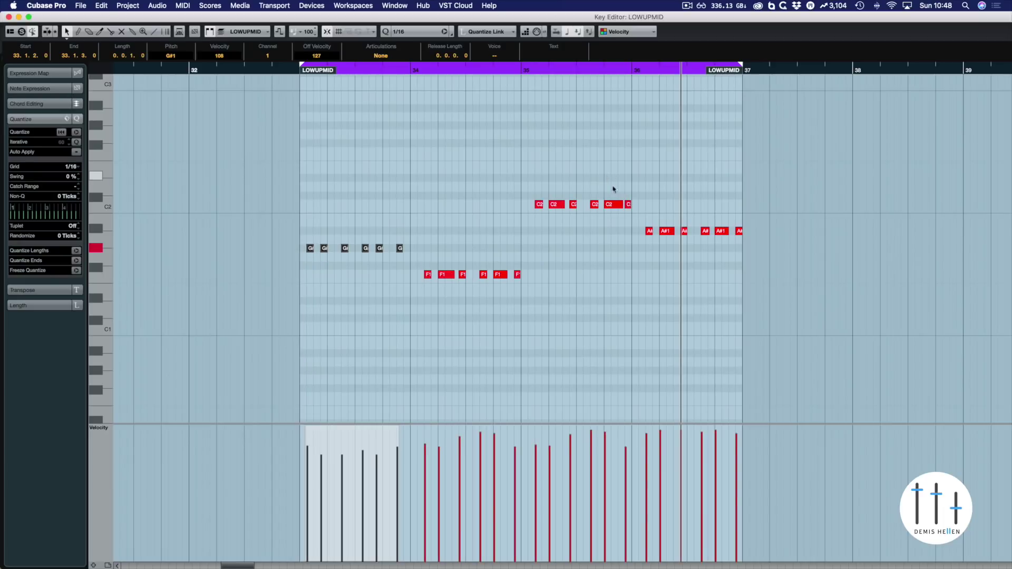
Replace the notes in bars 34 to 36 with copies of the first bar's rhythm, pitched to F1, C2 and A#1
{"action": "left_click_drag", "start_coordinate": [843, 161], "coordinate": [422, 322]}
{"action": "key", "text": "Delete"}
{"action": "left_click_drag", "start_coordinate": [440, 220], "coordinate": [644, 235]}
{"action": "left_click", "coordinate": [627, 223]}
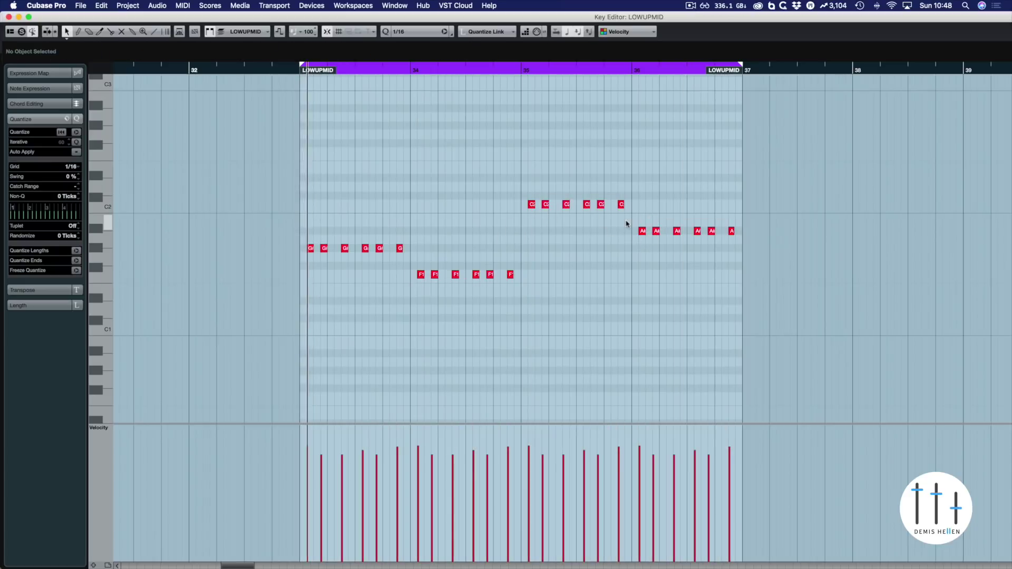
Return to the arrangement and listen to the edited LOWUPMID with Drive, moving the solo to AGG BASS
{"action": "key", "text": "Return"}
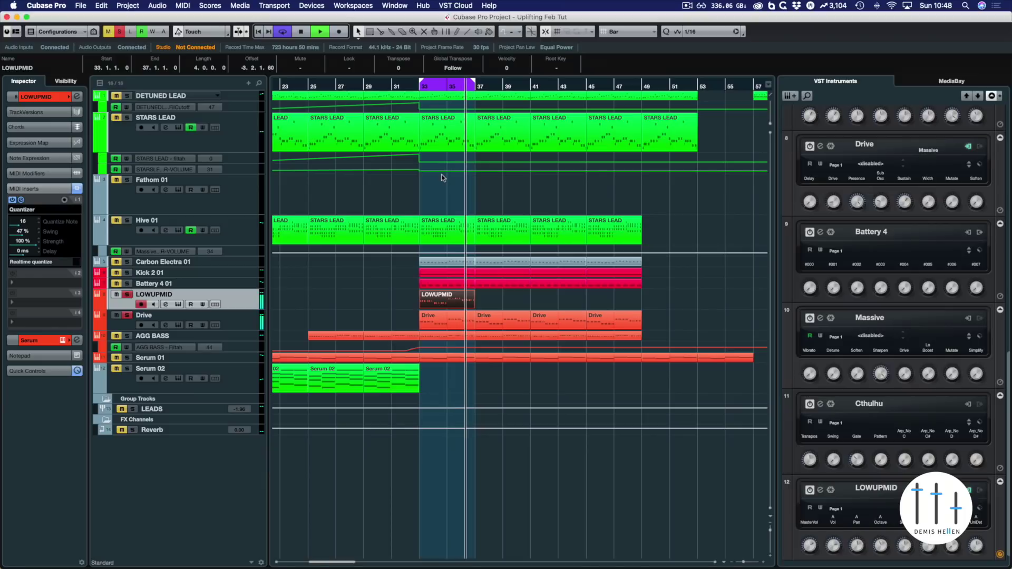
{"action": "key", "text": "space"}
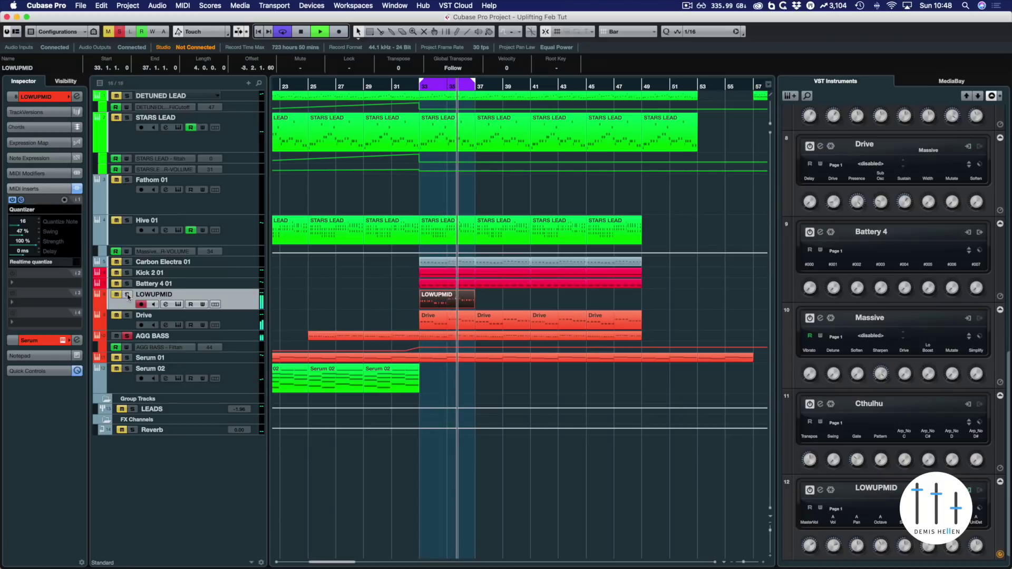
{"action": "key", "text": "space"}
{"action": "key", "text": "space"}
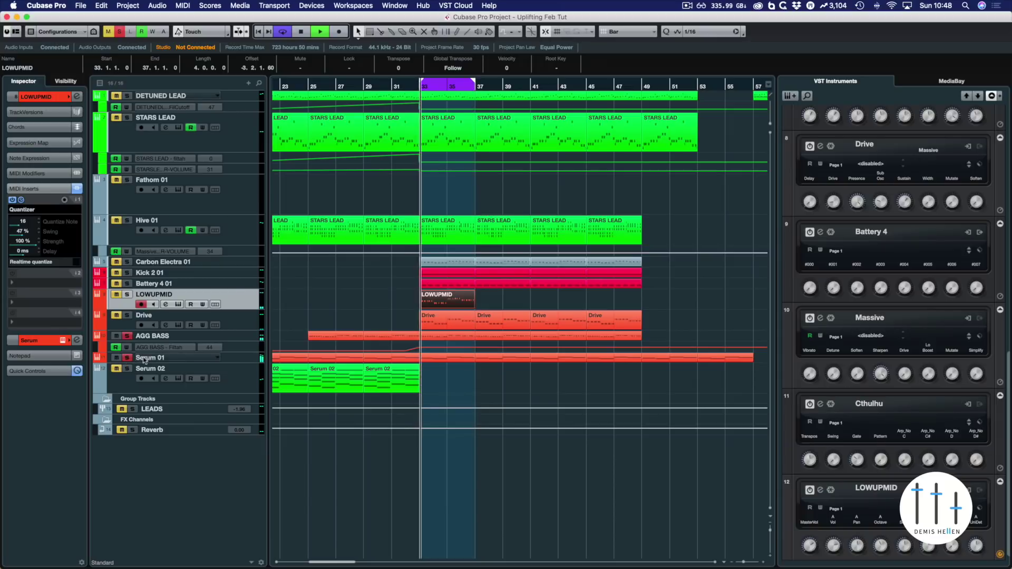
Rename the Serum 01 track as "sub"
{"action": "left_click", "coordinate": [136, 358]}
{"action": "double_click", "coordinate": [143, 360]}
{"action": "type", "text": "sub"}
{"action": "key", "text": "Return"}
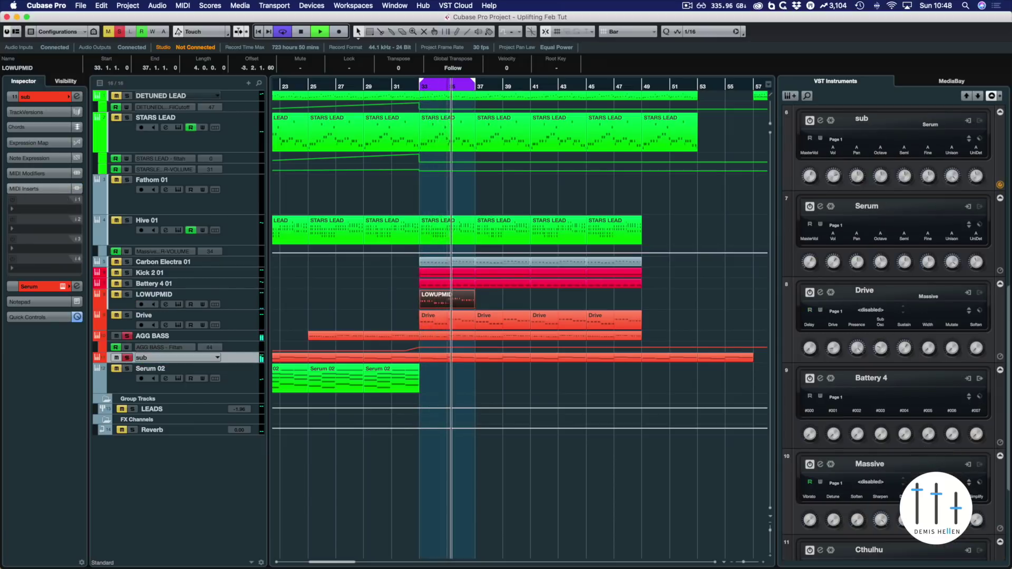
Enlarge the AGG BASS and sub tracks and select all four bass parts at bar 33
{"action": "left_click_drag", "start_coordinate": [232, 343], "coordinate": [242, 384]}
{"action": "left_click_drag", "start_coordinate": [482, 299], "coordinate": [456, 390]}
{"action": "key", "text": "space"}
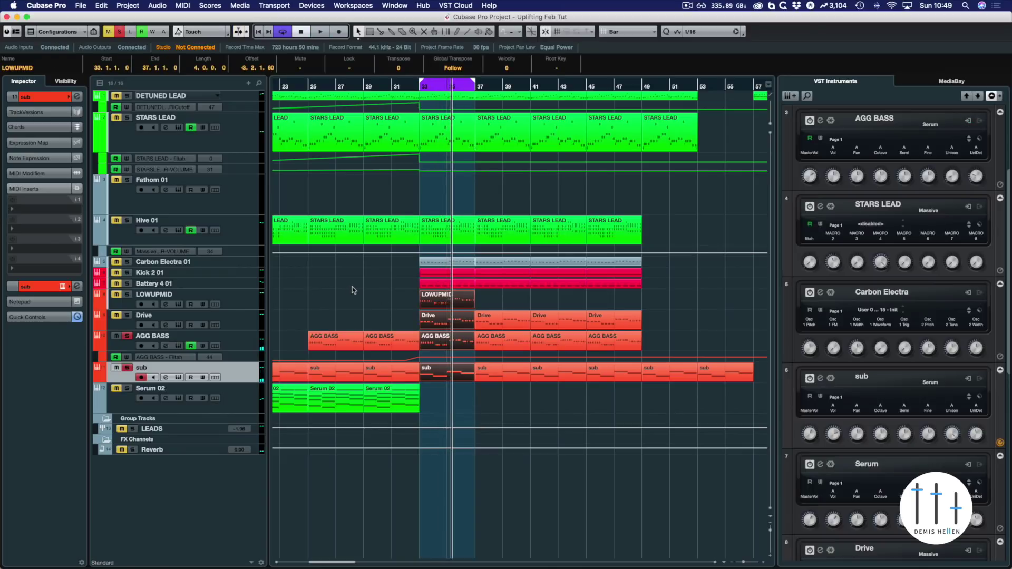
Take AGG BASS and sub out of solo and play the Drive track soloed
{"action": "left_click", "coordinate": [126, 337]}
{"action": "left_click", "coordinate": [126, 368]}
{"action": "left_click", "coordinate": [127, 316]}
{"action": "key", "text": "space"}
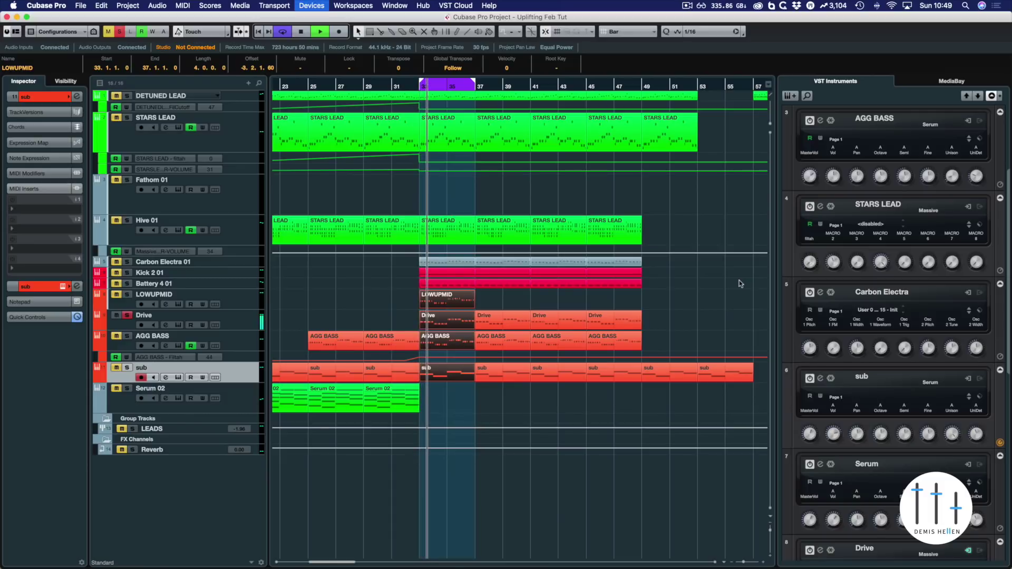
Lower the mix of the Drive channel's StereoDelay insert to 8.0 on the first delay and 8.5 on the second
{"action": "key", "text": "F3"}
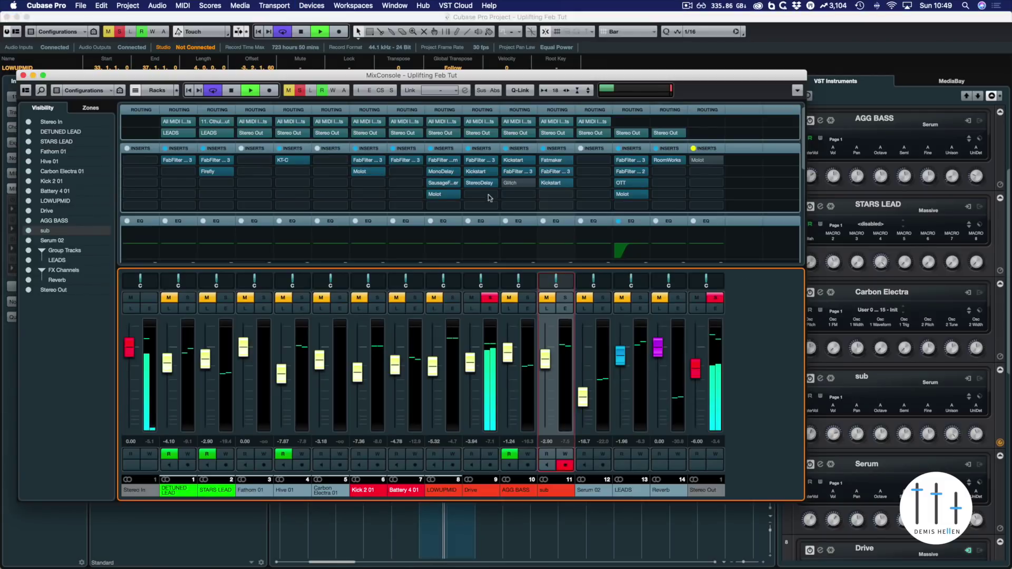
{"action": "left_click", "coordinate": [480, 183]}
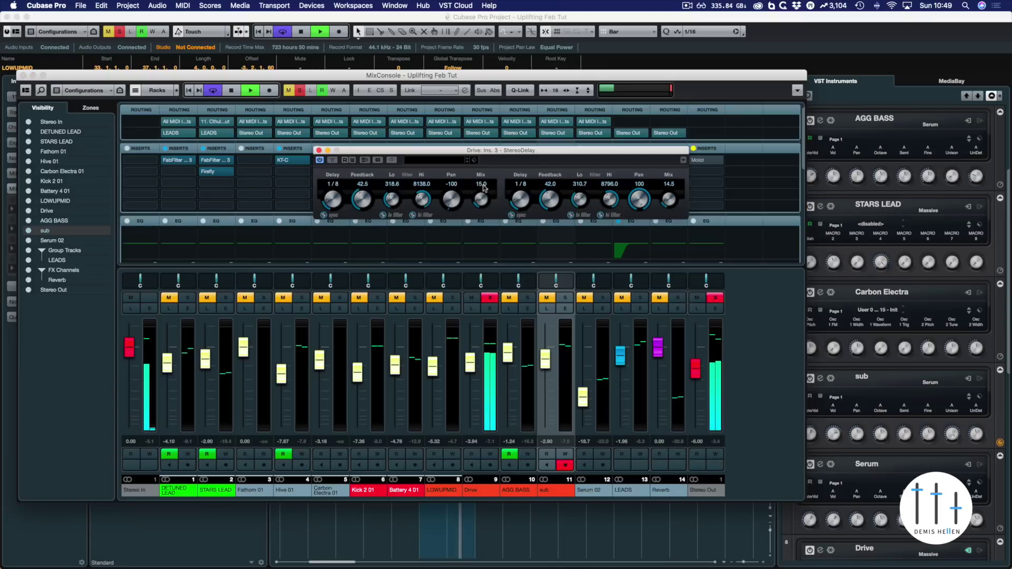
{"action": "key", "text": "space"}
{"action": "left_click_drag", "start_coordinate": [476, 205], "coordinate": [476, 211]}
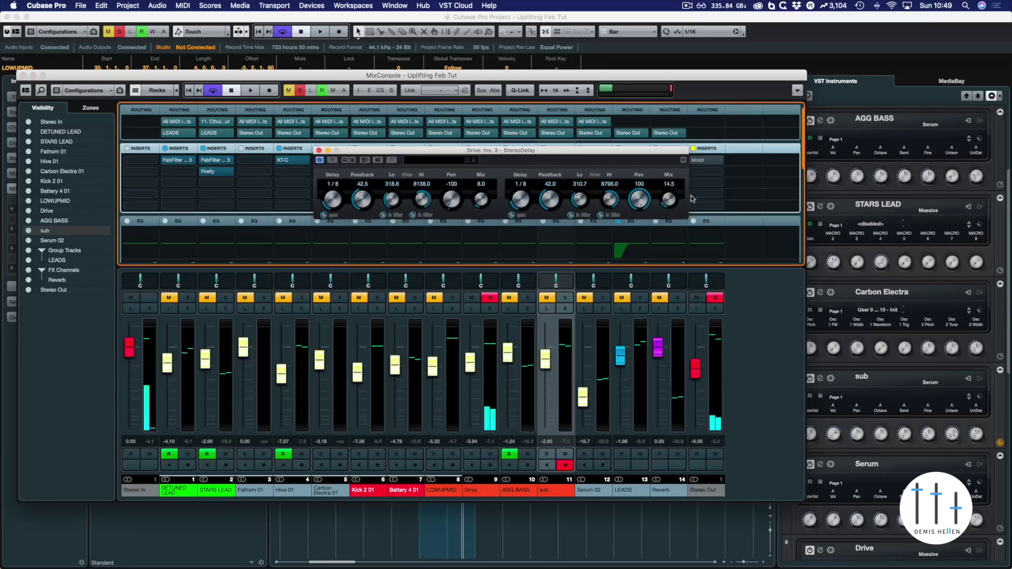
{"action": "left_click_drag", "start_coordinate": [669, 200], "coordinate": [669, 207]}
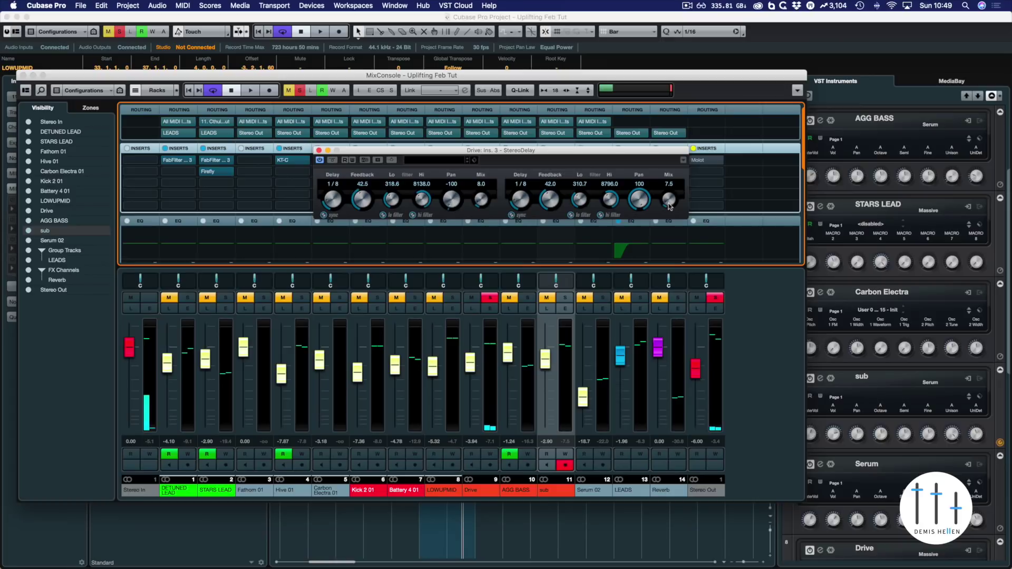
{"action": "key", "text": "space"}
{"action": "left_click_drag", "start_coordinate": [668, 205], "coordinate": [670, 204]}
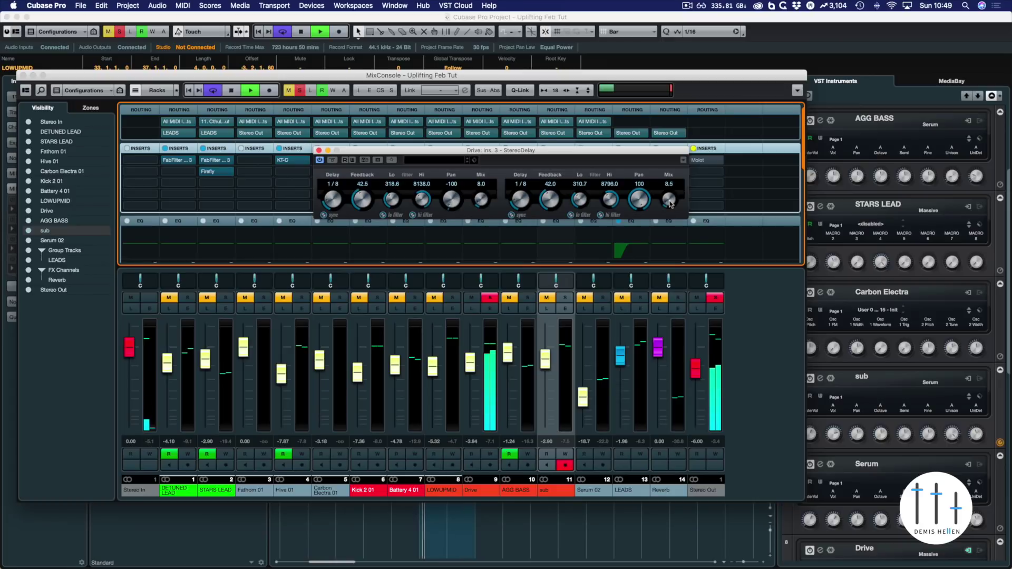
{"action": "key", "text": "space"}
{"action": "left_click", "coordinate": [318, 150]}
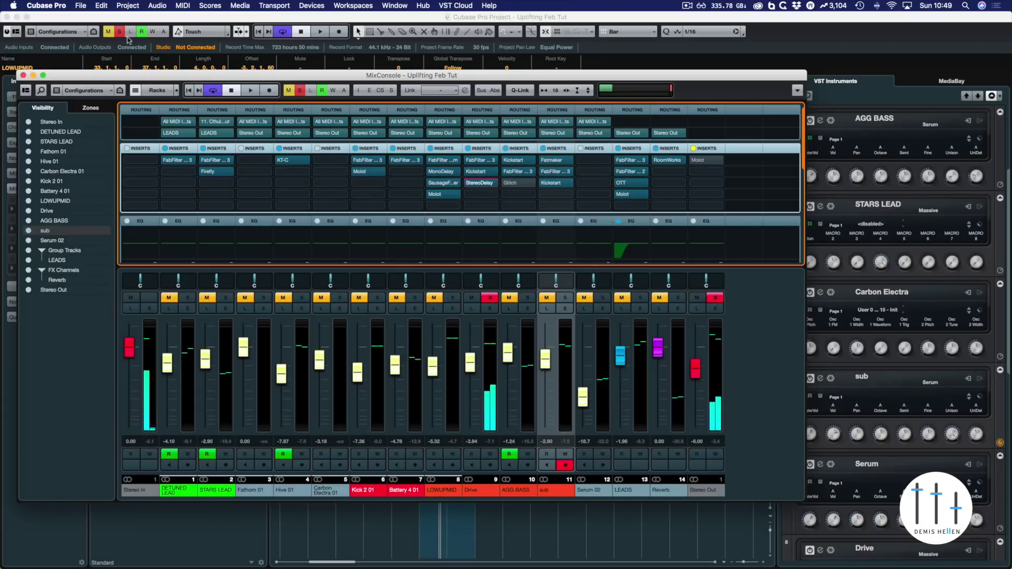
Add a stereo group channel named "BASS GRP" routed to Stereo Out
{"action": "right_click", "coordinate": [760, 312]}
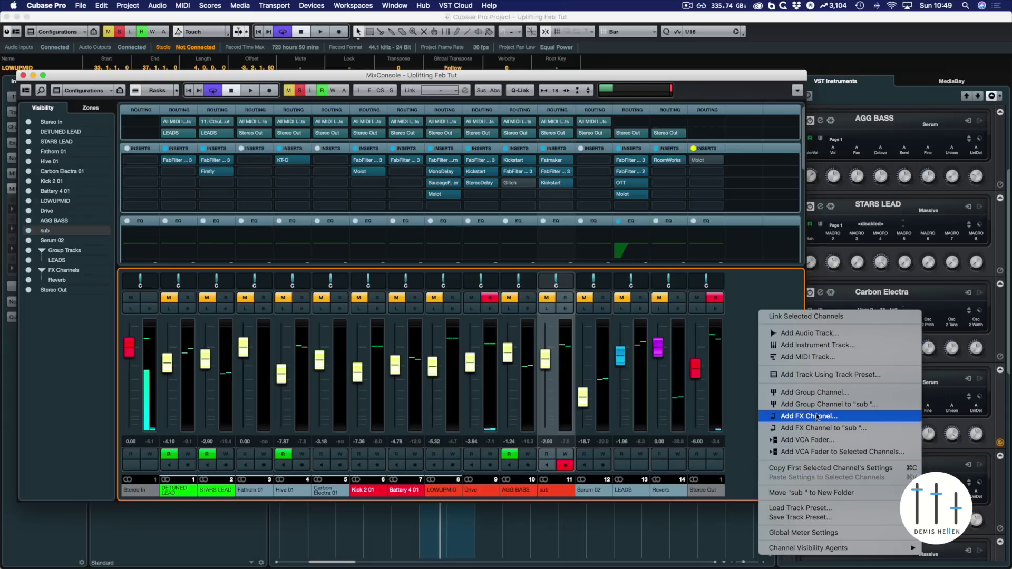
{"action": "left_click", "coordinate": [823, 393]}
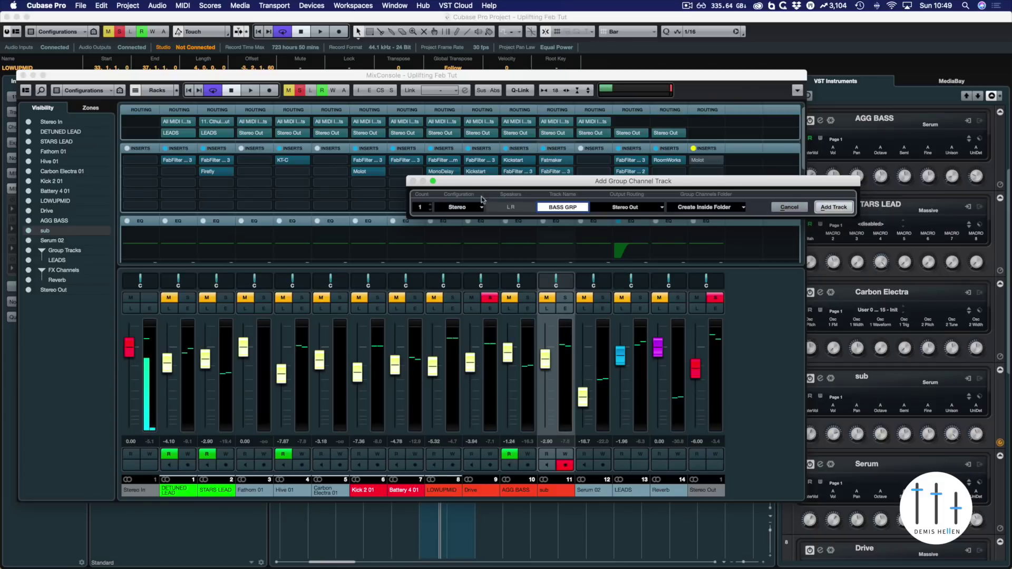
{"action": "left_click", "coordinate": [836, 206]}
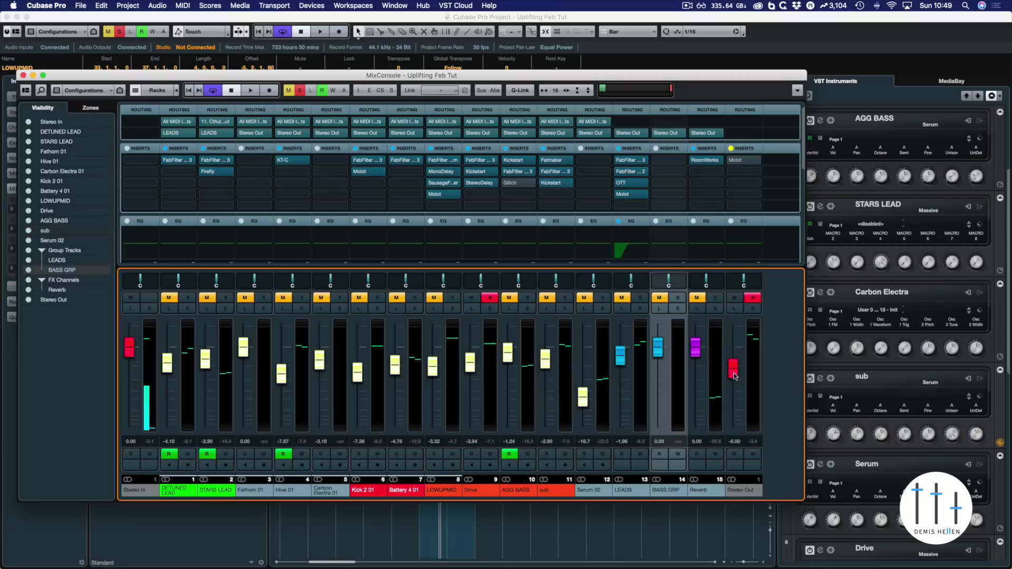
Colour the BASS GRP and LEADS group channels yellow-green and the Reverb channel pink
{"action": "left_click", "coordinate": [682, 490]}
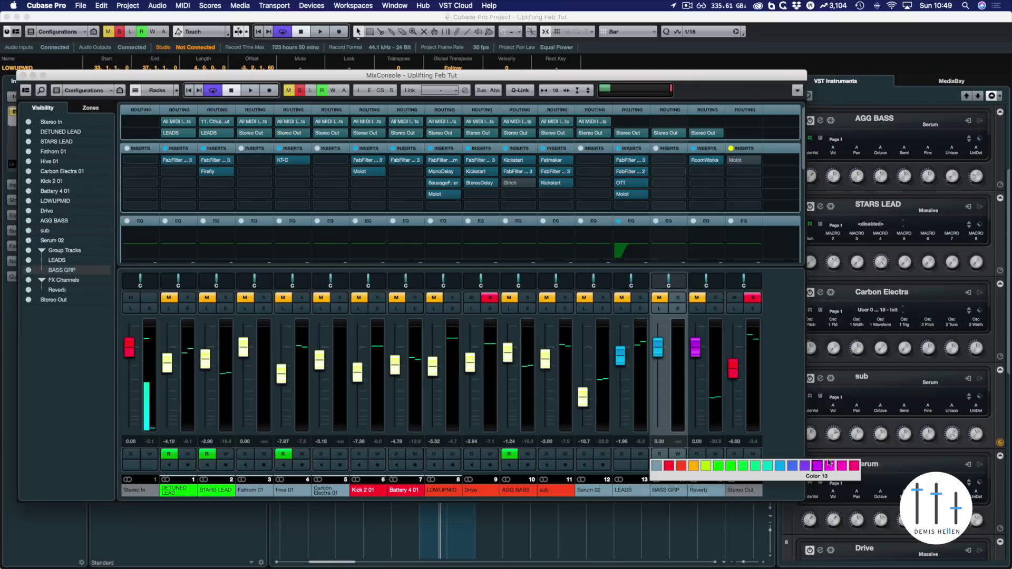
{"action": "left_click", "coordinate": [704, 466]}
{"action": "left_click", "coordinate": [647, 491]}
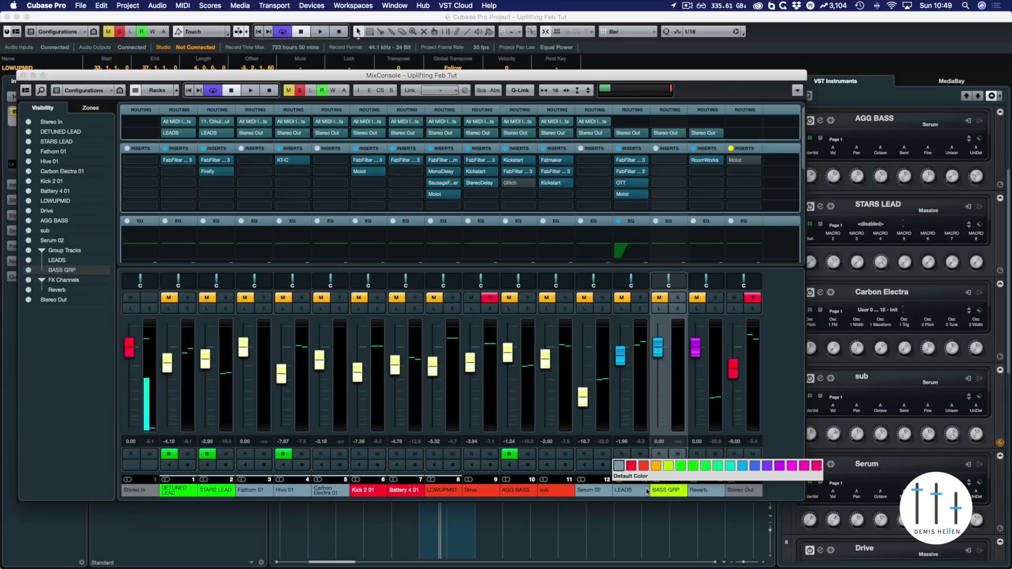
{"action": "left_click", "coordinate": [663, 468]}
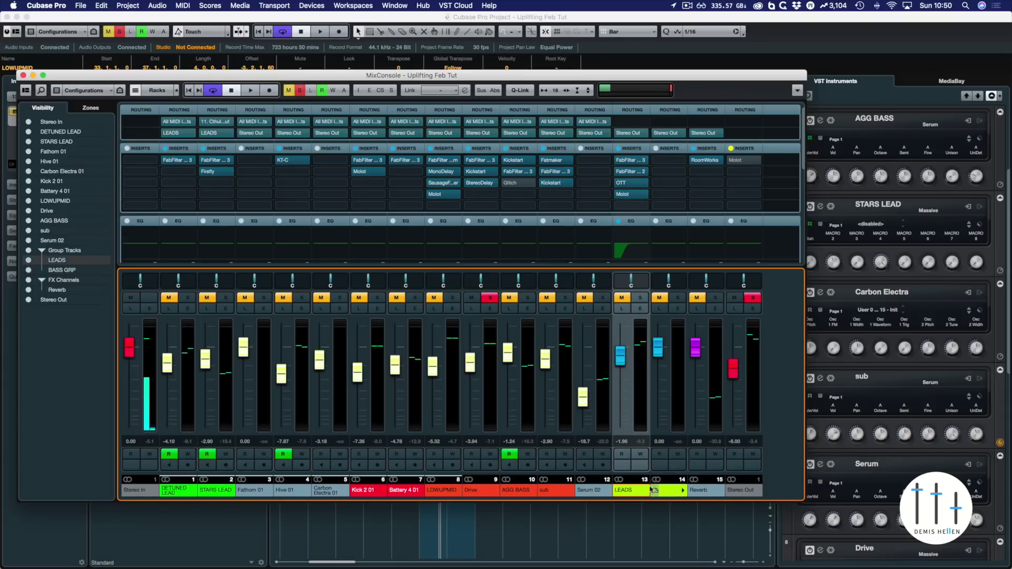
{"action": "left_click", "coordinate": [721, 491]}
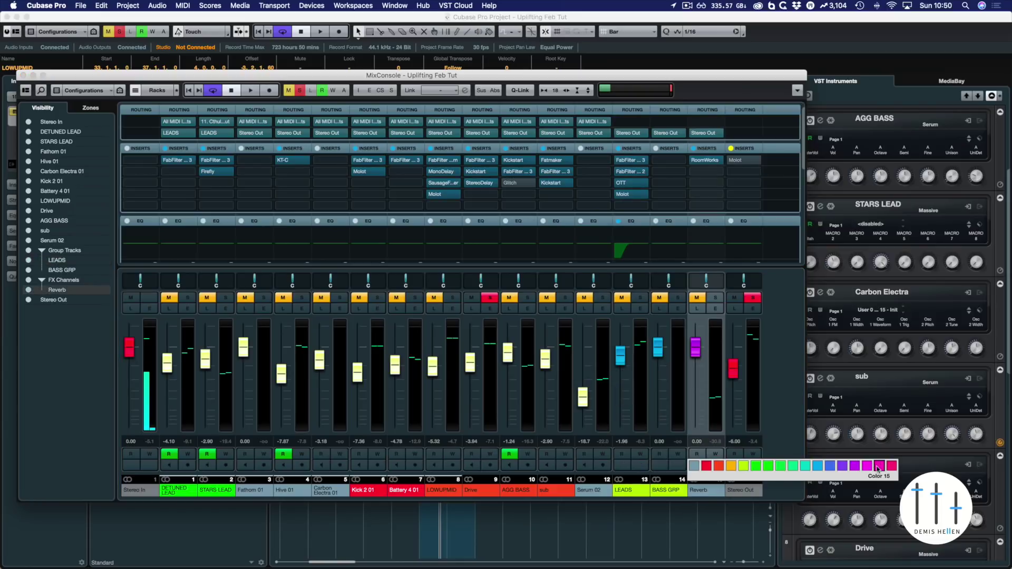
{"action": "left_click", "coordinate": [890, 466]}
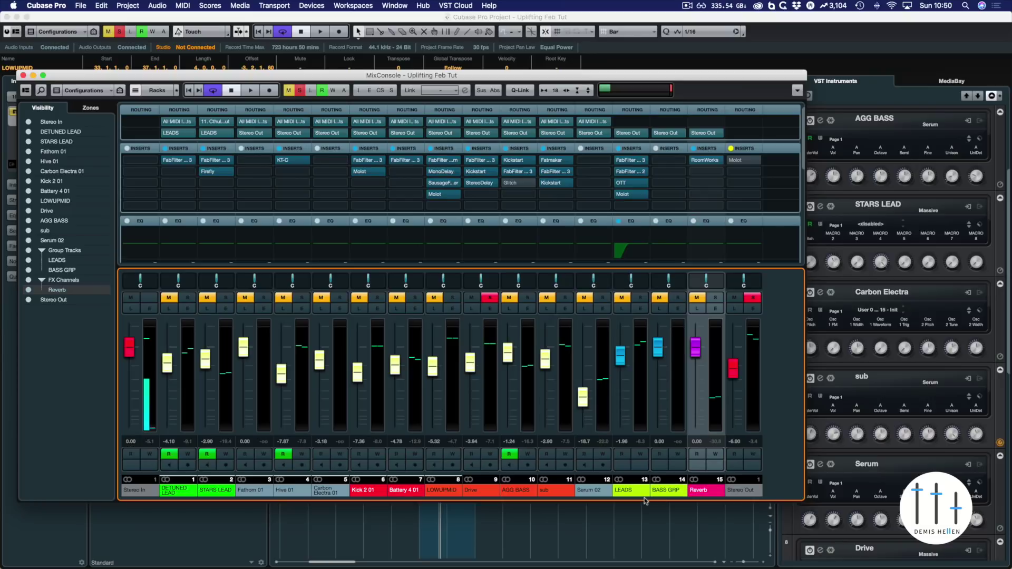
Solo the LOWUPMID, Drive, AGG BASS and sub channels and route all four outputs to BASS GRP
{"action": "mouse_move", "coordinate": [653, 490]}
{"action": "left_click_drag", "start_coordinate": [520, 298], "coordinate": [571, 301]}
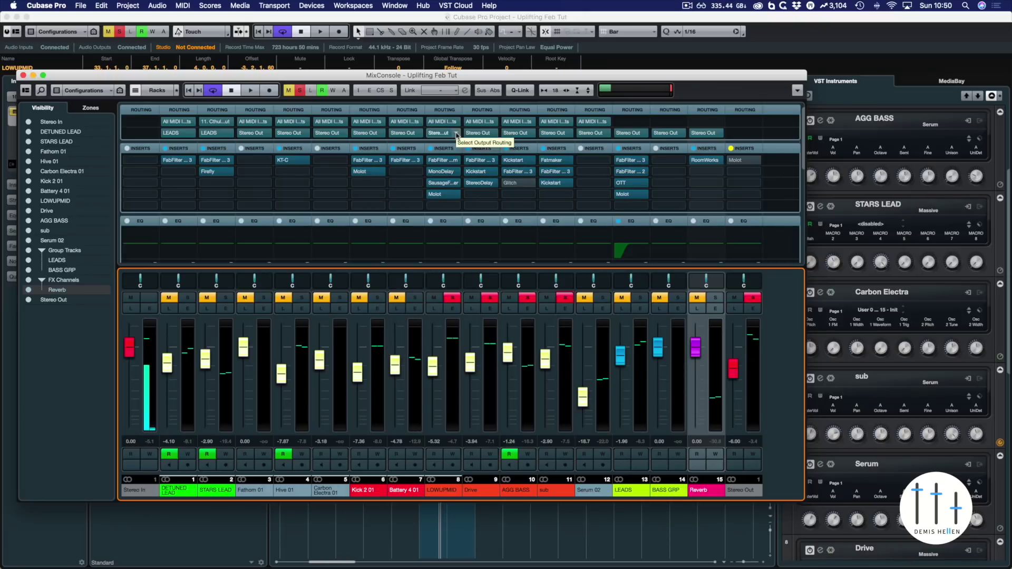
{"action": "left_click", "coordinate": [457, 134]}
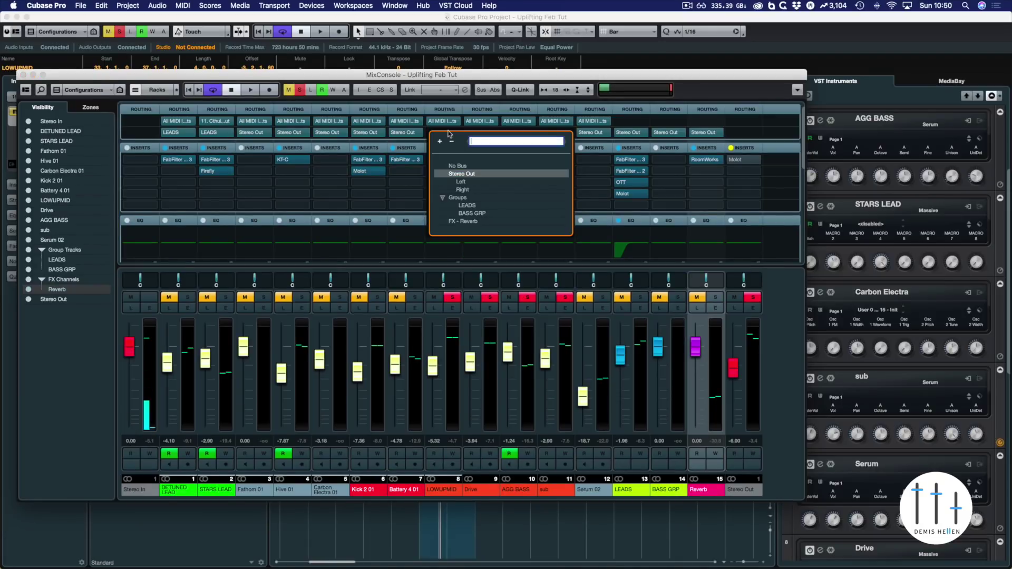
{"action": "left_click", "coordinate": [471, 213]}
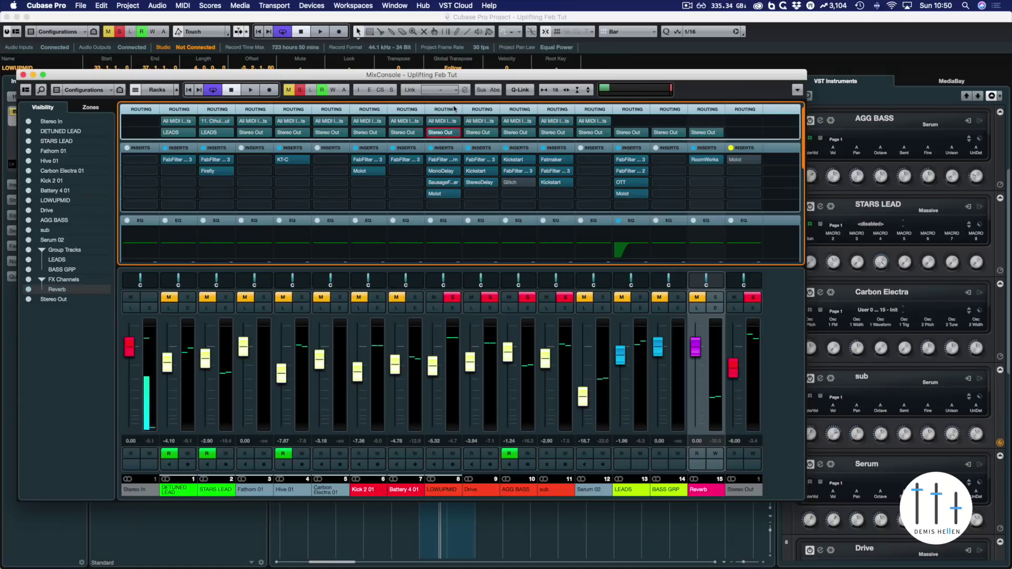
{"action": "left_click", "coordinate": [494, 134]}
{"action": "left_click", "coordinate": [507, 214]}
{"action": "left_click", "coordinate": [525, 133]}
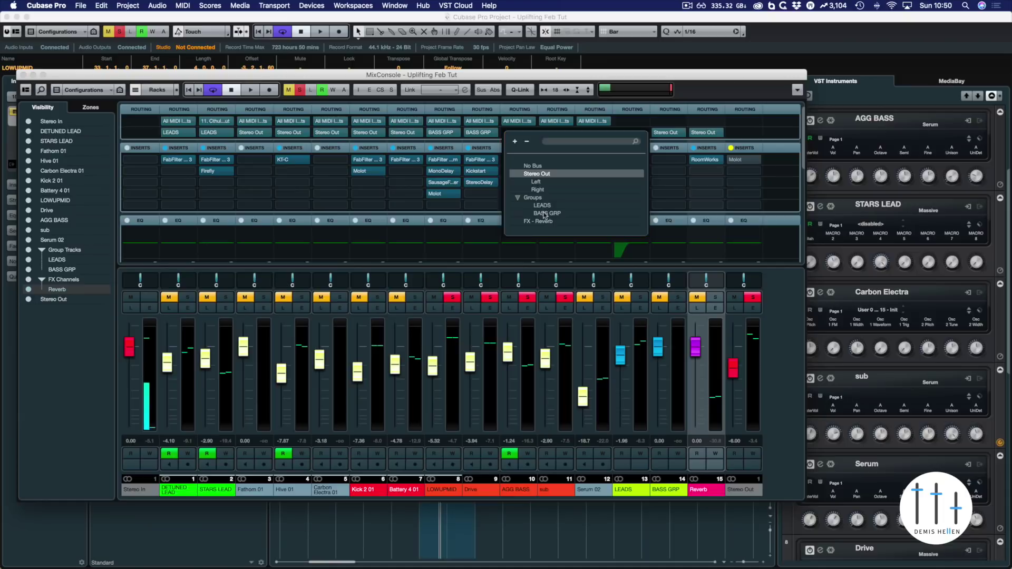
{"action": "left_click", "coordinate": [751, 294]}
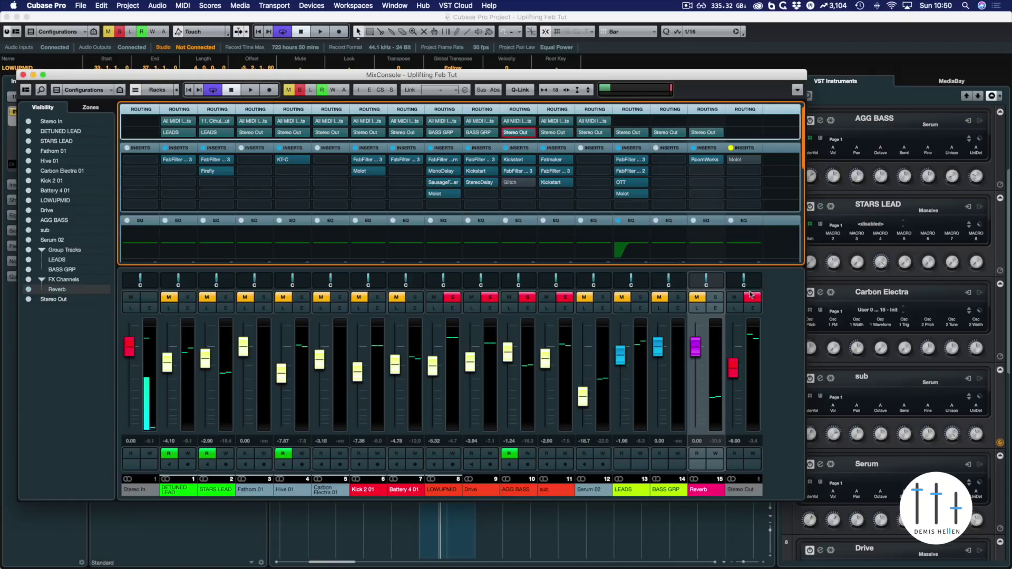
{"action": "left_click", "coordinate": [556, 133]}
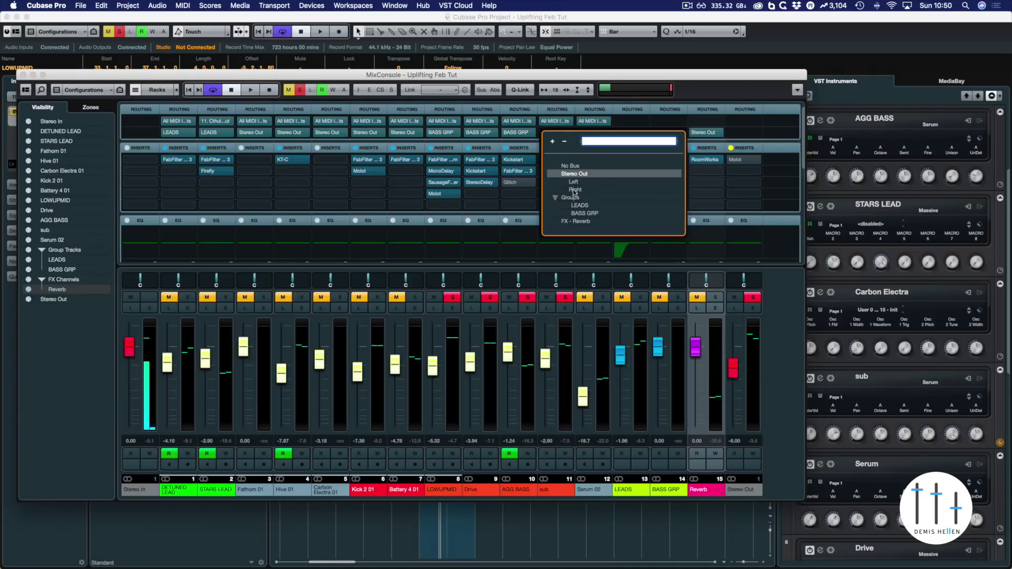
{"action": "left_click", "coordinate": [577, 214]}
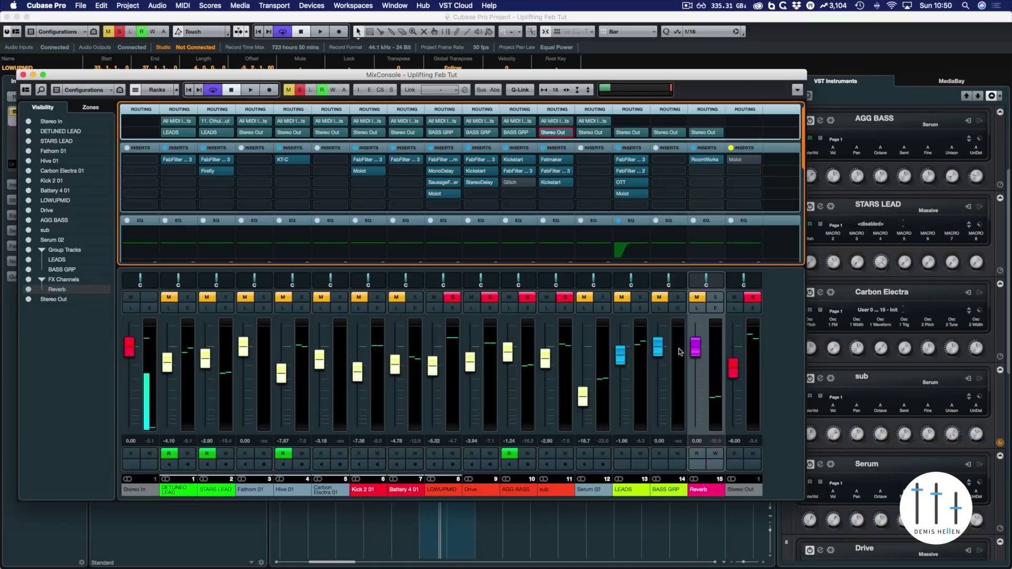
Play the loop with the BASS GRP channel soloed, then stop playback
{"action": "key", "text": "space"}
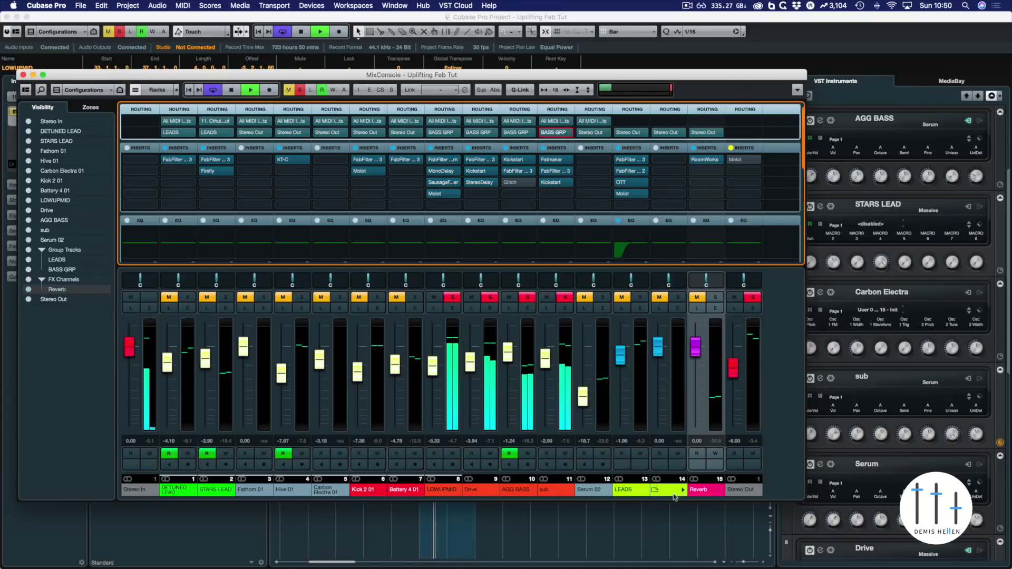
{"action": "left_click", "coordinate": [676, 298]}
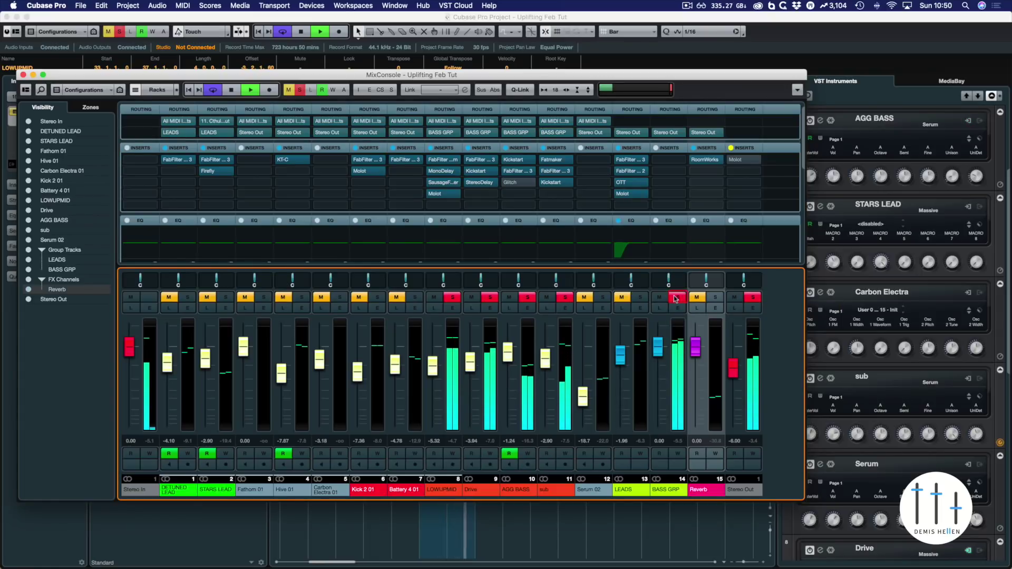
{"action": "key", "text": "space"}
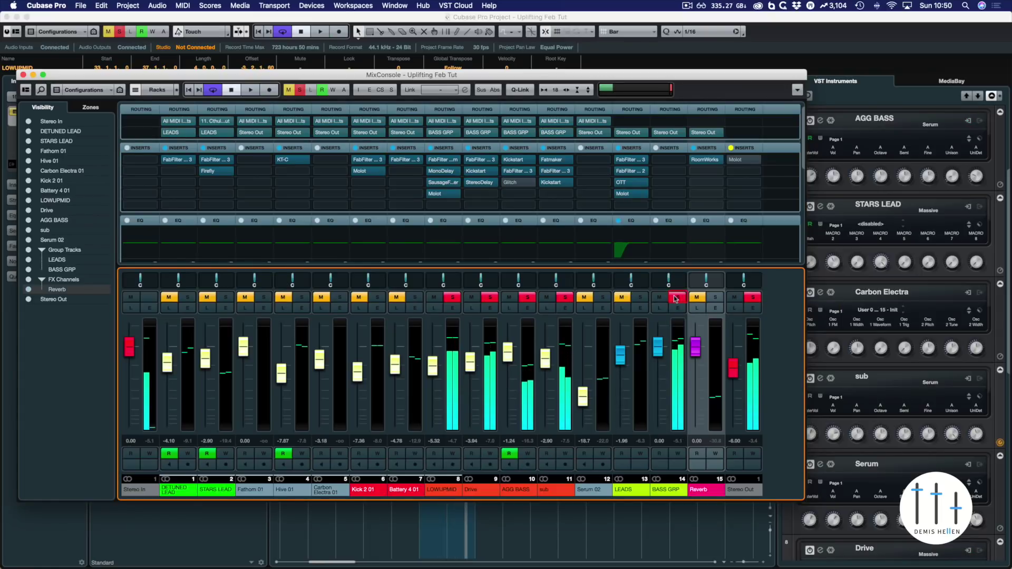
Insert FabFilter Pro-Q 3 in the first insert slot of BASS GRP
{"action": "left_click", "coordinate": [667, 159]}
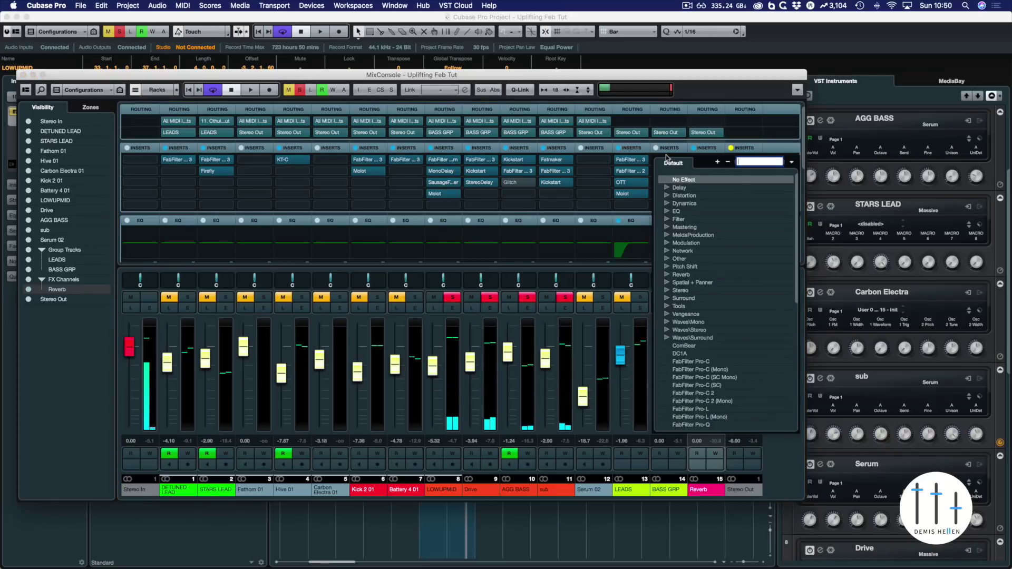
{"action": "scroll", "coordinate": [692, 379], "scroll_direction": "down", "scroll_amount": 5}
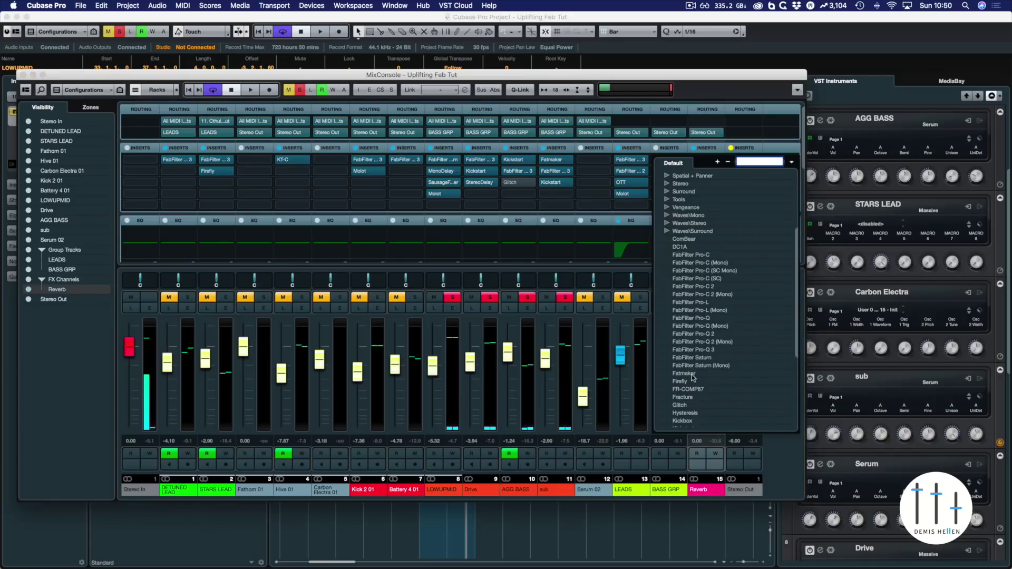
{"action": "left_click", "coordinate": [702, 349]}
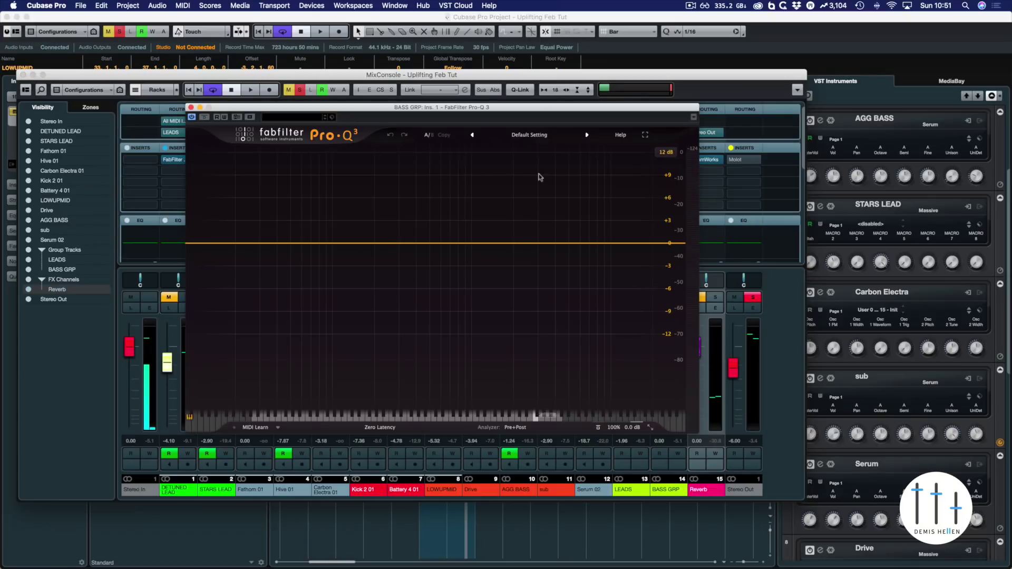
{"action": "left_click_drag", "start_coordinate": [508, 106], "coordinate": [511, 69]}
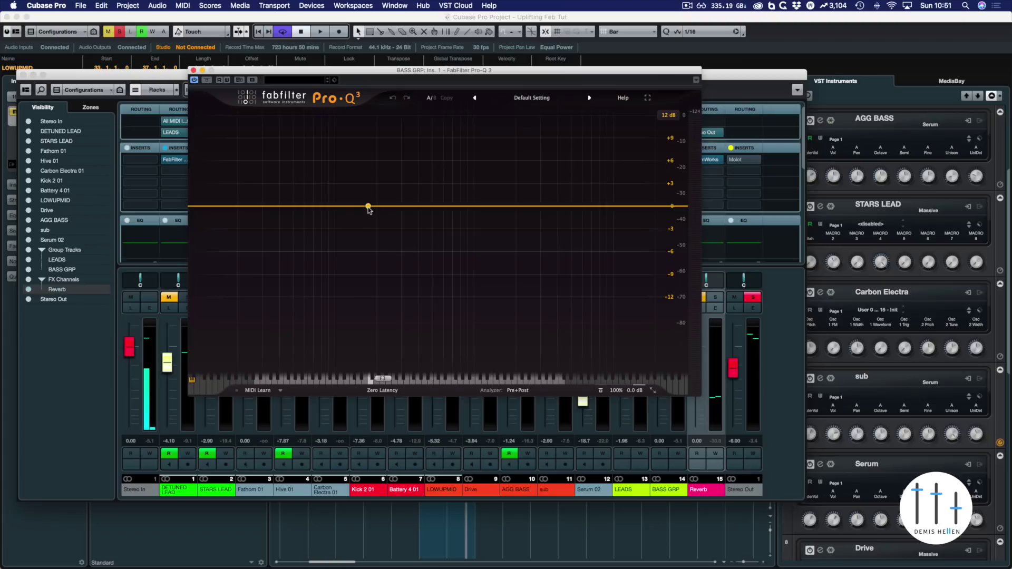
While the loop plays, add a bell band at 1626.5 Hz with a Q of 40 and set the EQ display range to 3 dB
{"action": "key", "text": "space"}
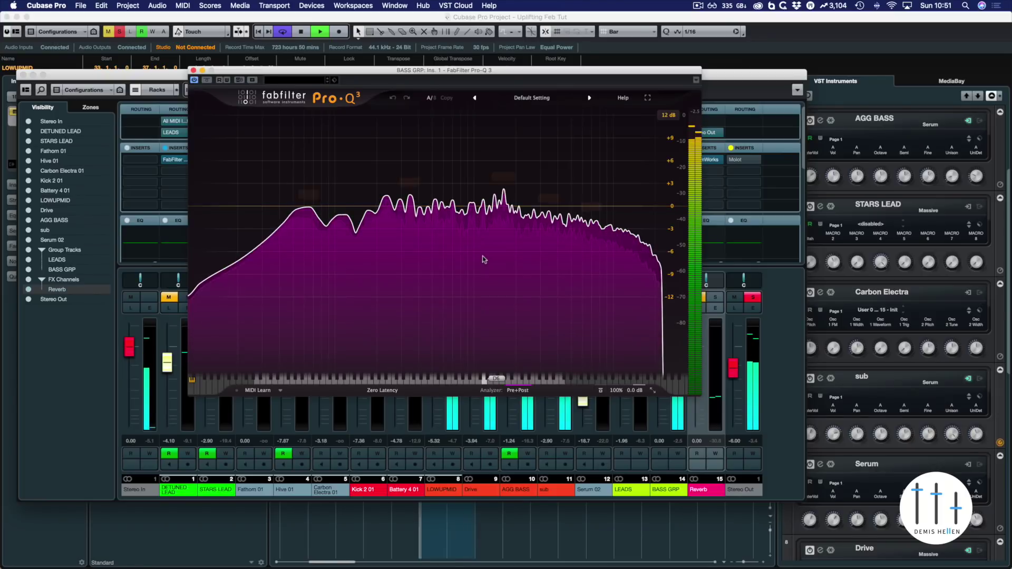
{"action": "mouse_move", "coordinate": [483, 259]}
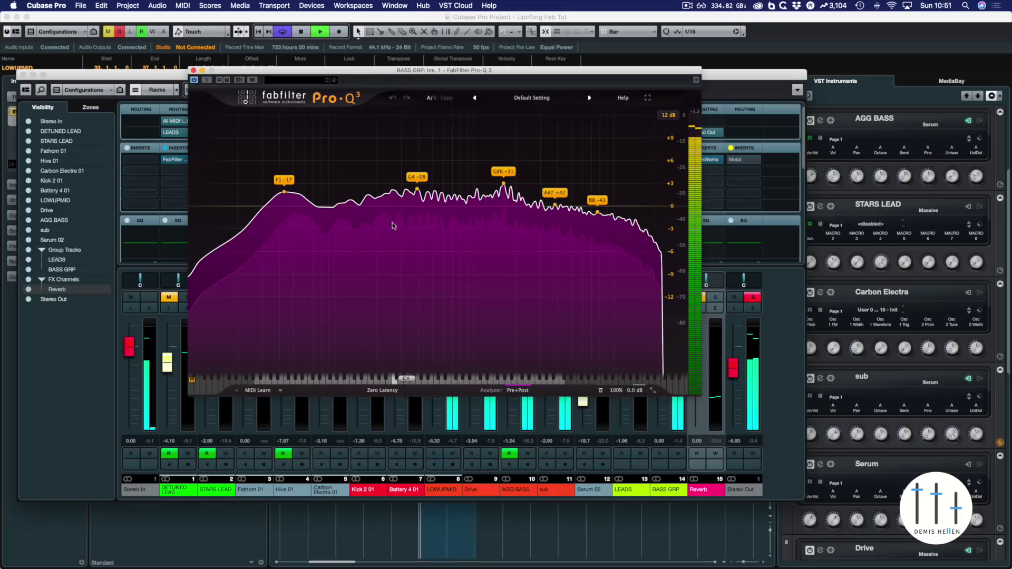
{"action": "double_click", "coordinate": [504, 183]}
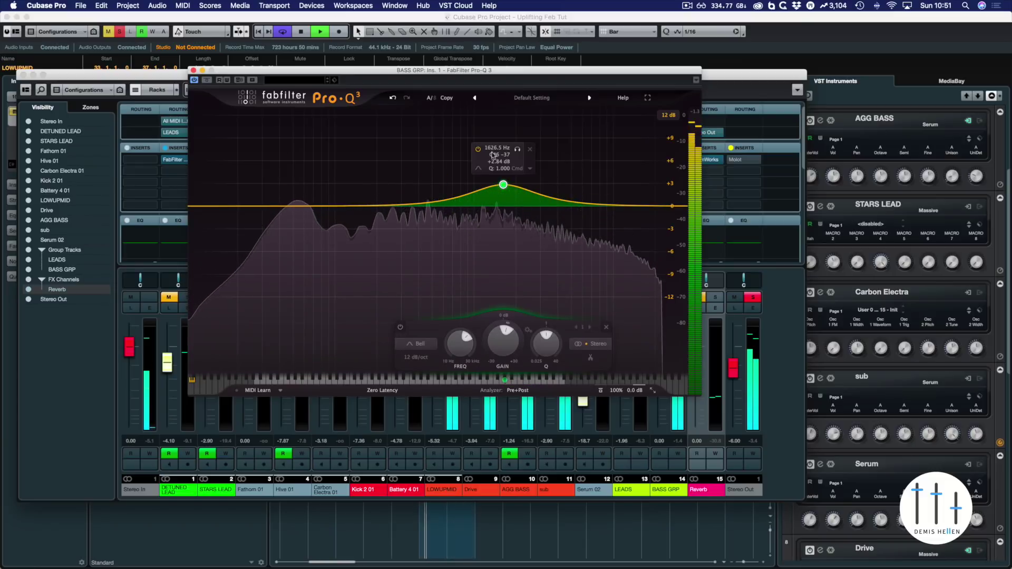
{"action": "left_click_drag", "start_coordinate": [546, 341], "coordinate": [548, 316]}
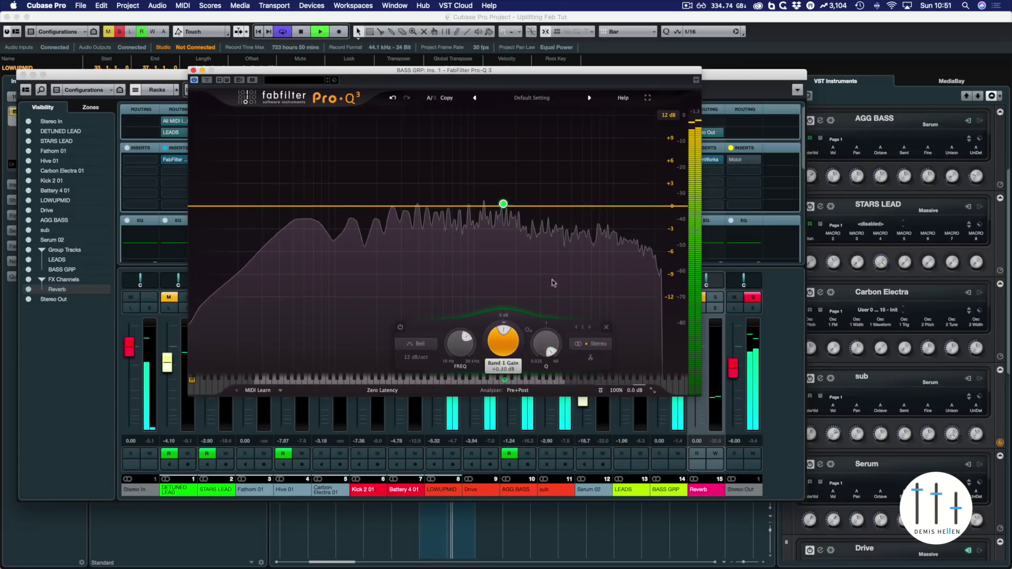
{"action": "left_click", "coordinate": [669, 115]}
{"action": "left_click", "coordinate": [668, 128]}
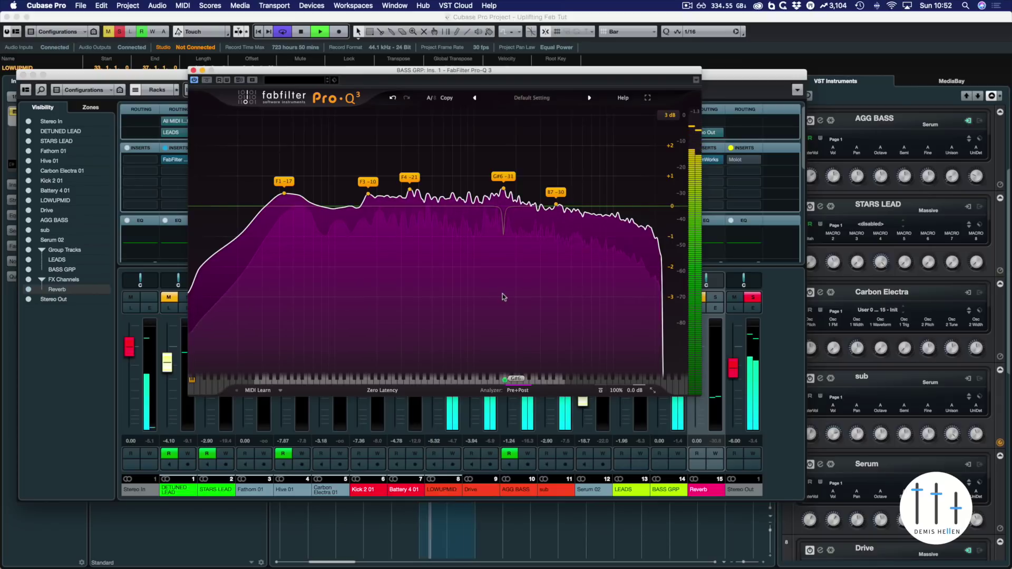
Set the narrow 1626.5 Hz band's gain to about -1.45 dB and audition the band on its own
{"action": "left_click", "coordinate": [503, 234]}
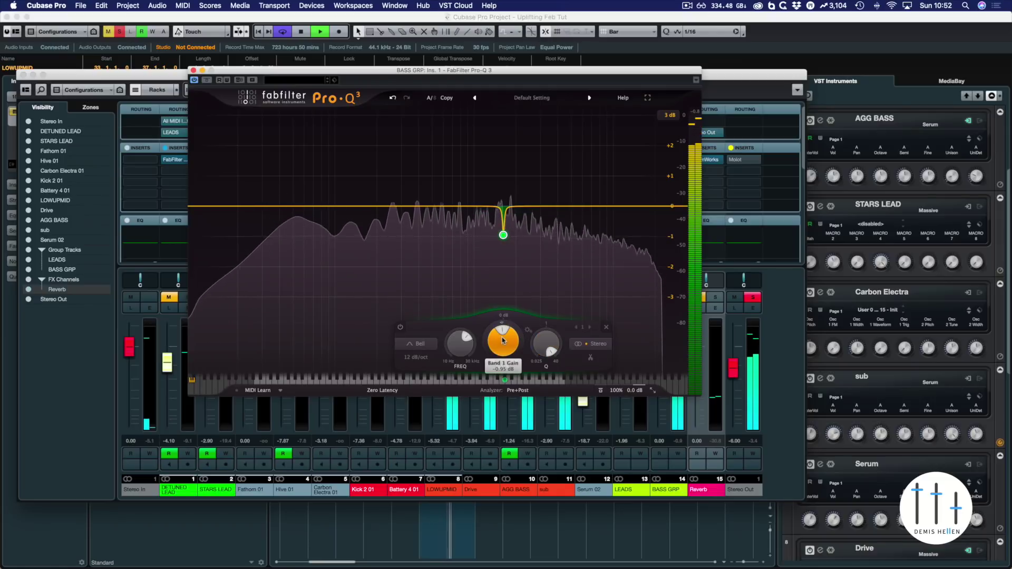
{"action": "mouse_move", "coordinate": [501, 338]}
{"action": "left_mouse_down"}
{"action": "mouse_move", "coordinate": [499, 350]}
{"action": "mouse_move", "coordinate": [498, 333]}
{"action": "left_mouse_up"}
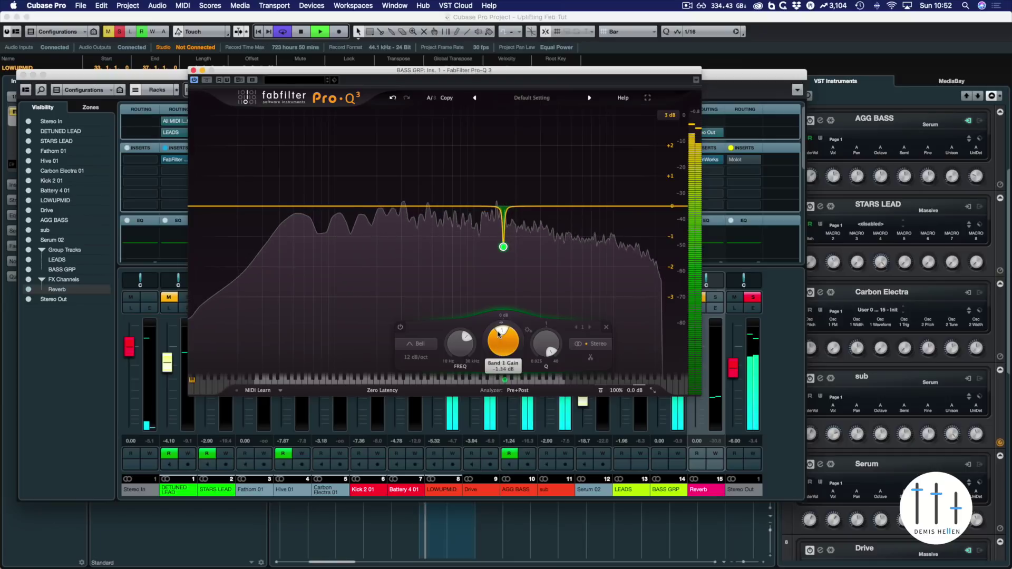
{"action": "scroll", "coordinate": [498, 334], "scroll_direction": "up", "scroll_amount": 3}
{"action": "scroll", "coordinate": [499, 334], "scroll_direction": "down", "scroll_amount": 4}
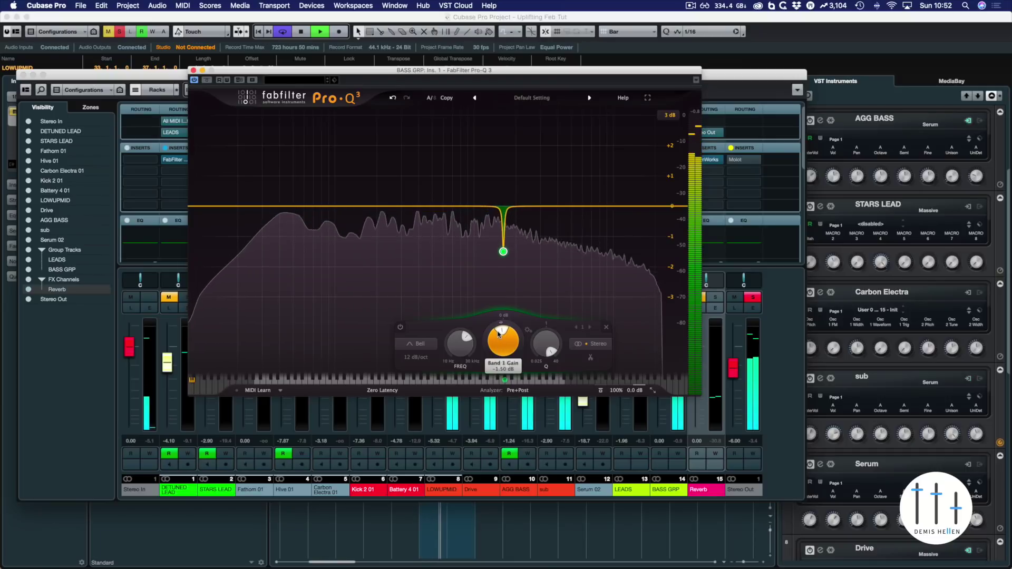
{"action": "scroll", "coordinate": [499, 333], "scroll_direction": "up", "scroll_amount": 1}
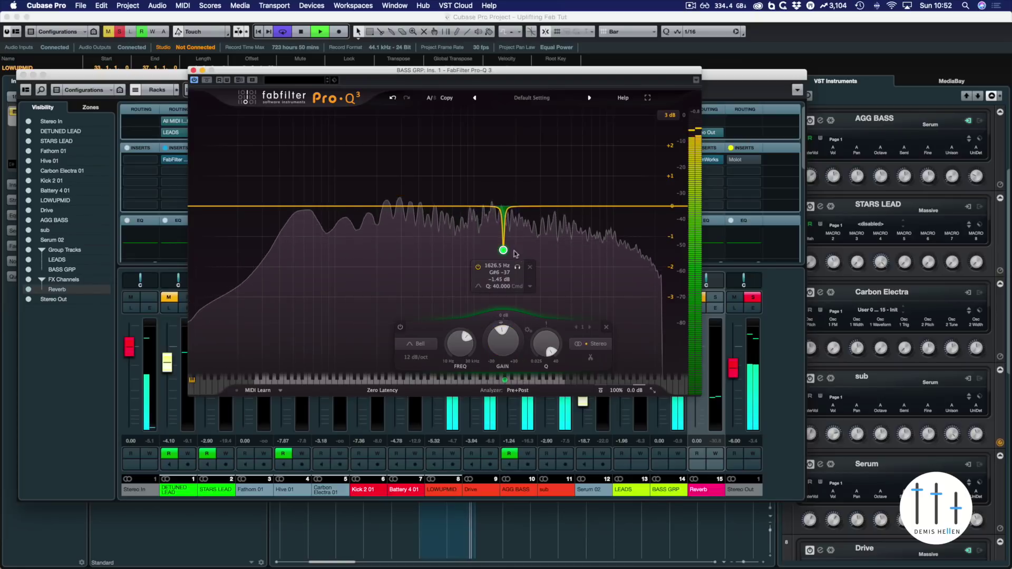
{"action": "left_click", "coordinate": [517, 267]}
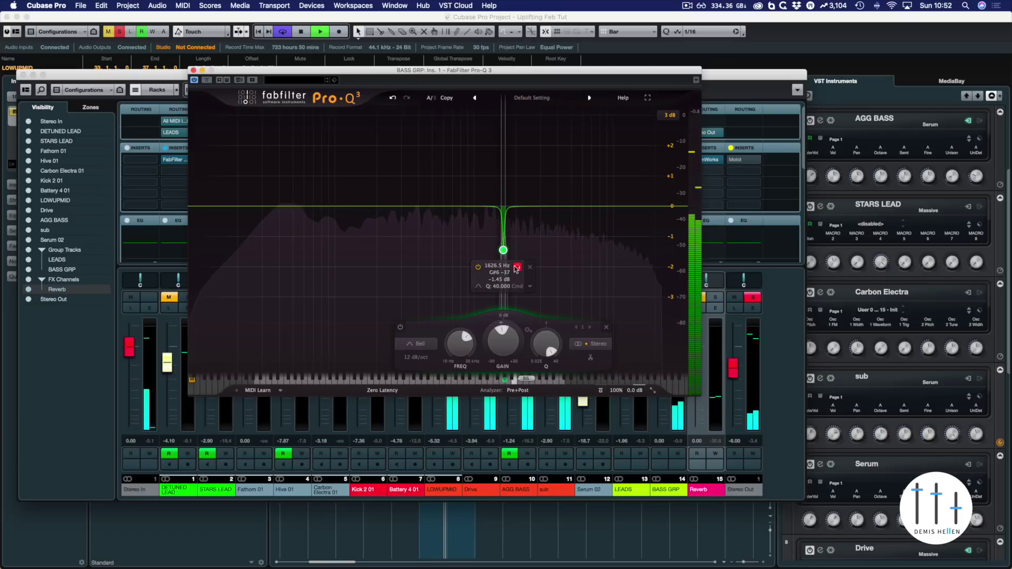
{"action": "left_click", "coordinate": [517, 267]}
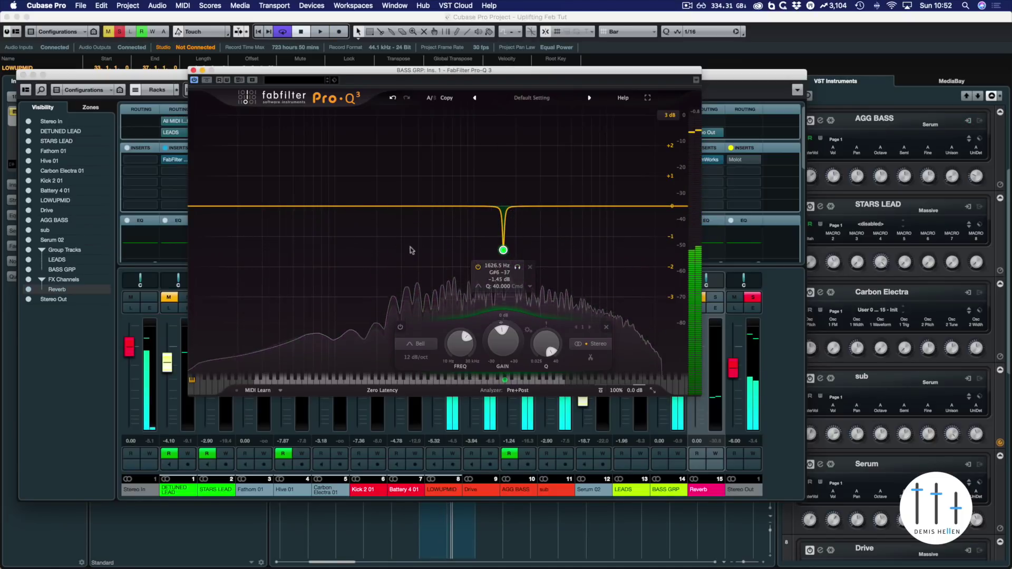
Add a 12 dB/oct low cut at about 20 Hz to the bass group EQ and audition it during playback
{"action": "left_click", "coordinate": [193, 207]}
{"action": "left_click_drag", "start_coordinate": [197, 207], "coordinate": [237, 208]}
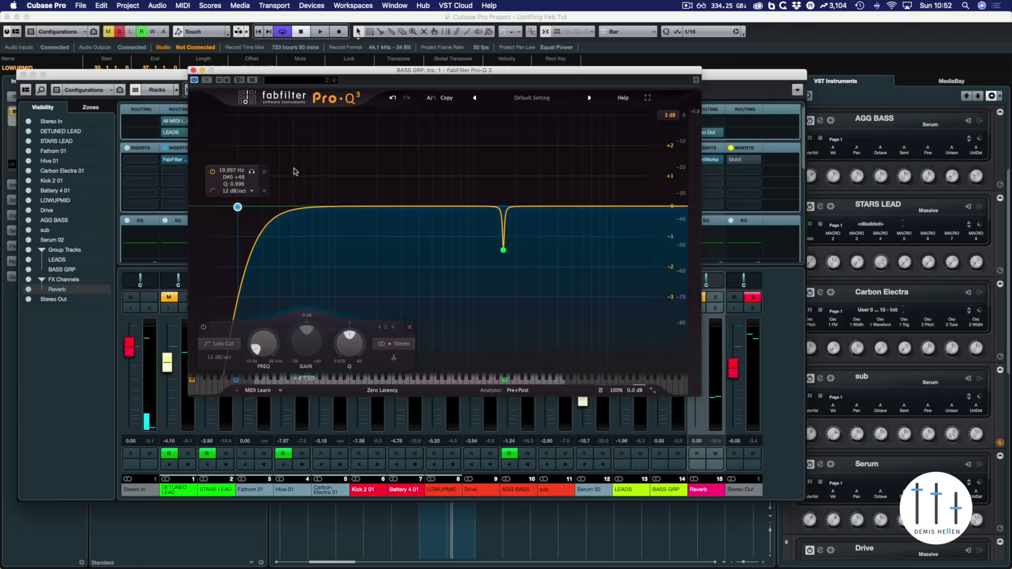
{"action": "key", "text": "space"}
{"action": "key", "text": "space"}
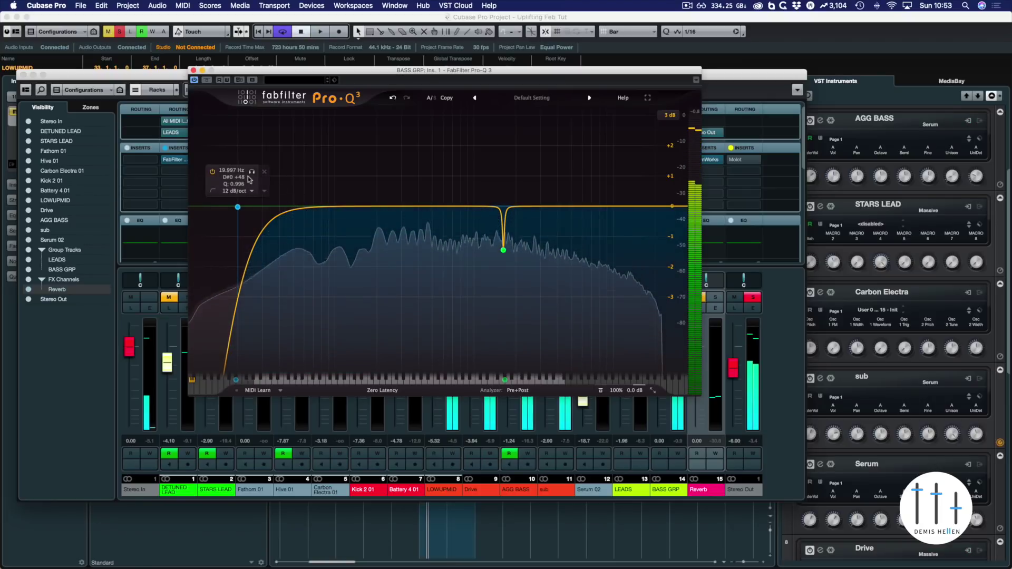
{"action": "key", "text": "space"}
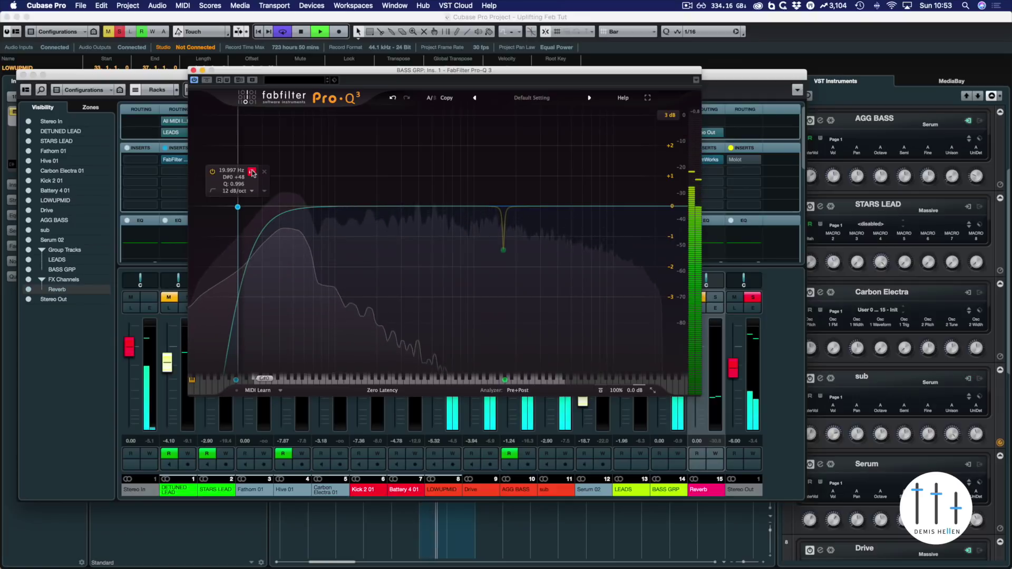
{"action": "left_click", "coordinate": [252, 172]}
{"action": "key", "text": "space"}
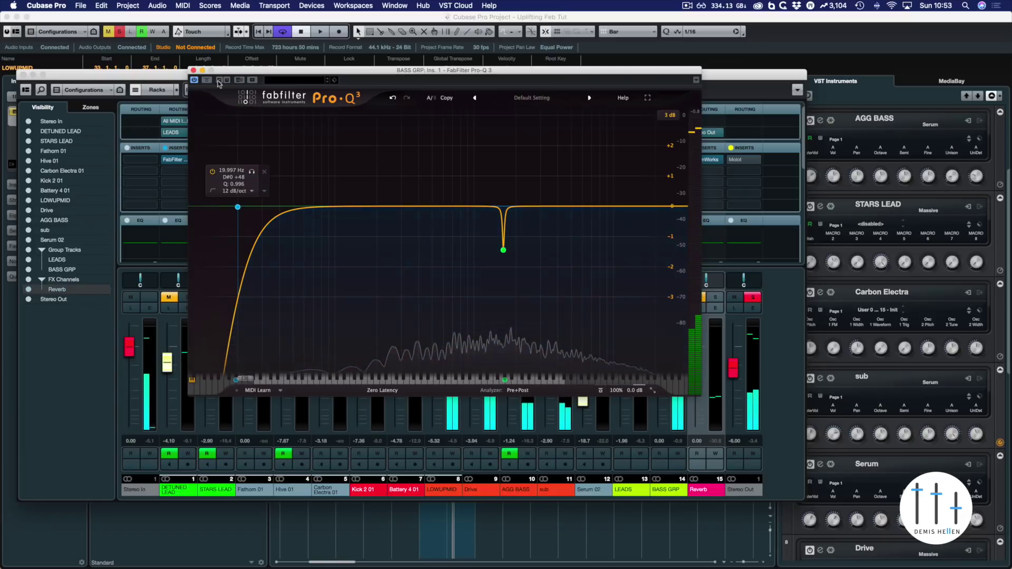
Close the EQ window and play the equalised bass group briefly
{"action": "left_click", "coordinate": [193, 70]}
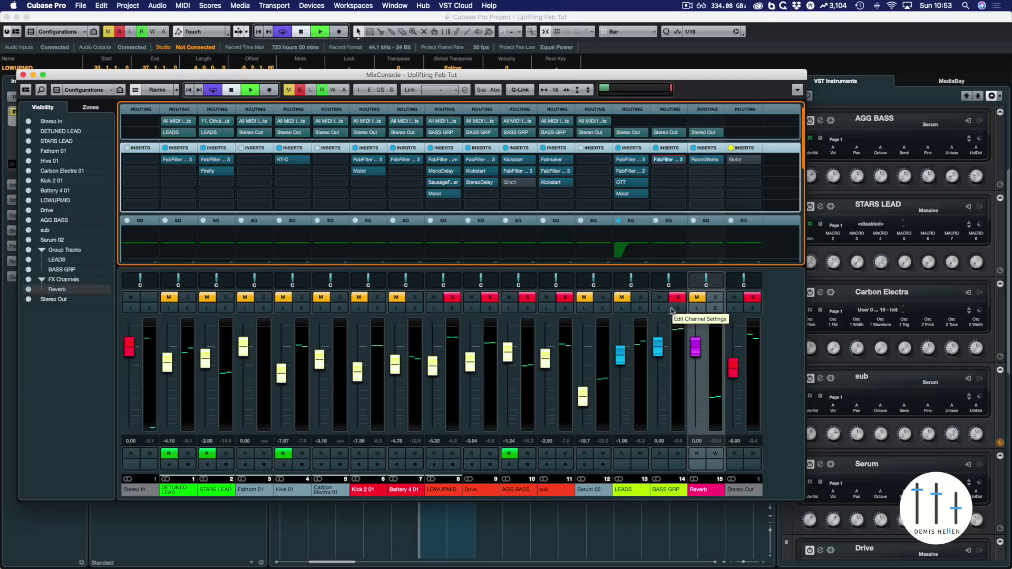
{"action": "key", "text": "space"}
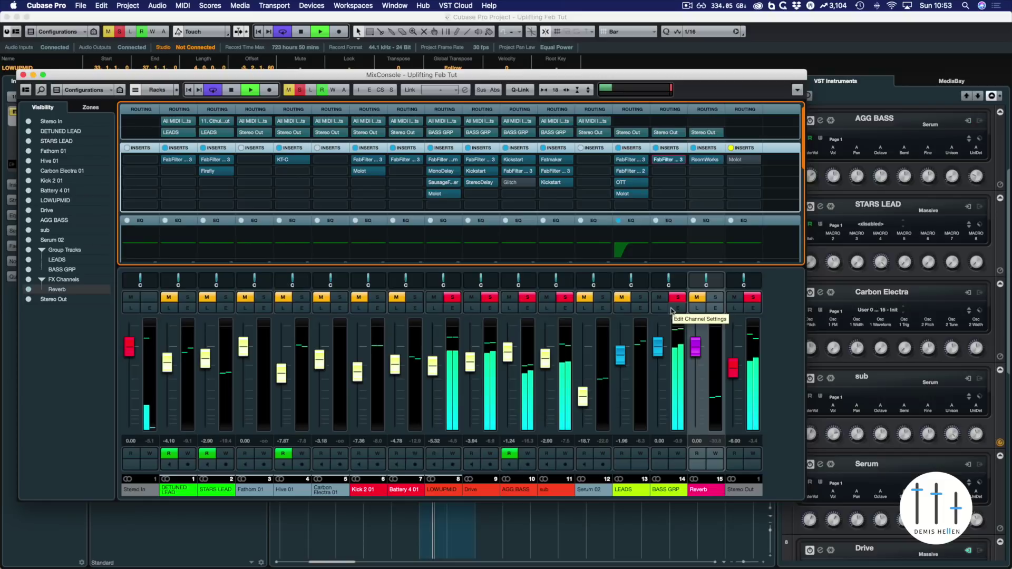
{"action": "key", "text": "space"}
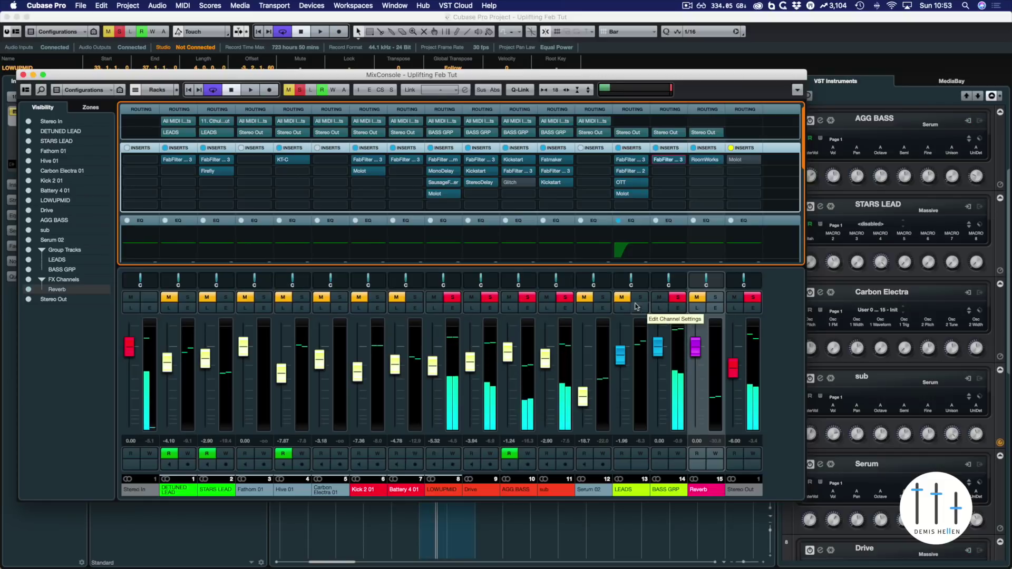
Insert OTT in the second insert slot of BASS GRP and play the bass through it at 100% Depth
{"action": "left_click", "coordinate": [681, 172]}
{"action": "scroll", "coordinate": [680, 310], "scroll_direction": "down", "scroll_amount": 10}
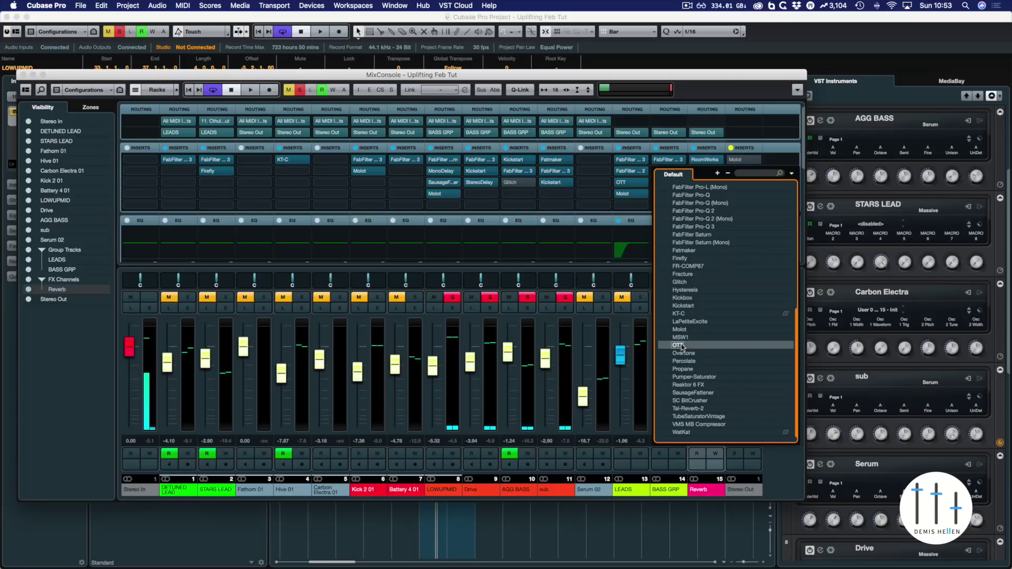
{"action": "left_click", "coordinate": [680, 346]}
{"action": "left_click_drag", "start_coordinate": [468, 213], "coordinate": [414, 107]}
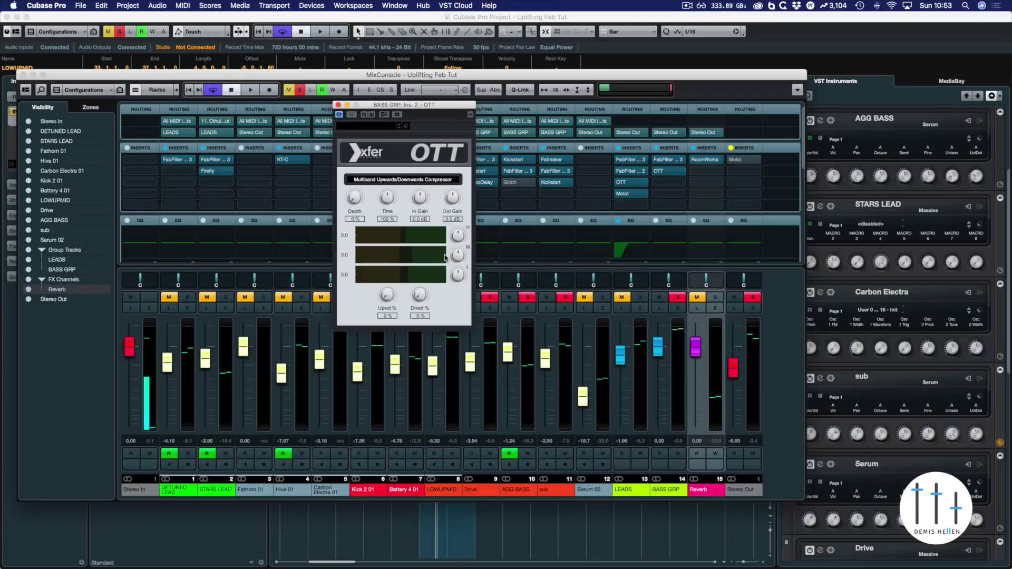
{"action": "key", "text": "space"}
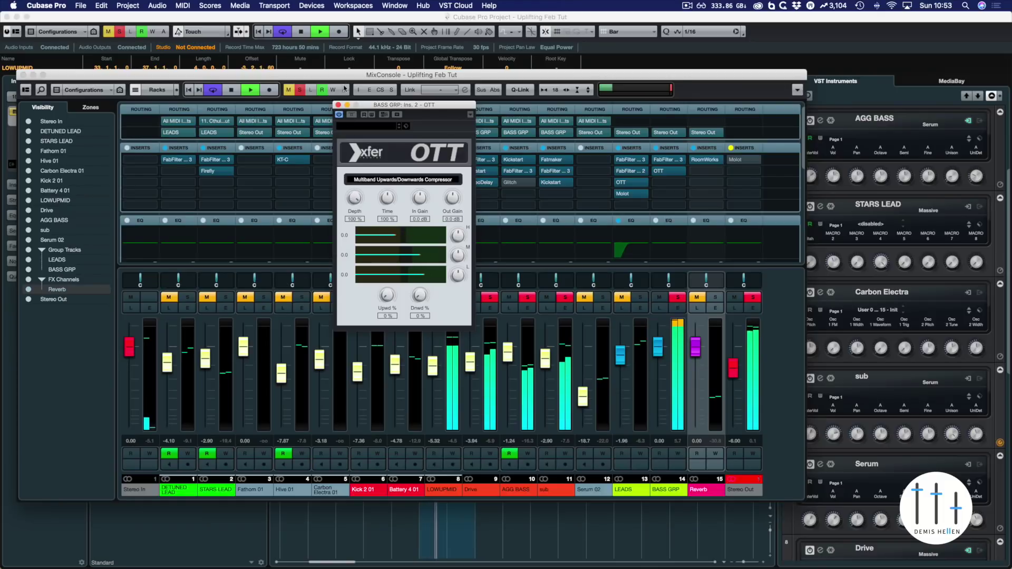
Set OTT on the bass group to 60% Depth, 33% downward and about 108% upward compression, with Time at 18%
{"action": "left_click_drag", "start_coordinate": [420, 295], "coordinate": [417, 276]}
{"action": "key", "text": "space"}
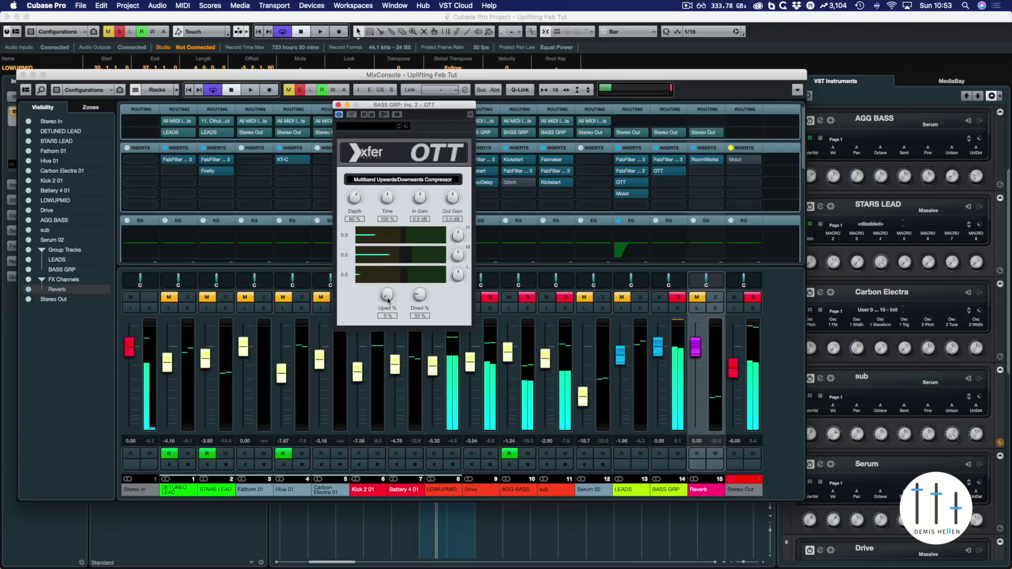
{"action": "key", "text": "space"}
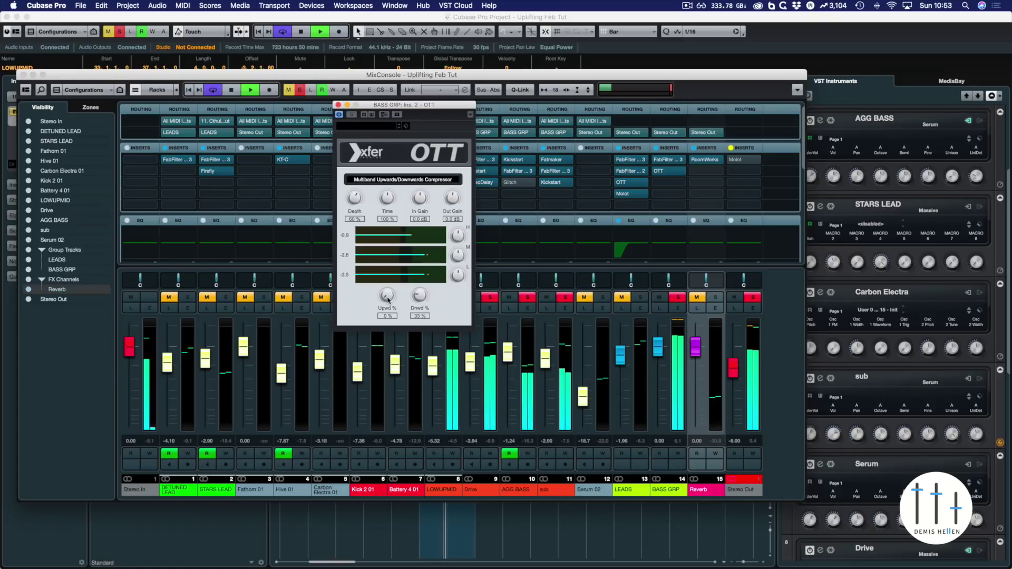
{"action": "mouse_move", "coordinate": [388, 255]}
{"action": "left_mouse_down"}
{"action": "mouse_move", "coordinate": [386, 195]}
{"action": "mouse_move", "coordinate": [388, 274]}
{"action": "left_mouse_up"}
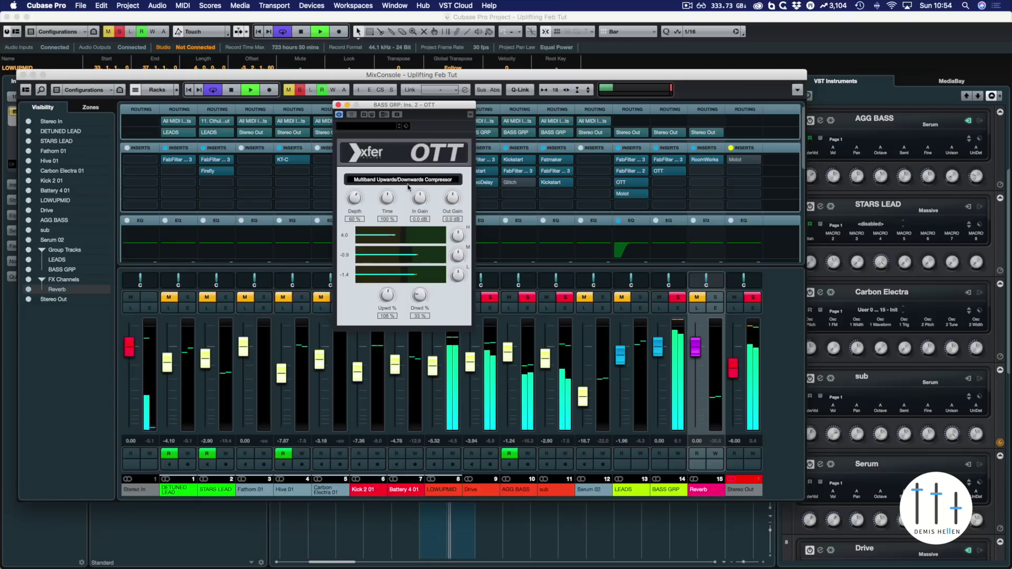
{"action": "left_click_drag", "start_coordinate": [386, 210], "coordinate": [386, 241]}
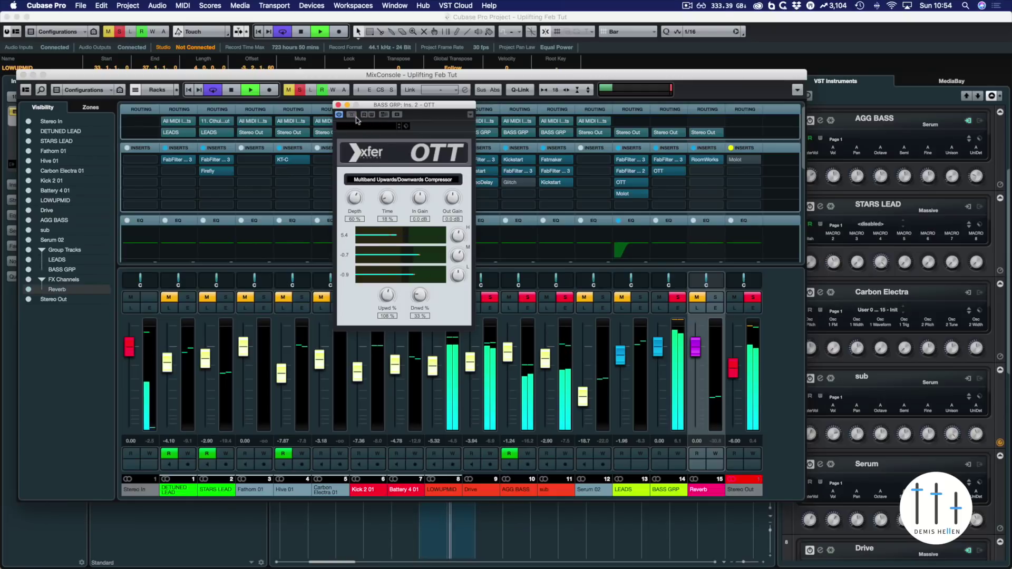
Raise OTT's downward compression to 43% and audition stronger upward compression before setting it to about 106%
{"action": "key", "text": "space"}
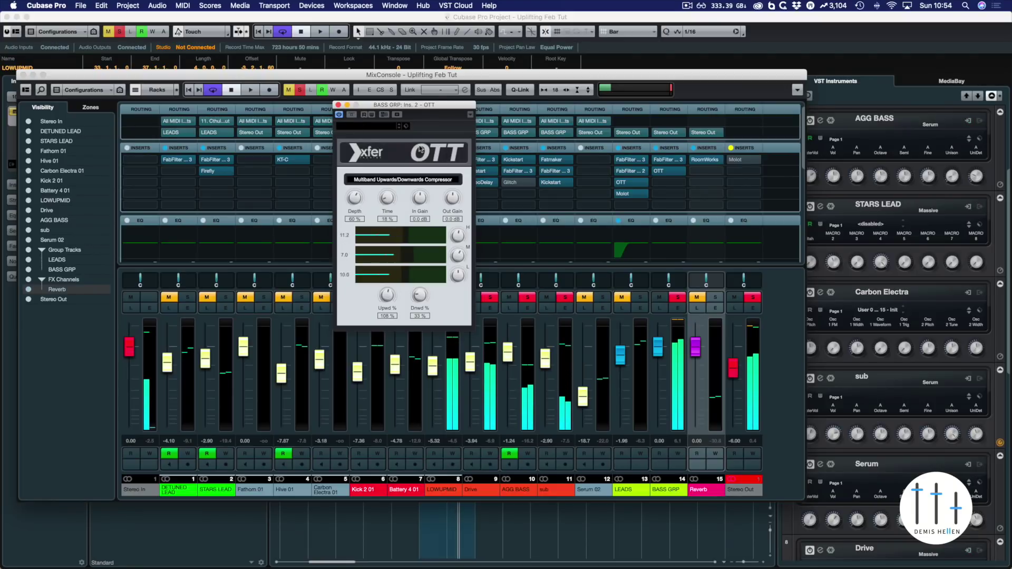
{"action": "key", "text": "space"}
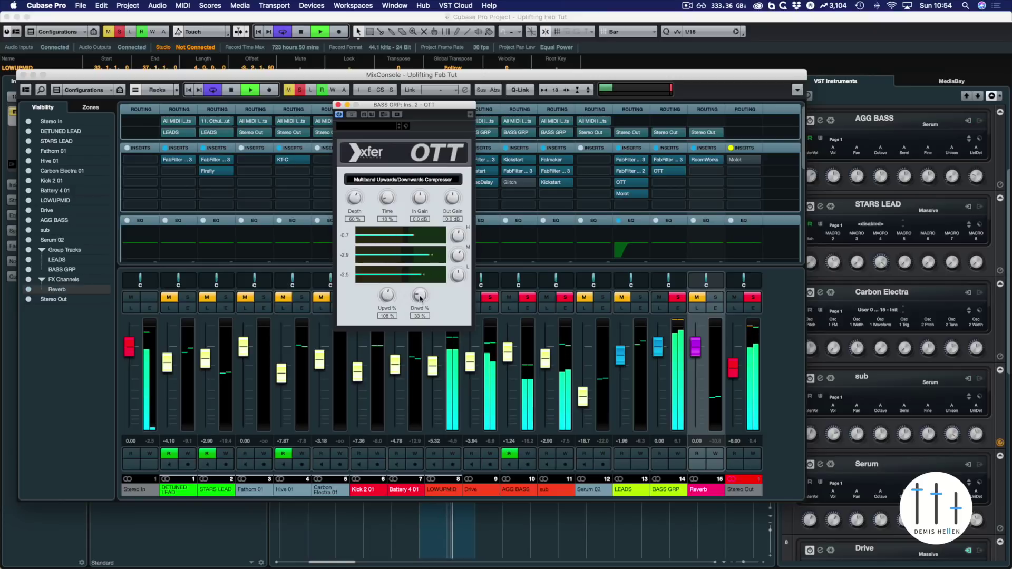
{"action": "left_click_drag", "start_coordinate": [422, 297], "coordinate": [407, 313]}
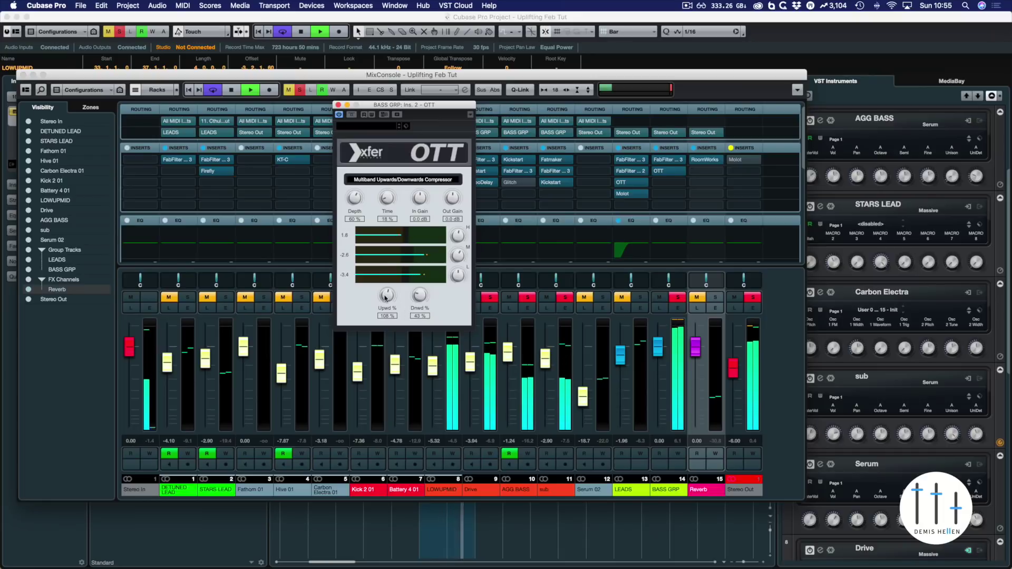
{"action": "left_click_drag", "start_coordinate": [381, 296], "coordinate": [388, 248]}
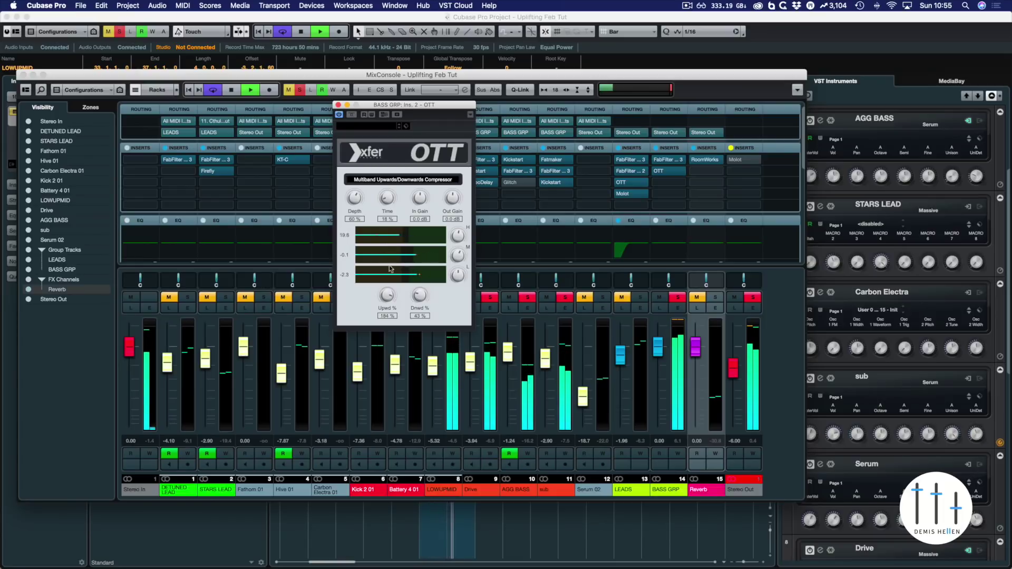
{"action": "left_click_drag", "start_coordinate": [392, 289], "coordinate": [393, 303]}
{"action": "left_click_drag", "start_coordinate": [391, 261], "coordinate": [388, 202]}
{"action": "left_click_drag", "start_coordinate": [389, 295], "coordinate": [388, 297]}
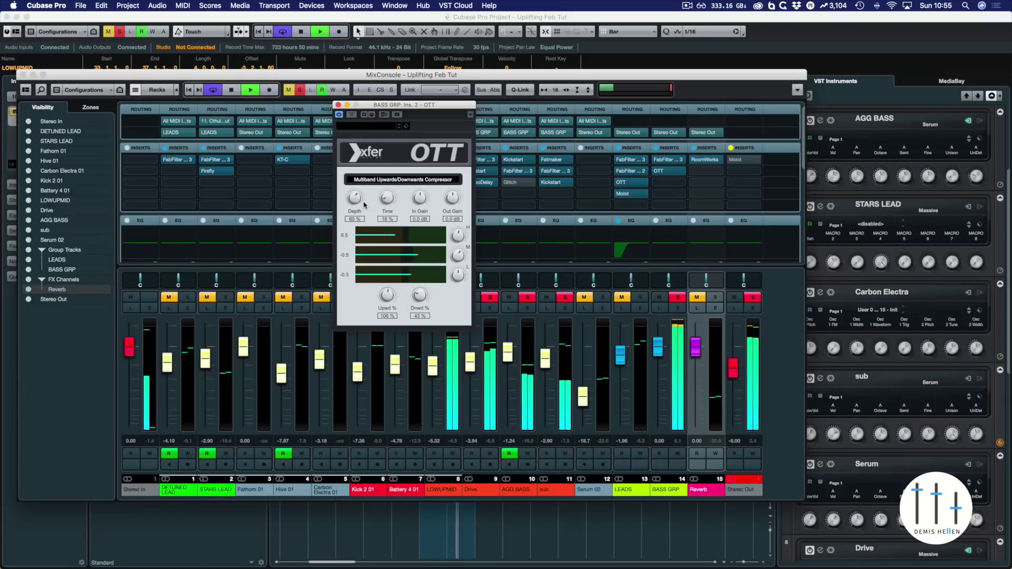
Audition OTT at 100% Depth during playback, and settle the Depth at about 66%
{"action": "left_click_drag", "start_coordinate": [354, 197], "coordinate": [370, 127]}
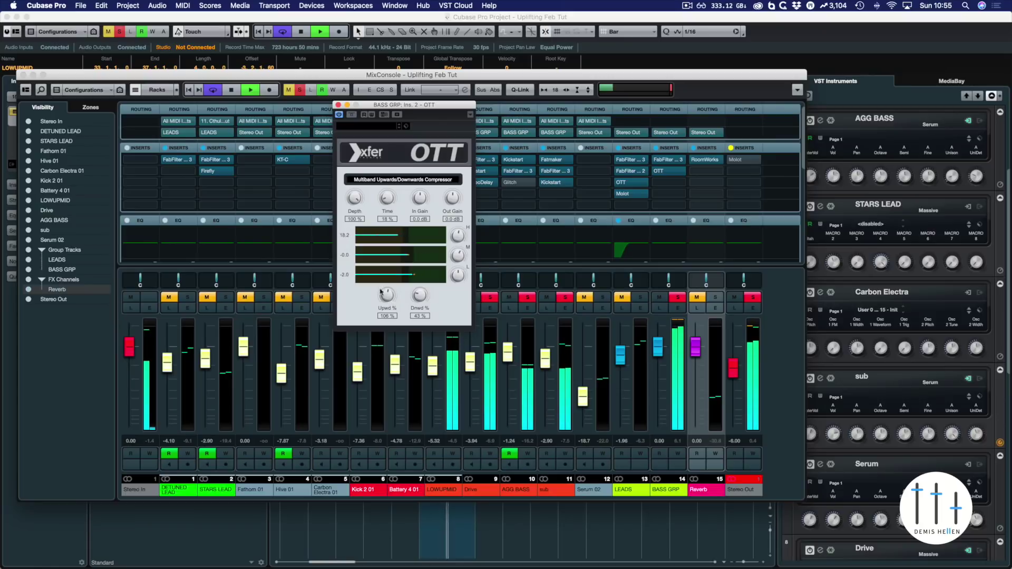
{"action": "left_click_drag", "start_coordinate": [353, 199], "coordinate": [367, 225]}
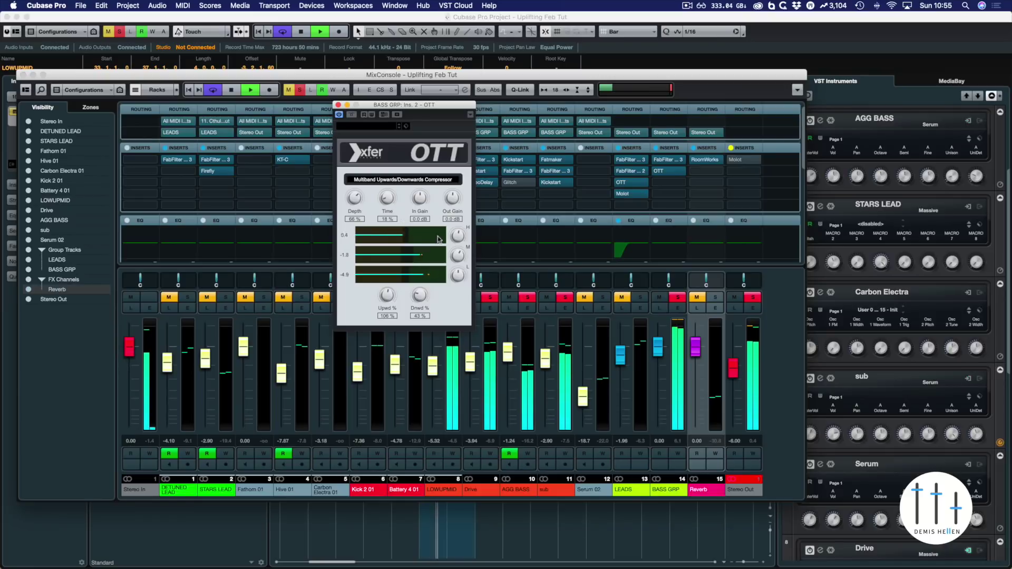
{"action": "key", "text": "space"}
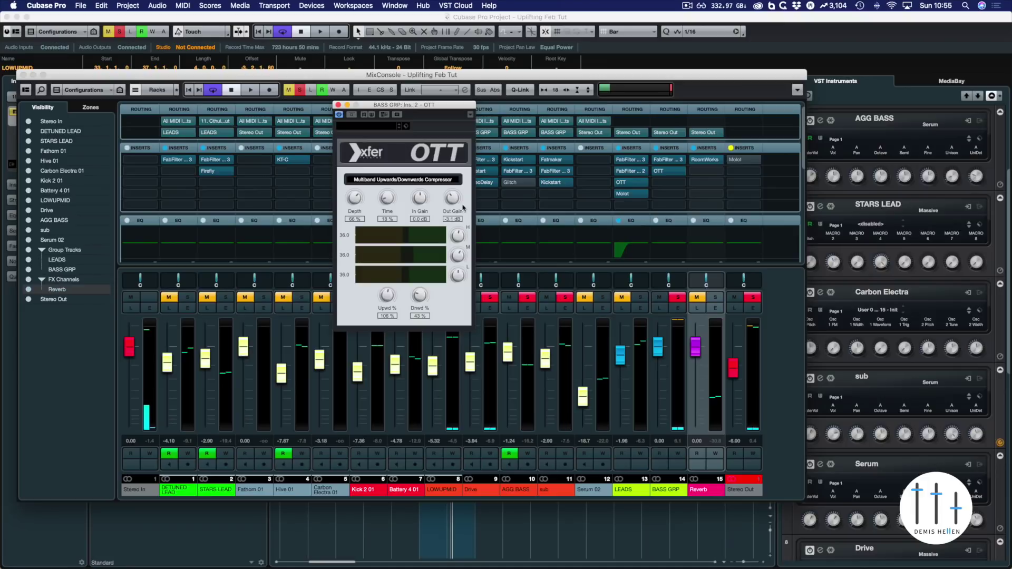
Lower OTT's output gain to about -5.1 dB while auditioning the bass, and close the OTT window
{"action": "left_click_drag", "start_coordinate": [454, 200], "coordinate": [452, 200]}
{"action": "key", "text": "KP_1"}
{"action": "key", "text": "space"}
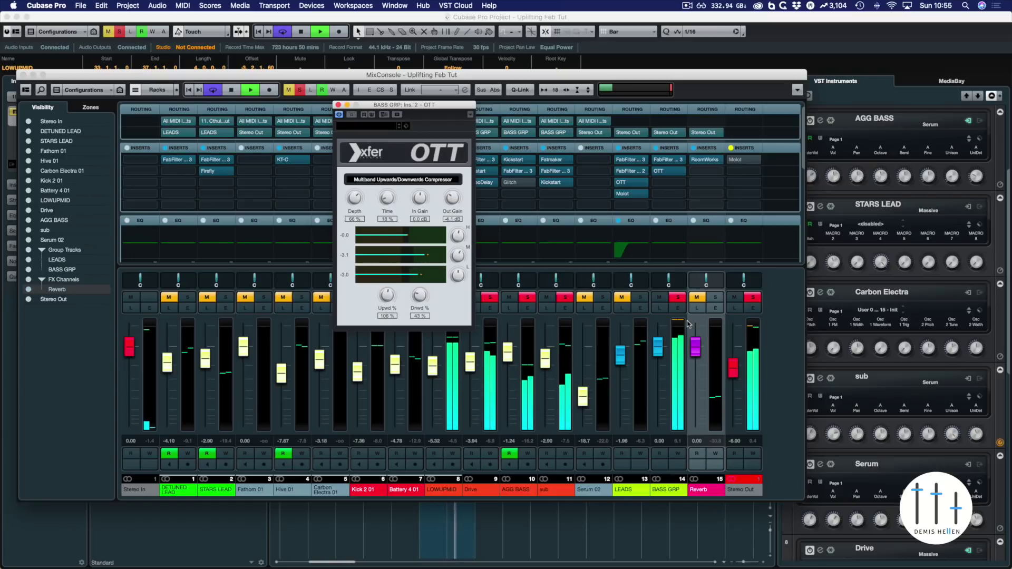
{"action": "left_click_drag", "start_coordinate": [451, 207], "coordinate": [453, 204]}
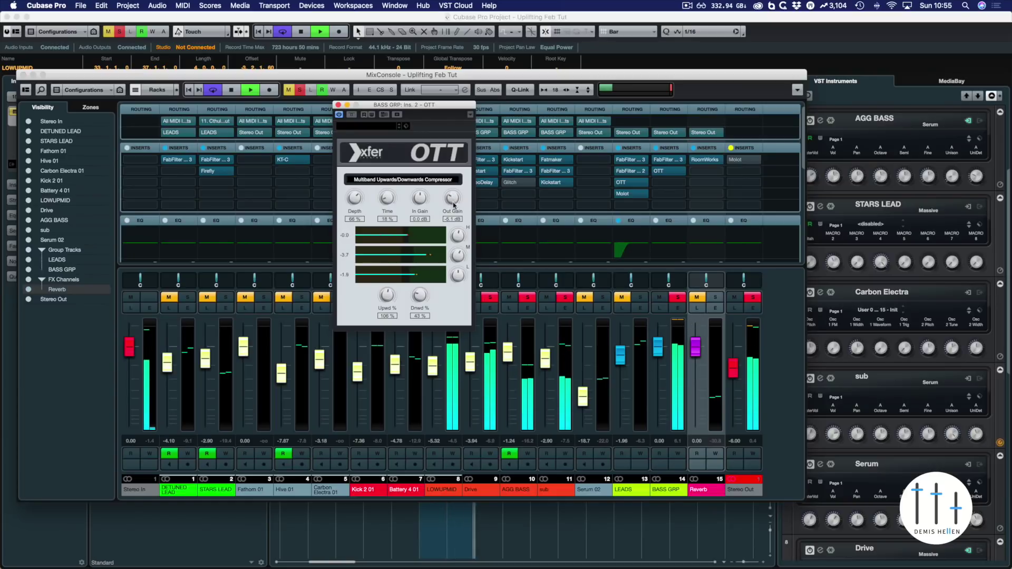
{"action": "left_click", "coordinate": [339, 105]}
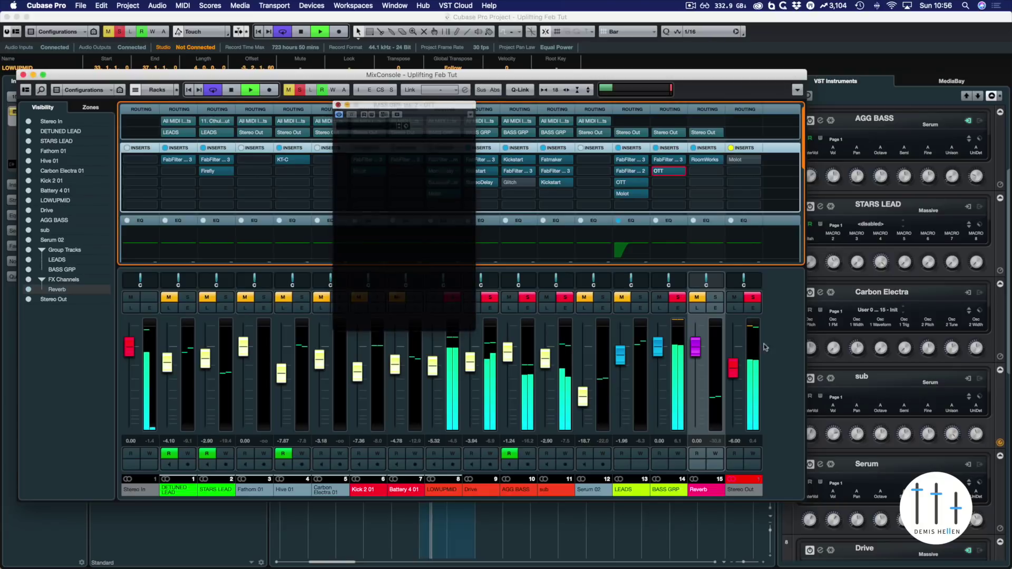
Insert Molot in the third insert slot of BASS GRP and adjust its threshold and filter frequency during playback
{"action": "left_click", "coordinate": [671, 184]}
{"action": "scroll", "coordinate": [679, 393], "scroll_direction": "down", "scroll_amount": 5}
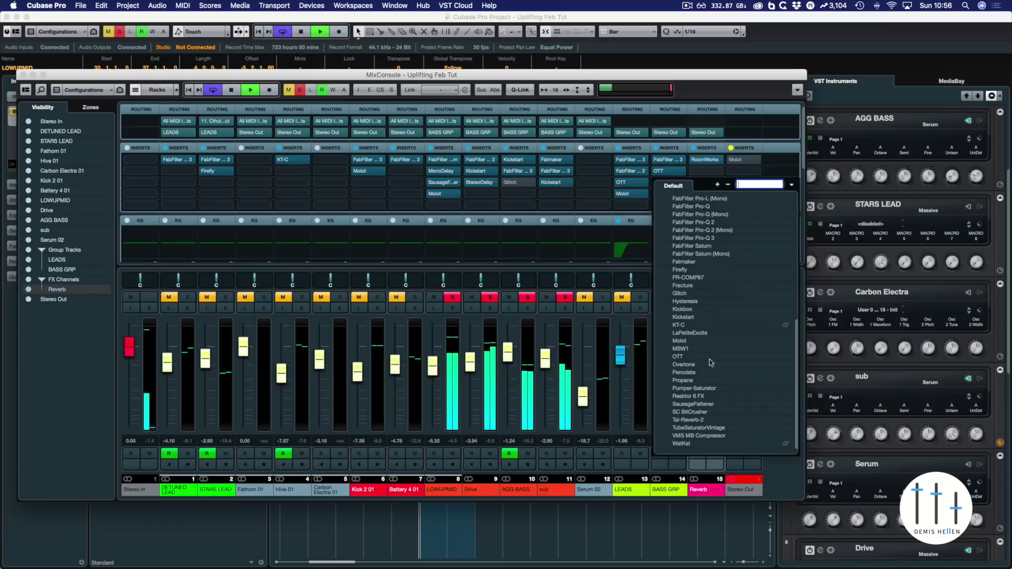
{"action": "left_click", "coordinate": [683, 346]}
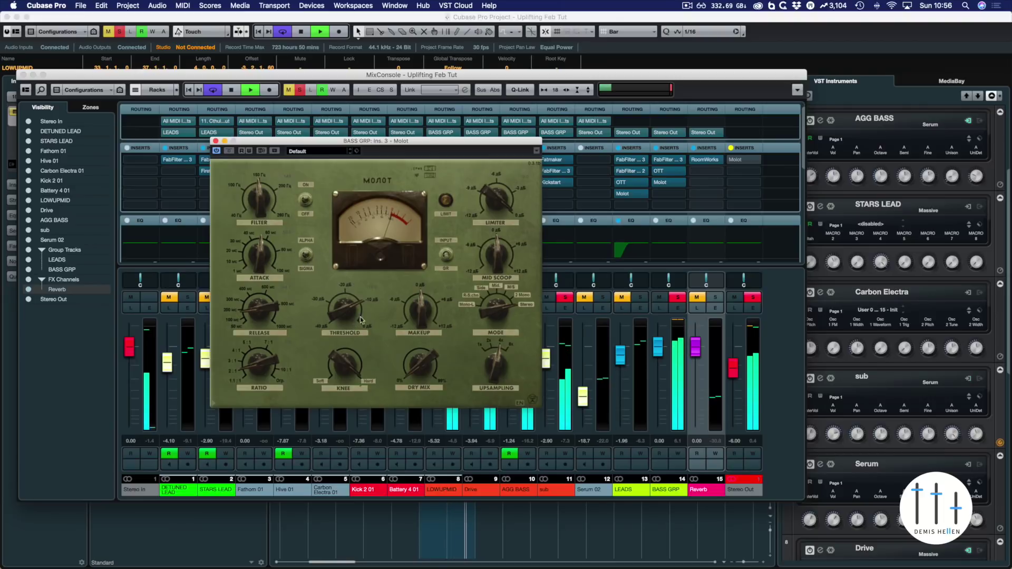
{"action": "mouse_move", "coordinate": [340, 313]}
{"action": "left_mouse_down"}
{"action": "mouse_move", "coordinate": [343, 348]}
{"action": "mouse_move", "coordinate": [343, 293]}
{"action": "left_mouse_up"}
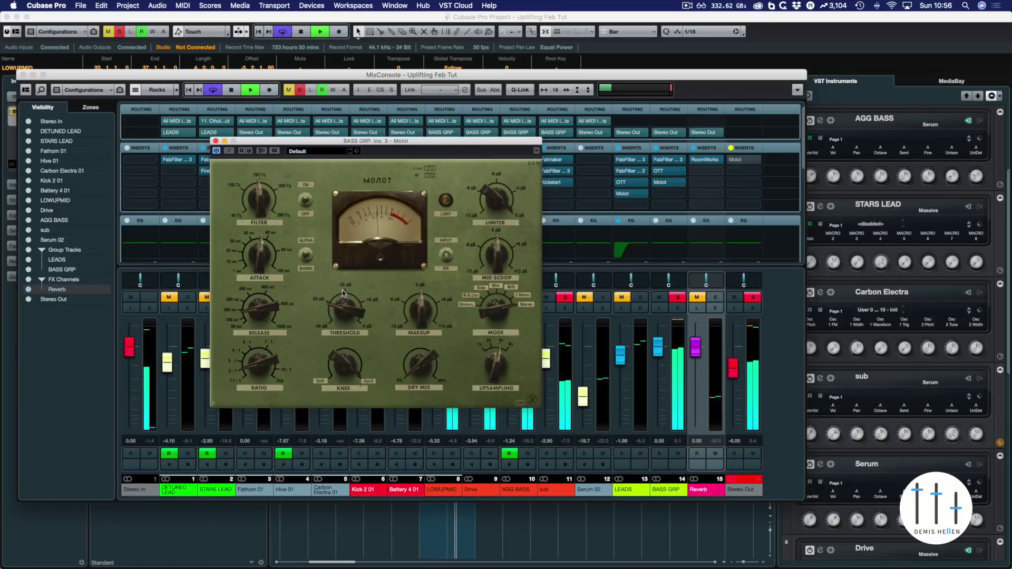
{"action": "left_click_drag", "start_coordinate": [260, 197], "coordinate": [258, 167]}
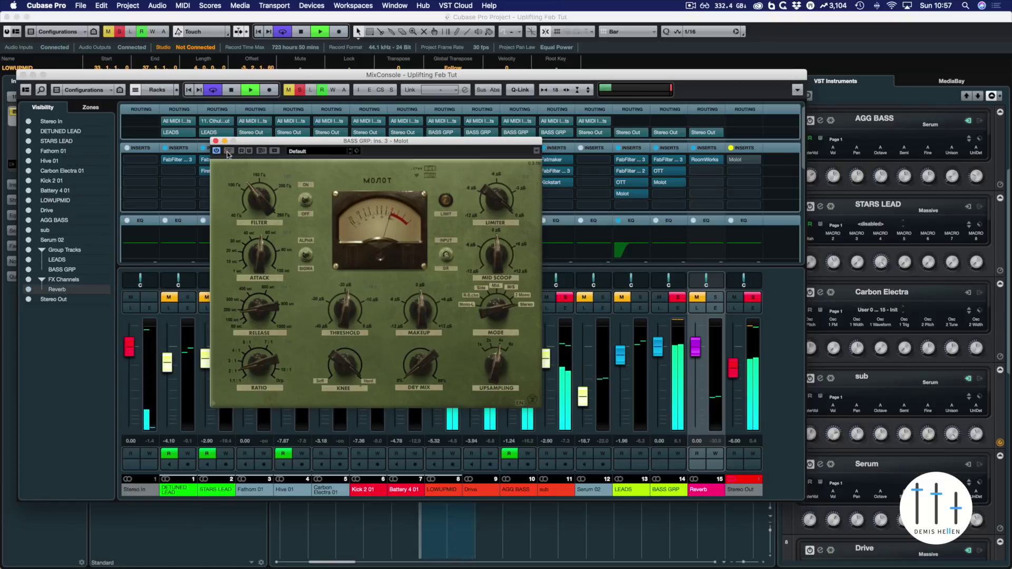
{"action": "left_click", "coordinate": [215, 141]}
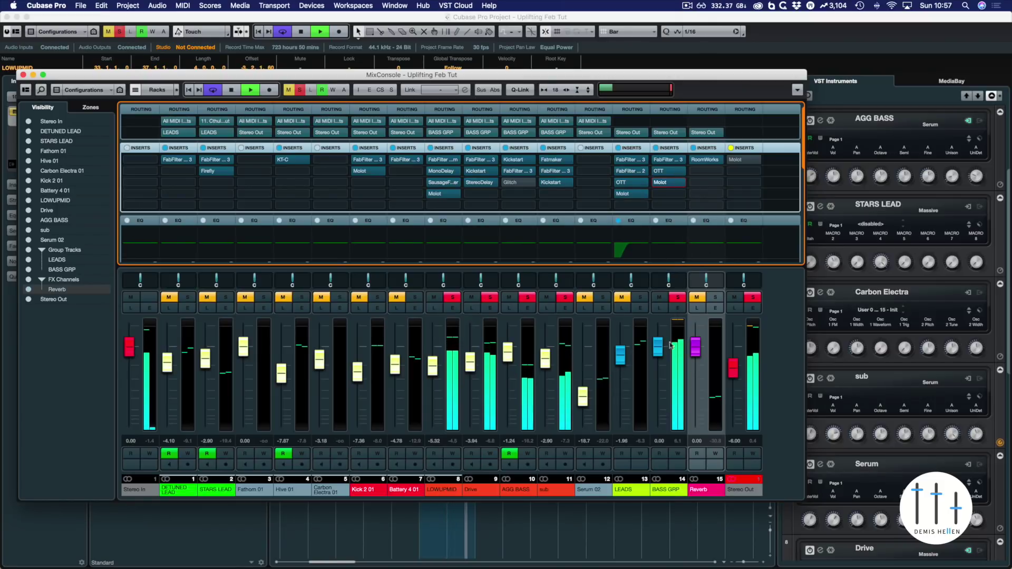
Move Molot to the fourth insert slot of BASS GRP and insert TubeSaturatorVintage in the third slot
{"action": "left_click_drag", "start_coordinate": [669, 183], "coordinate": [672, 194]}
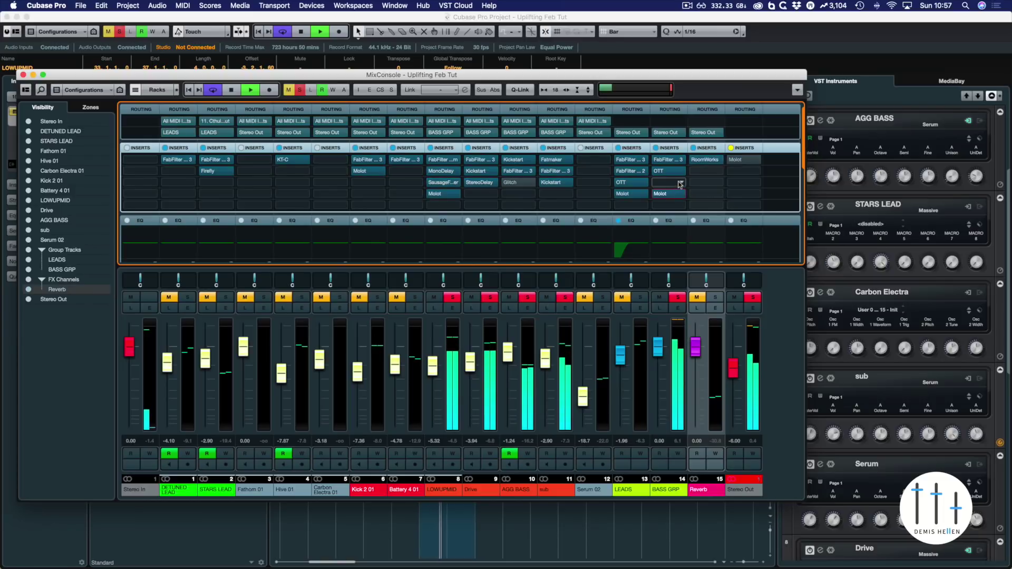
{"action": "left_click", "coordinate": [680, 183]}
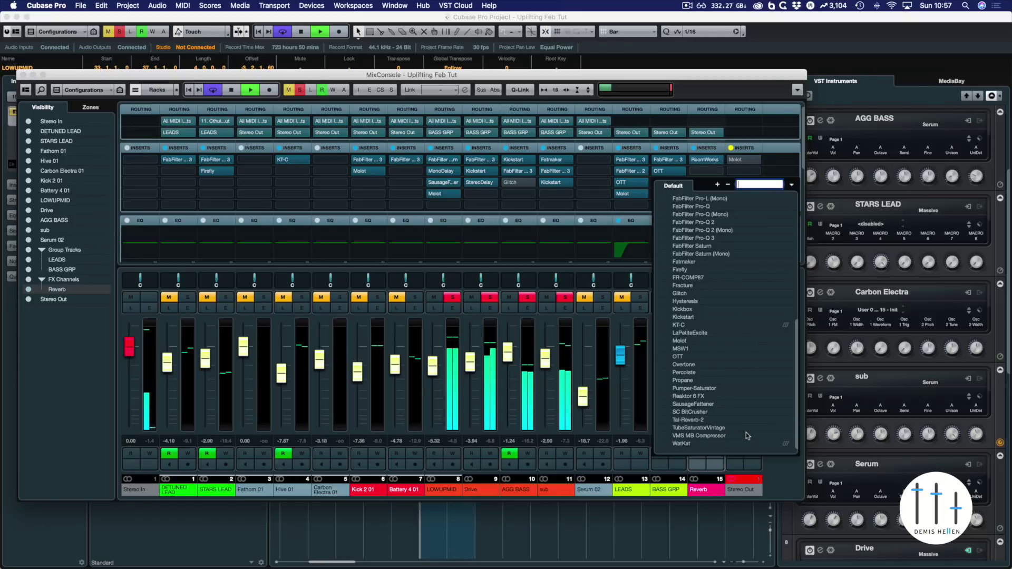
{"action": "double_click", "coordinate": [705, 429]}
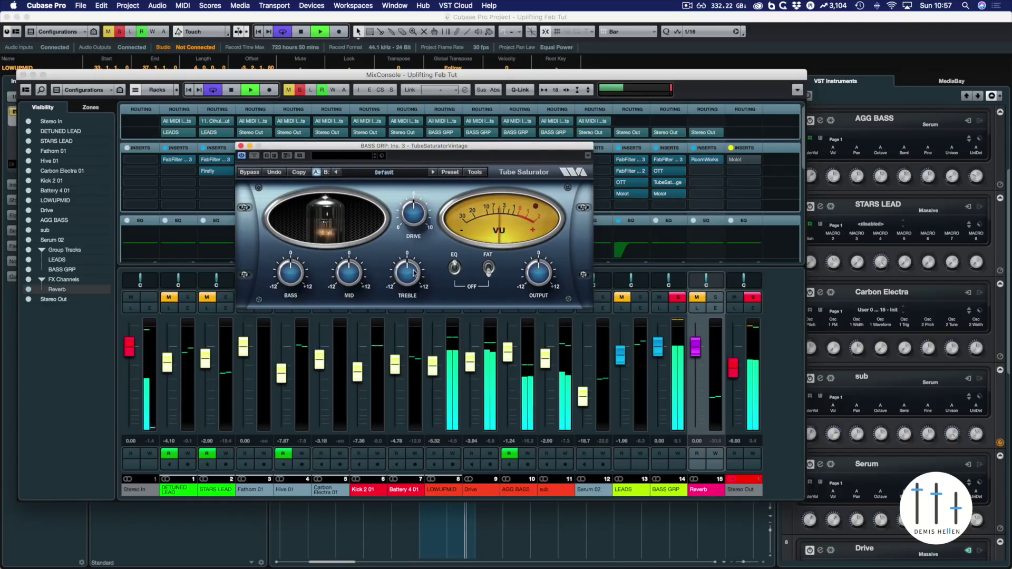
Try the Tube Saturator's Fat switch and adjust its tone controls while the bass plays
{"action": "left_click", "coordinate": [488, 269]}
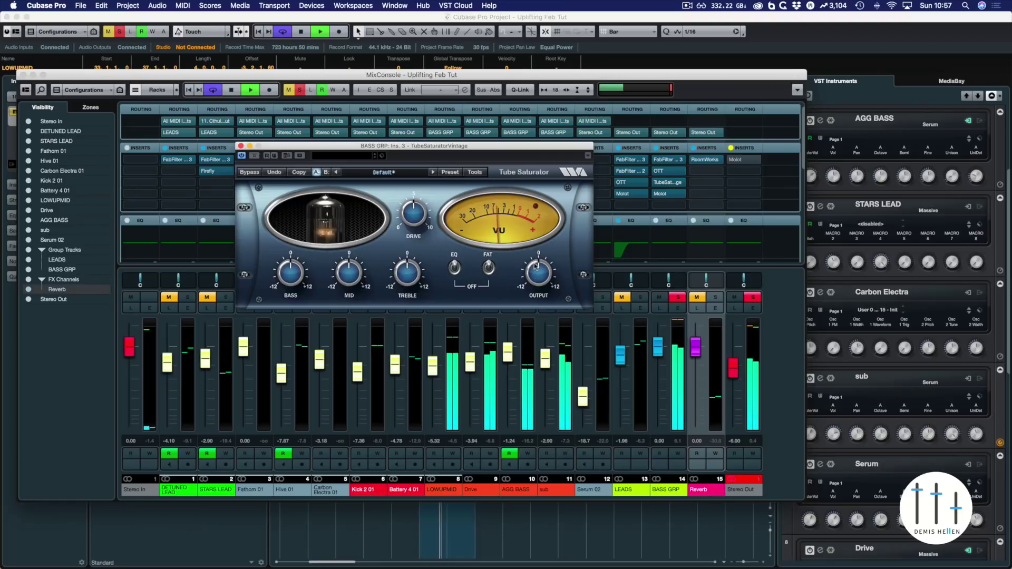
{"action": "left_click_drag", "start_coordinate": [402, 278], "coordinate": [347, 265]}
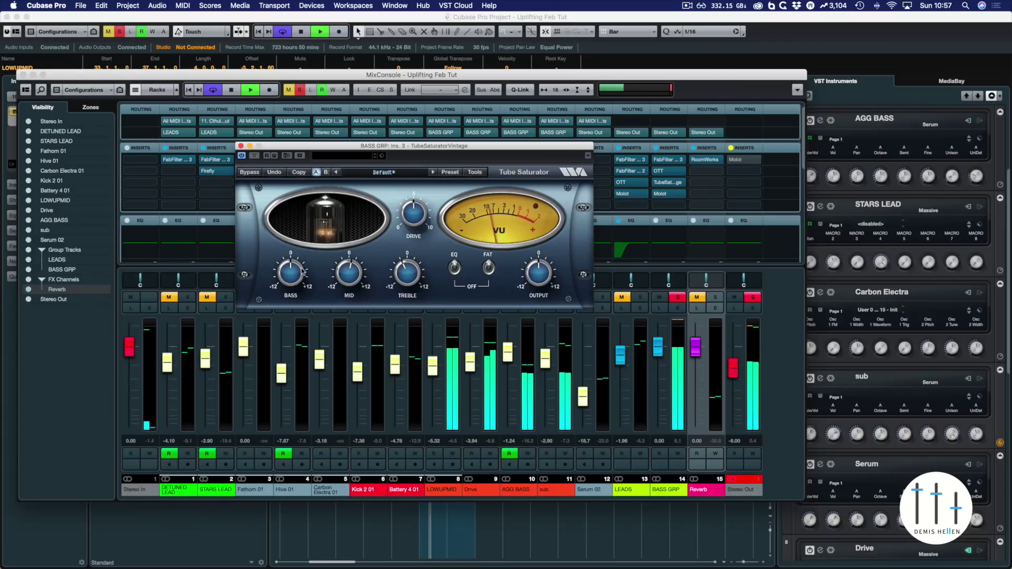
{"action": "left_click_drag", "start_coordinate": [288, 273], "coordinate": [282, 322]}
{"action": "left_click_drag", "start_coordinate": [286, 272], "coordinate": [285, 274]}
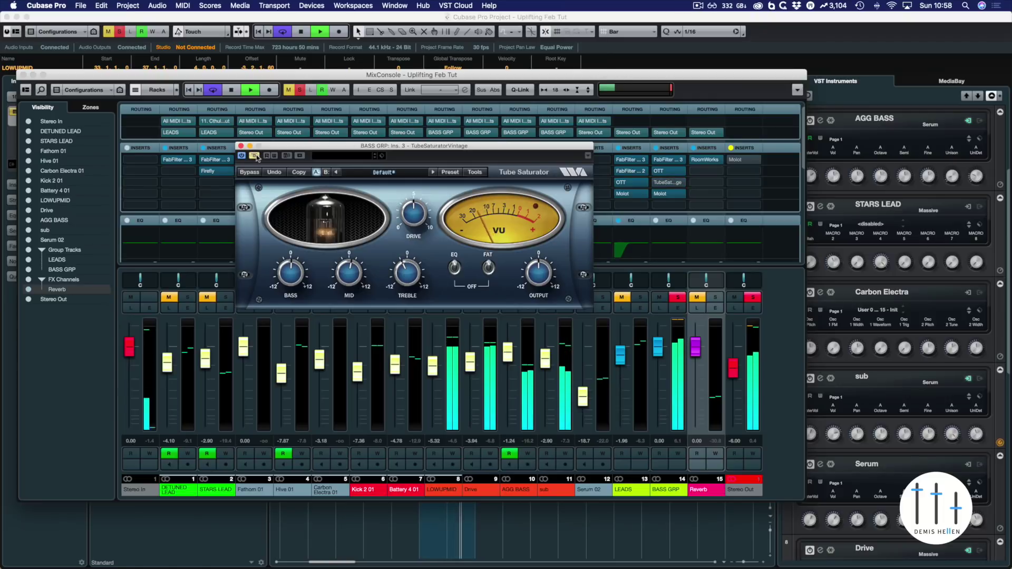
Reopen Molot on the bass group, audition the bass through it, and close its window
{"action": "left_click", "coordinate": [565, 318]}
{"action": "key", "text": "space"}
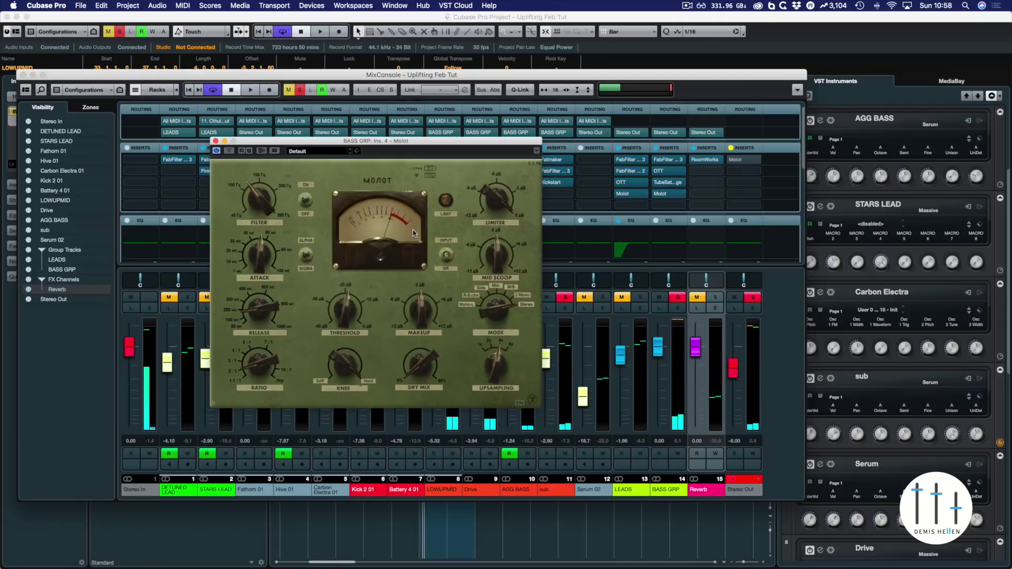
{"action": "key", "text": "space"}
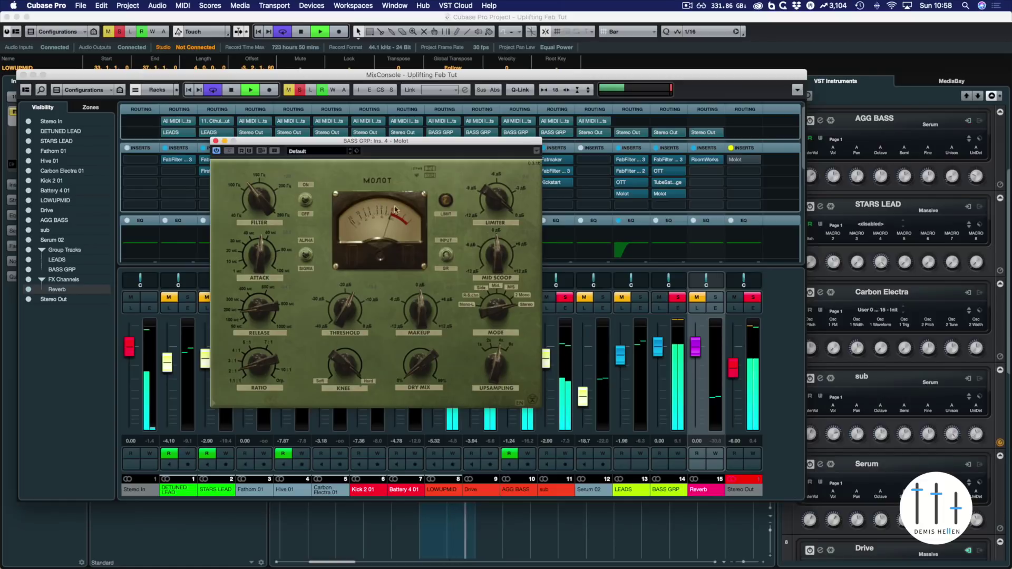
{"action": "key", "text": "space"}
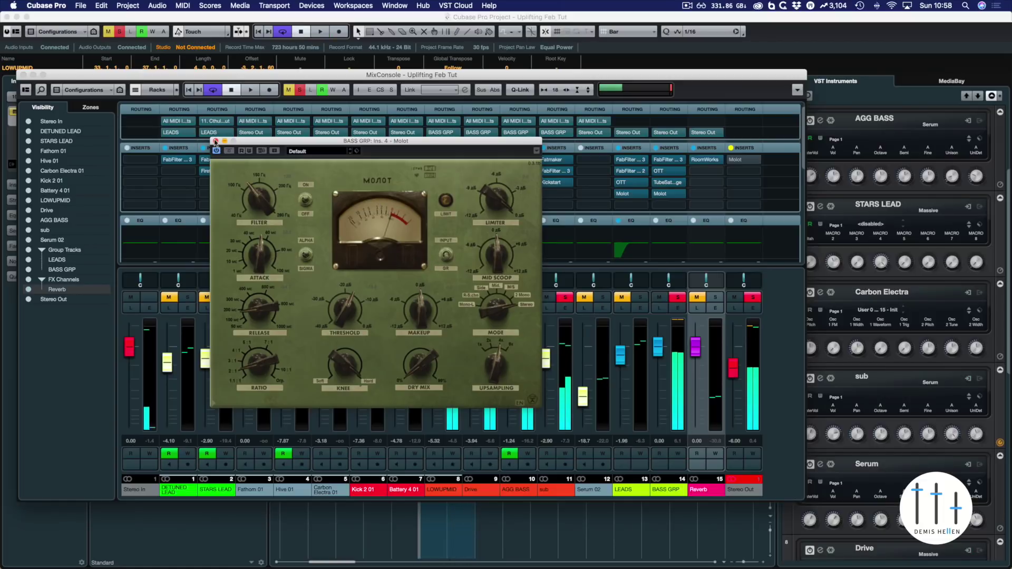
{"action": "key", "text": "super+w"}
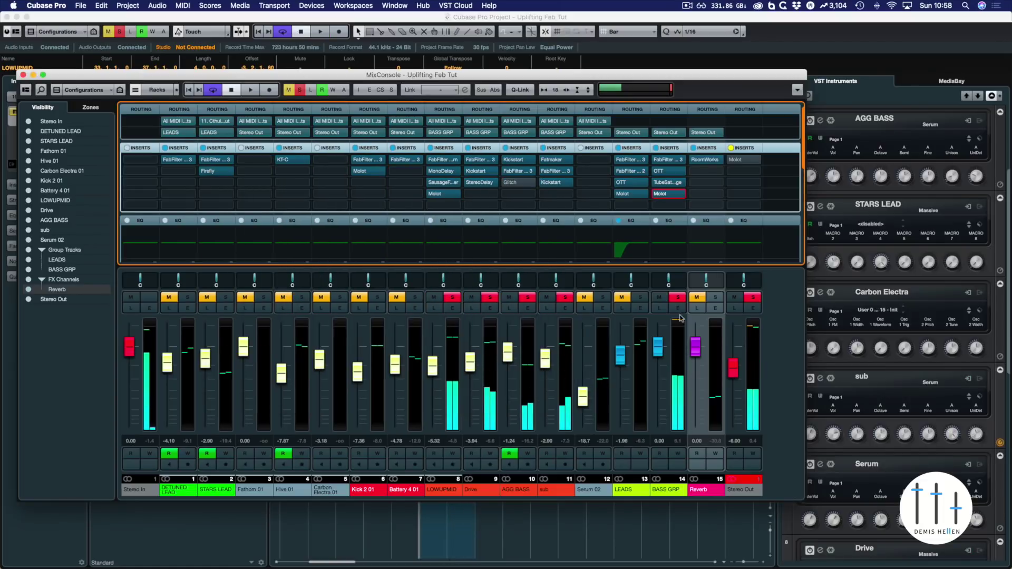
Turn off the channel solos, play the full mix, and lower the BASS GRP fader to about -1.84 dB
{"action": "left_click", "coordinate": [751, 297]}
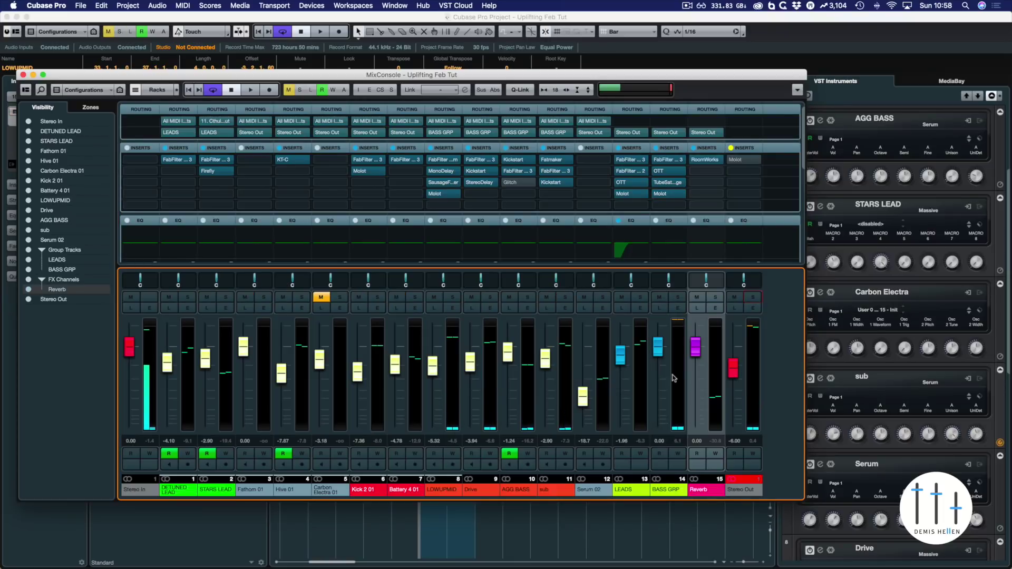
{"action": "key", "text": "space"}
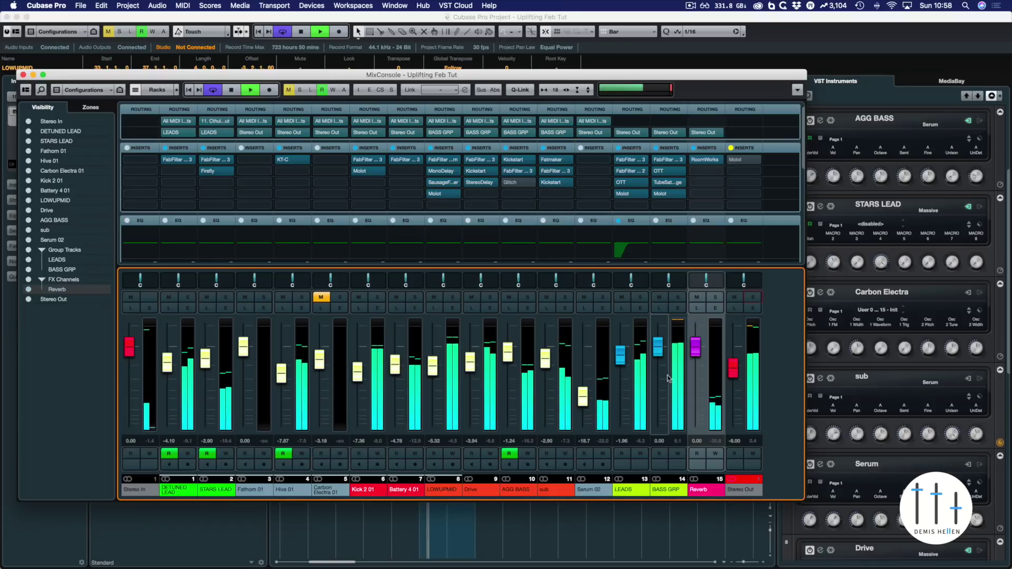
{"action": "left_click_drag", "start_coordinate": [658, 347], "coordinate": [659, 355]}
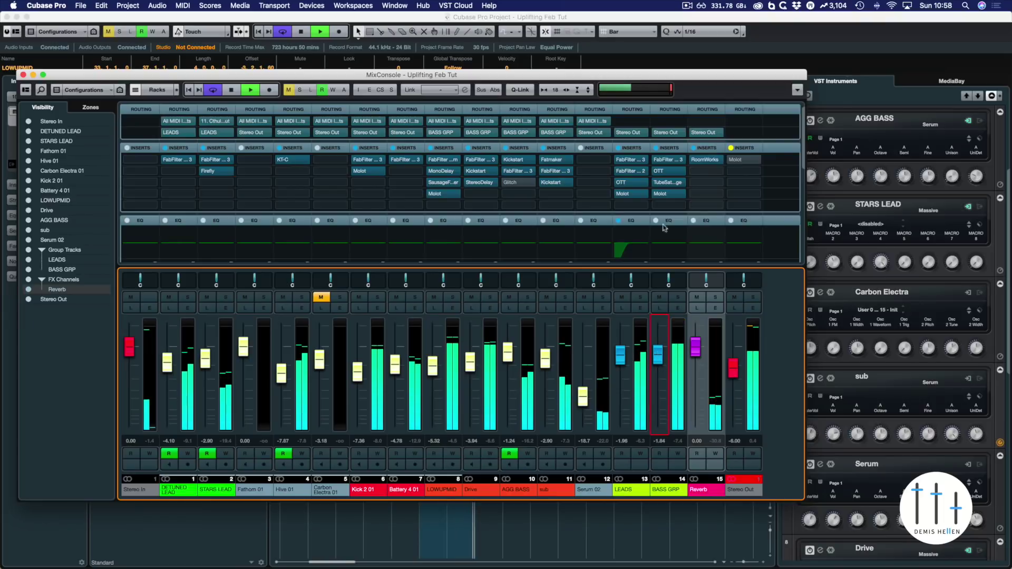
Reopen the Tube Saturator on BASS GRP and set its treble to about -1.1 dB
{"action": "left_click", "coordinate": [667, 184]}
{"action": "left_click", "coordinate": [668, 183]}
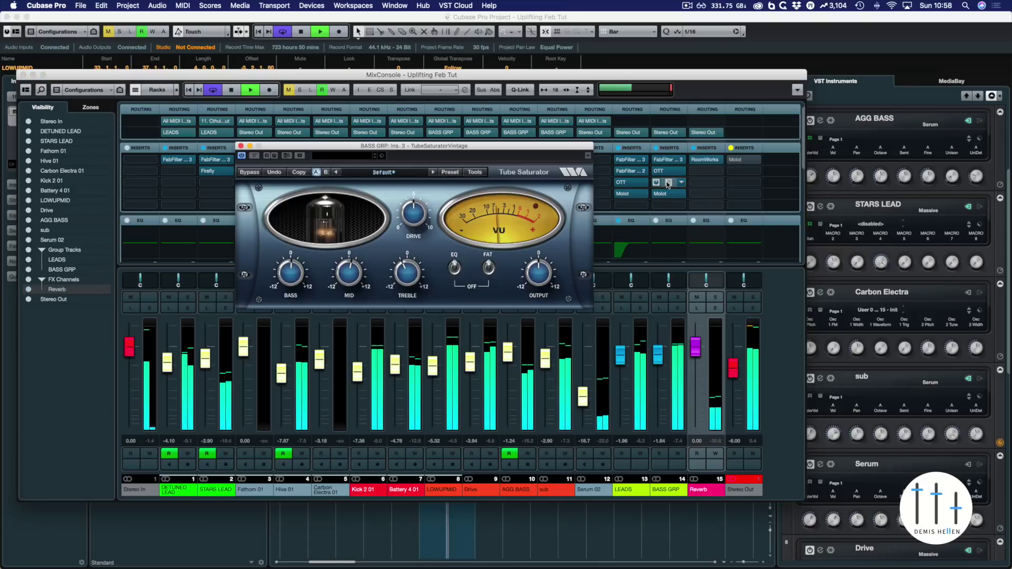
{"action": "left_click_drag", "start_coordinate": [410, 269], "coordinate": [409, 272]}
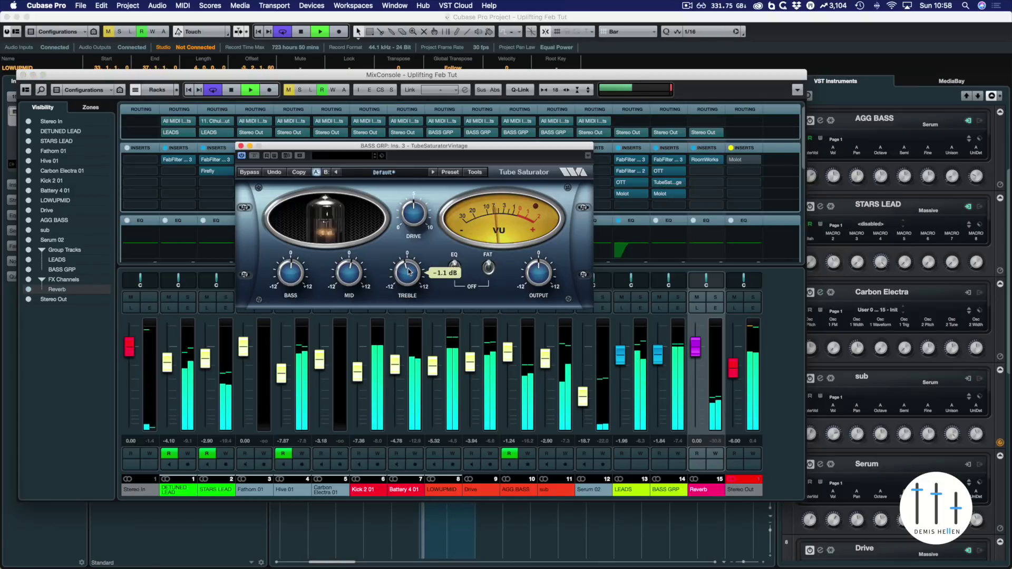
Adjust the Tube Saturator's mid control on BASS GRP while the full mix plays, and close its window
{"action": "mouse_move", "coordinate": [356, 260]}
{"action": "left_click_drag", "start_coordinate": [357, 260], "coordinate": [361, 270]}
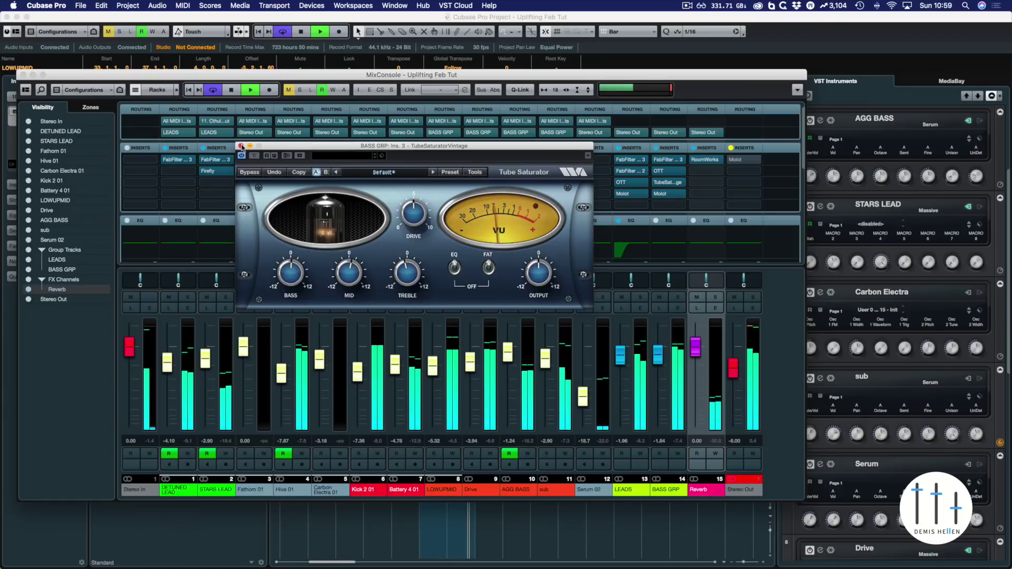
{"action": "left_click", "coordinate": [241, 146]}
Reopen the Tube Saturator on BASS GRP and set mid to about 0.7 dB, treble to -0.6 dB and drive to 4.4
{"action": "mouse_move", "coordinate": [657, 171]}
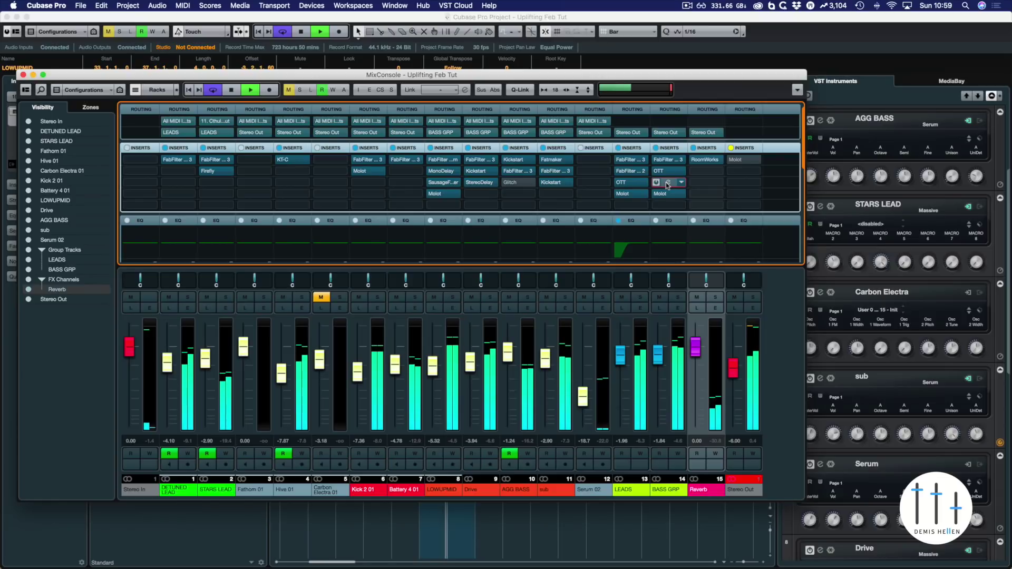
{"action": "left_click", "coordinate": [667, 182]}
{"action": "mouse_move", "coordinate": [287, 278]}
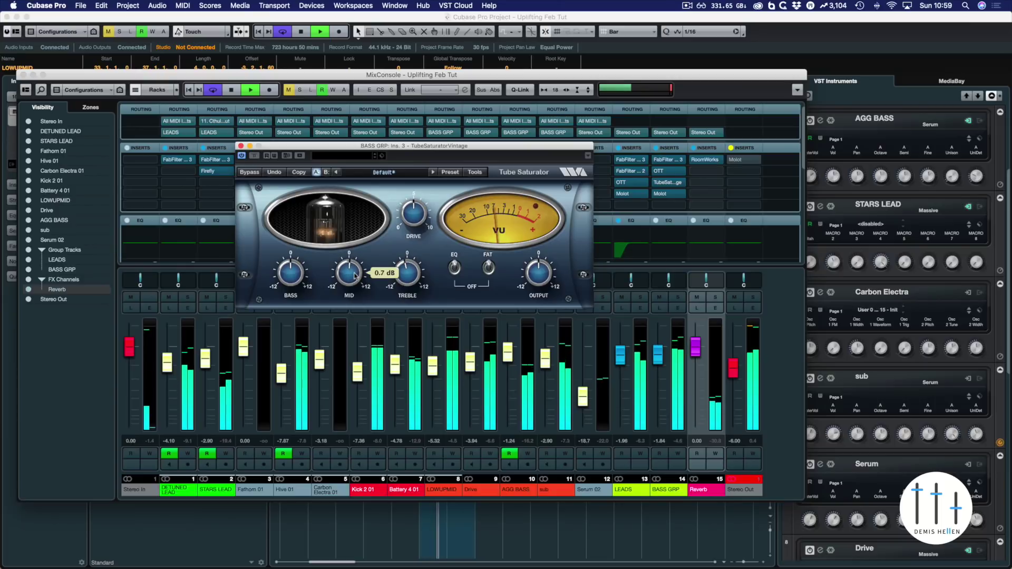
{"action": "mouse_move", "coordinate": [413, 273]}
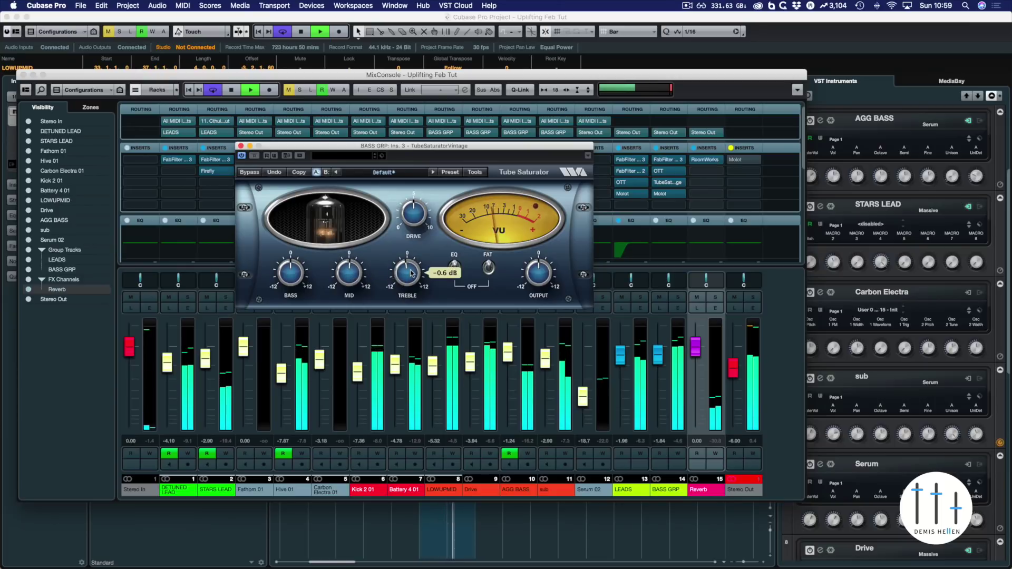
{"action": "mouse_move", "coordinate": [418, 213]}
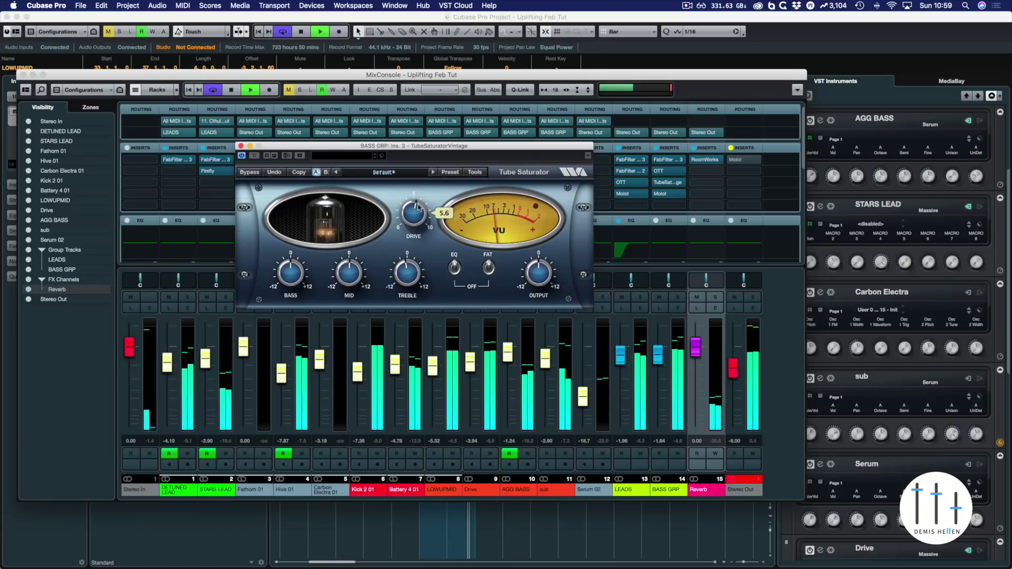
{"action": "left_click_drag", "start_coordinate": [422, 200], "coordinate": [422, 218]}
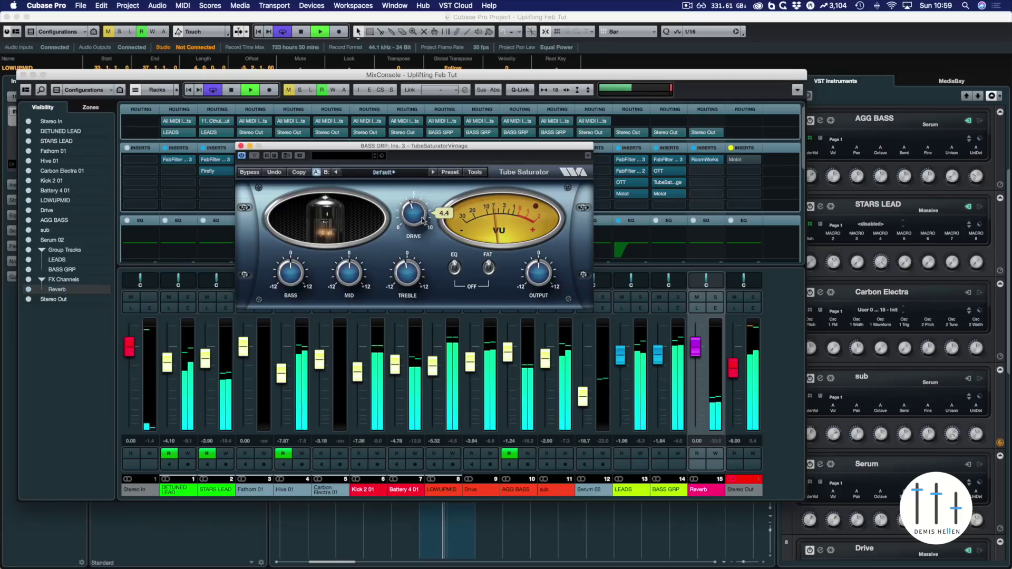
Raise the BASS GRP fader to about -1.01 dB and close the Tube Saturator
{"action": "left_click_drag", "start_coordinate": [659, 360], "coordinate": [663, 360]}
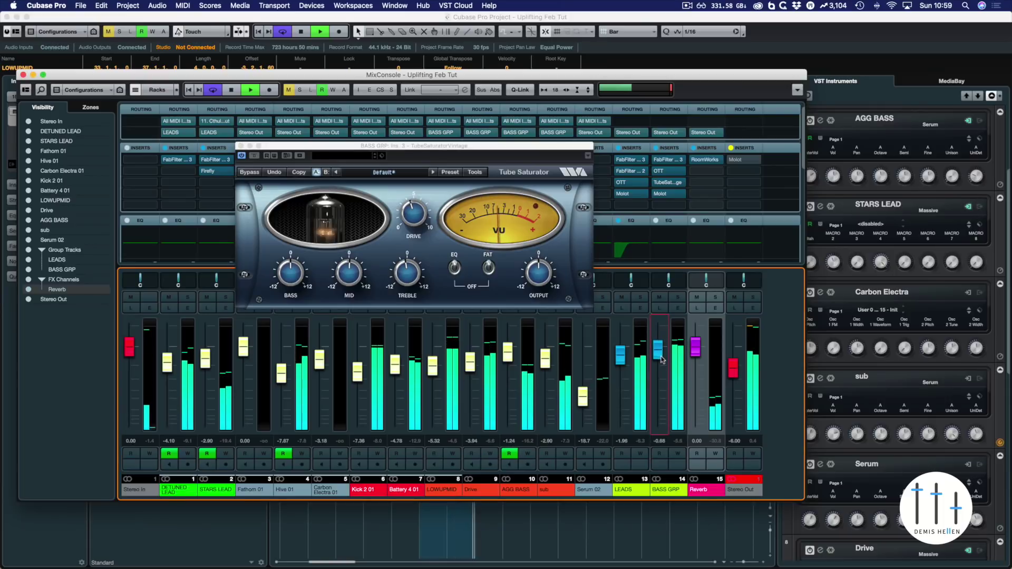
{"action": "left_click_drag", "start_coordinate": [663, 360], "coordinate": [662, 361]}
{"action": "left_click", "coordinate": [241, 145]}
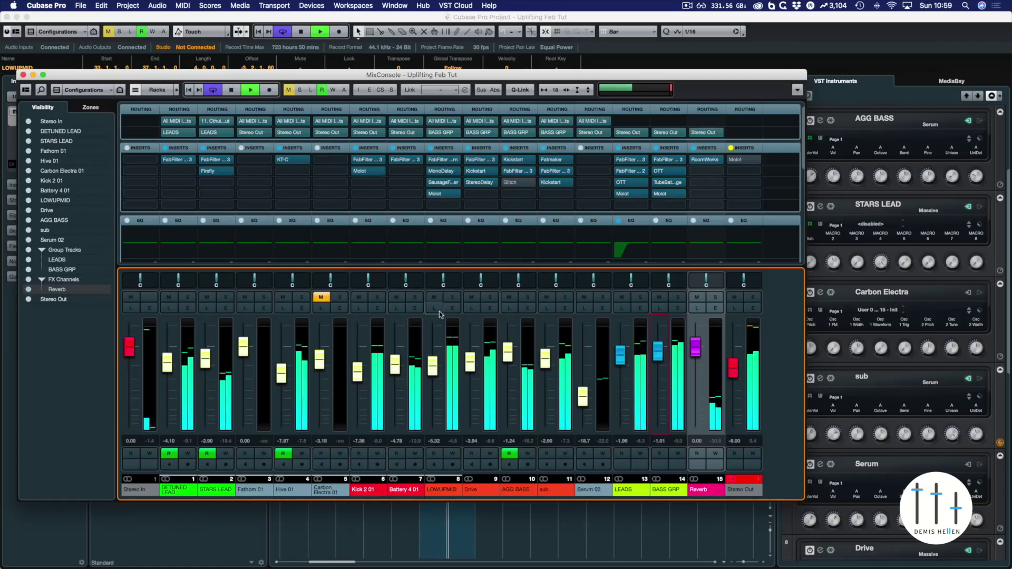
Solo LOWUPMID and check its inserts, comparing the sound with SausageFattener bypassed and enabled and viewing FabFilter Saturn
{"action": "left_click", "coordinate": [451, 297]}
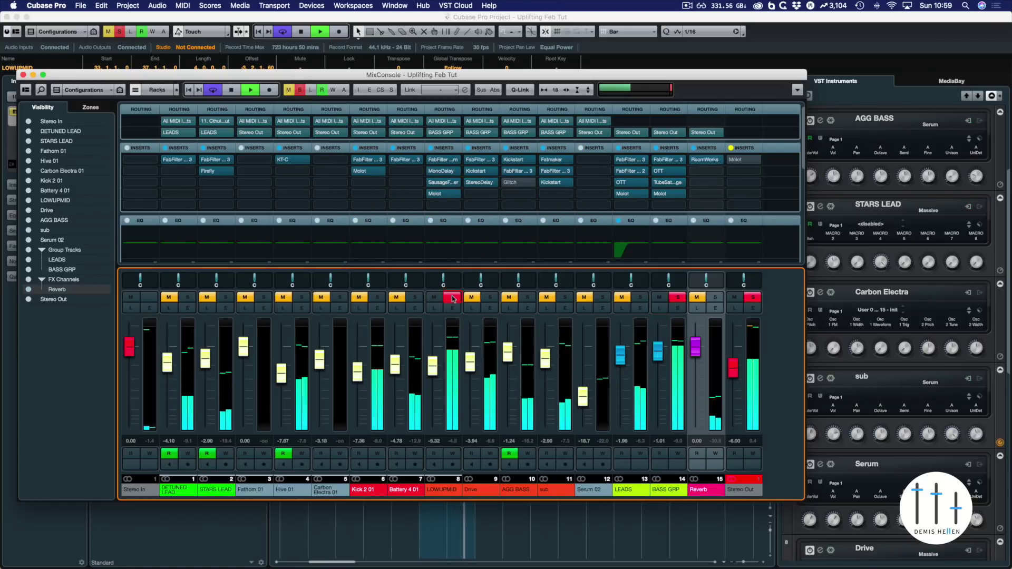
{"action": "left_click", "coordinate": [452, 298]}
{"action": "left_click", "coordinate": [452, 297]}
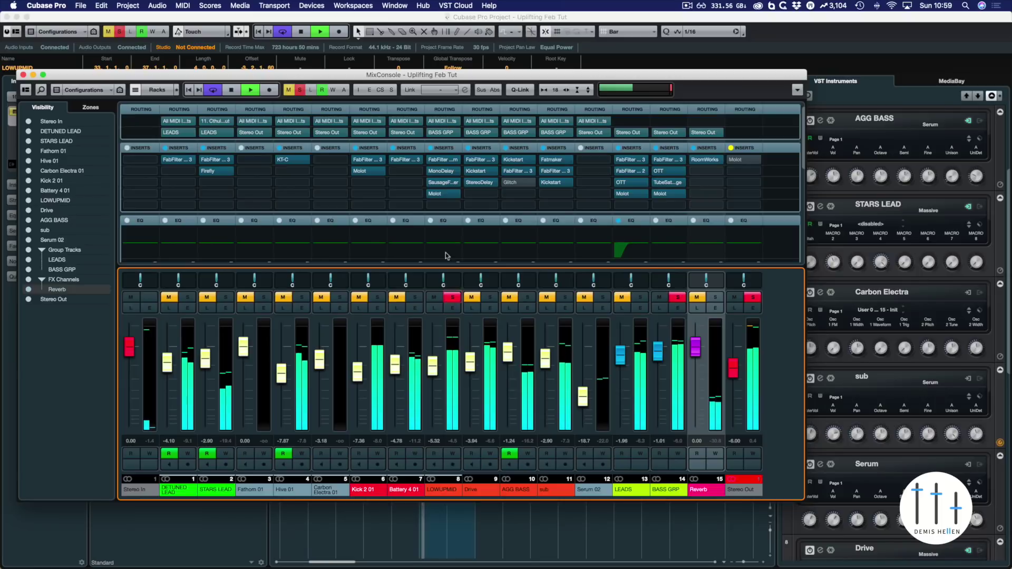
{"action": "left_click", "coordinate": [431, 184]}
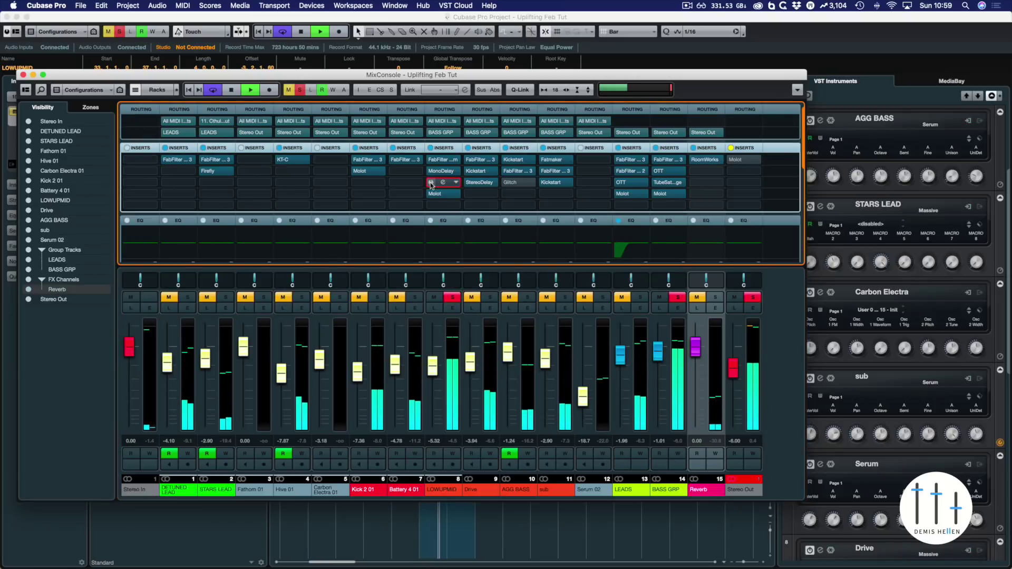
{"action": "left_click", "coordinate": [431, 185]}
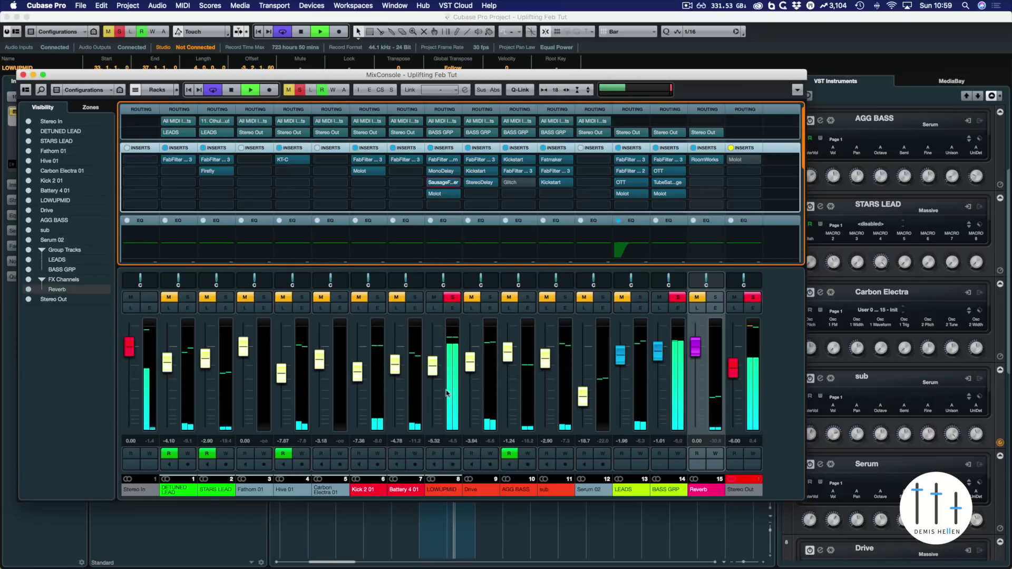
{"action": "left_click", "coordinate": [441, 160]}
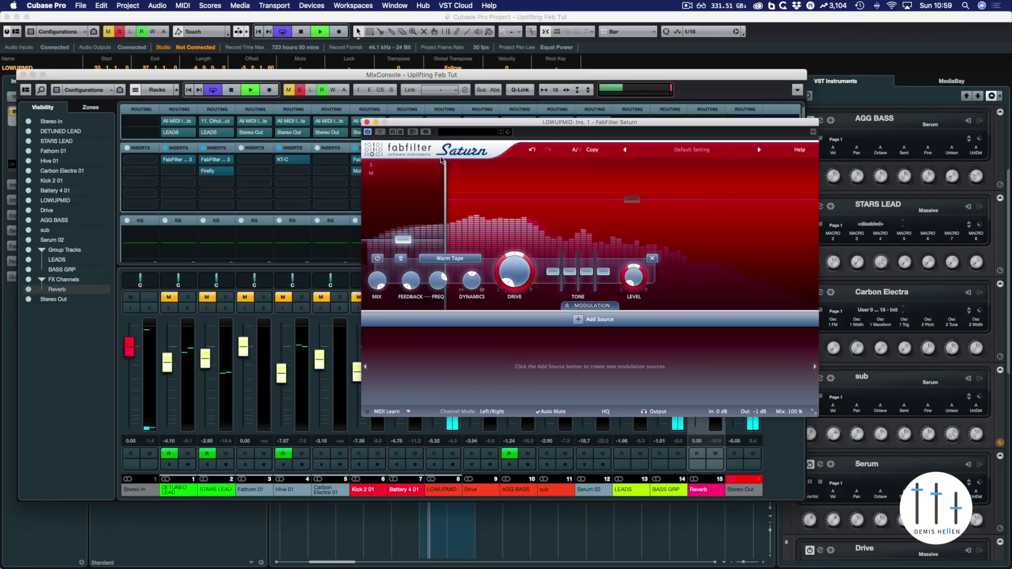
{"action": "key", "text": "super+w"}
Insert FabFilter Pro-Q 3 after Molot on LOWUPMID and add a 12 dB/oct low cut that trims the low end
{"action": "left_click", "coordinate": [452, 205]}
{"action": "scroll", "coordinate": [473, 362], "scroll_direction": "down", "scroll_amount": 10}
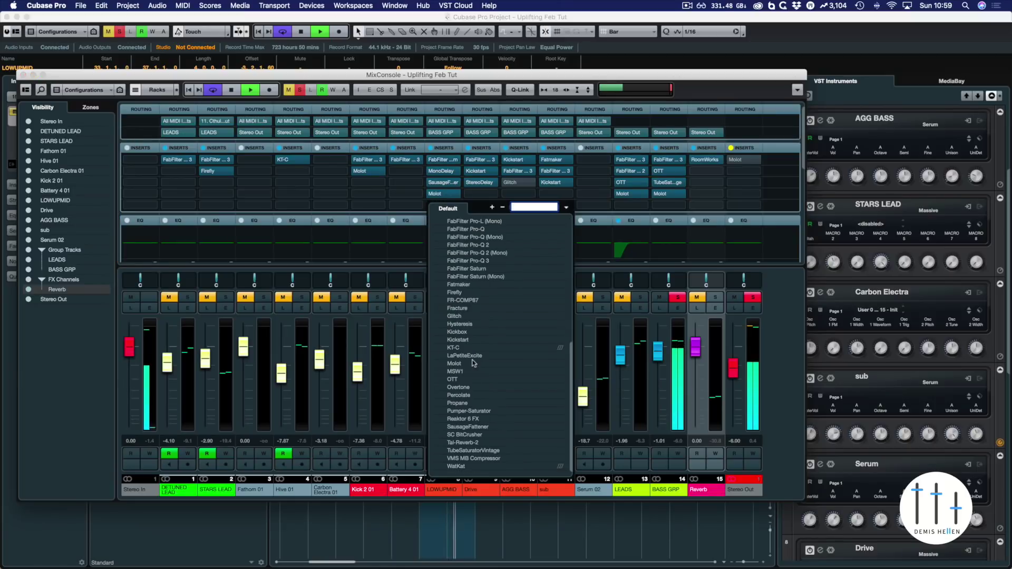
{"action": "double_click", "coordinate": [471, 260]}
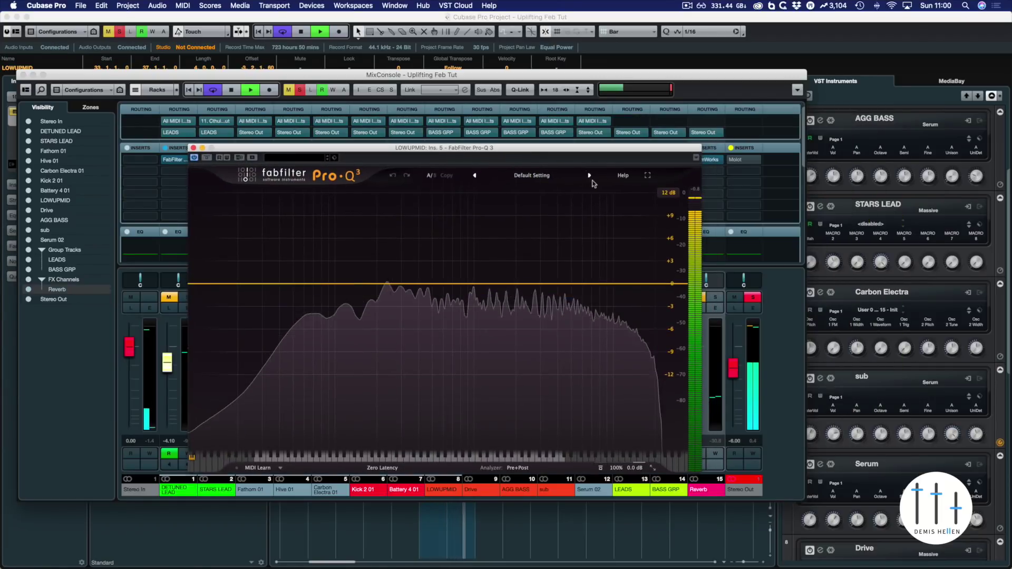
{"action": "left_click_drag", "start_coordinate": [190, 285], "coordinate": [331, 285]}
Lower the output level of LOWUPMID's Pro-Q 3 to about -2 dB while listening to the filtered bass
{"action": "mouse_move", "coordinate": [636, 469]}
{"action": "left_click_drag", "start_coordinate": [623, 426], "coordinate": [620, 441]}
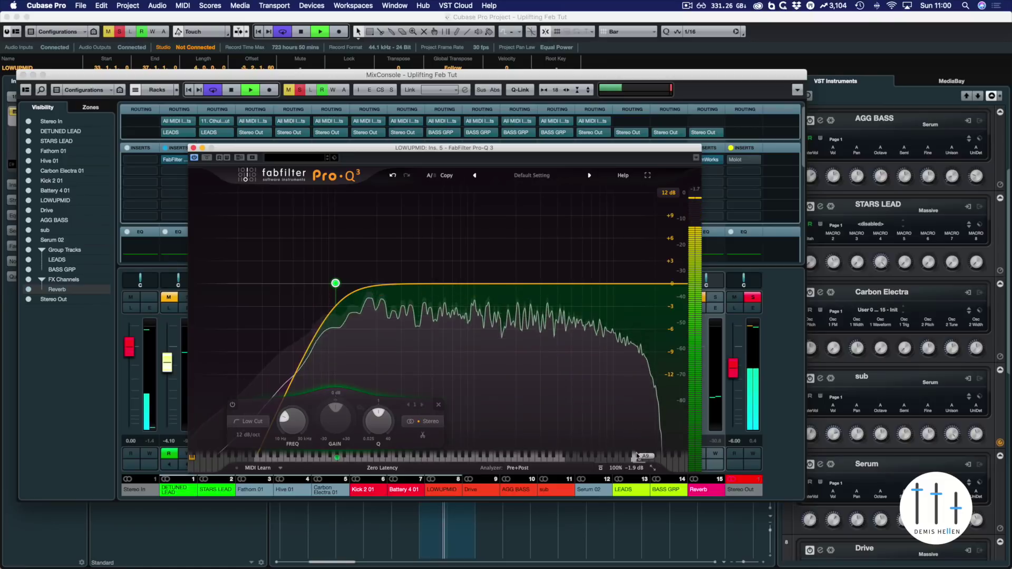
{"action": "mouse_move", "coordinate": [633, 468]}
{"action": "left_click_drag", "start_coordinate": [626, 430], "coordinate": [626, 431]}
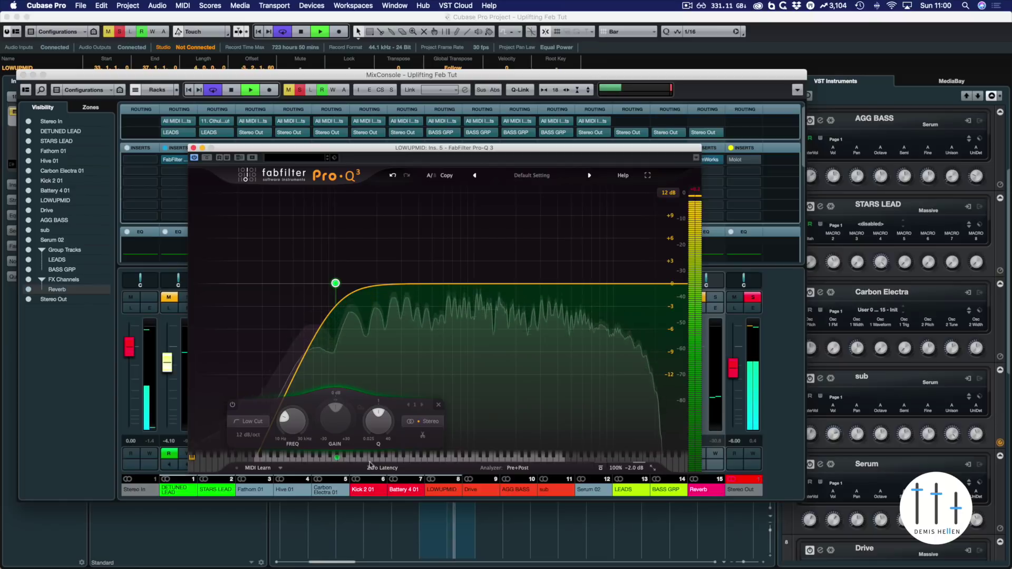
{"action": "mouse_move", "coordinate": [381, 424]}
{"action": "mouse_move", "coordinate": [623, 430]}
{"action": "left_click_drag", "start_coordinate": [623, 429], "coordinate": [620, 442]}
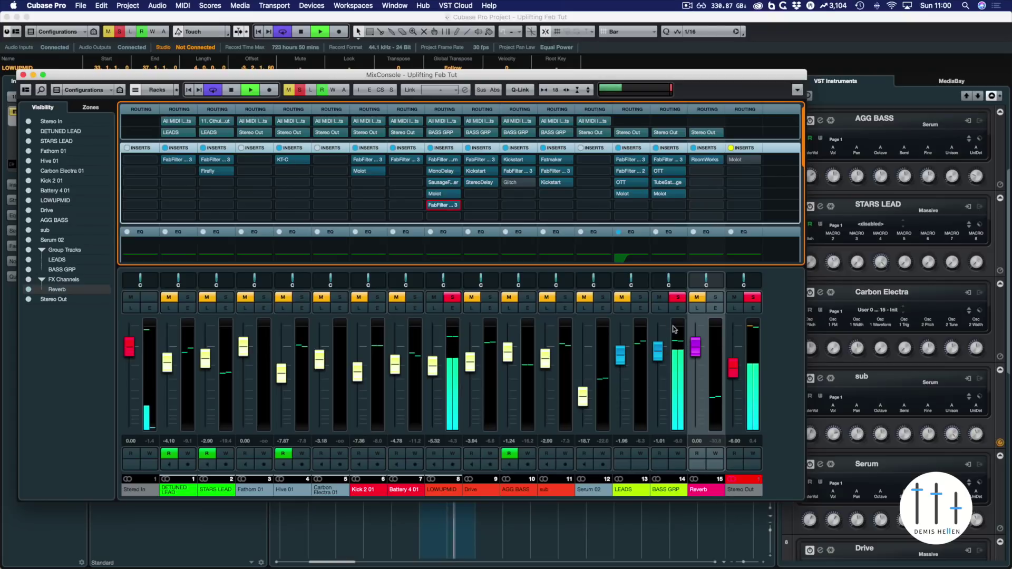
Turn off the solos, play the full mix, and raise the LOWUPMID fader to about -4.10 dB
{"action": "key", "text": "space"}
{"action": "left_click", "coordinate": [676, 299]}
{"action": "key", "text": "space"}
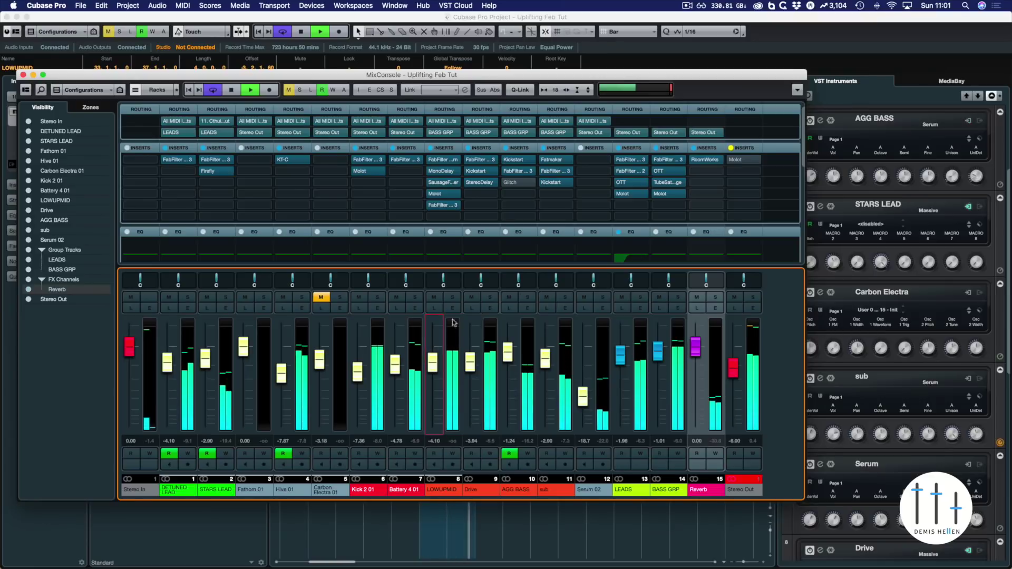
Briefly solo LOWUPMID and Drive in turn to compare each layer with the full mix
{"action": "left_click", "coordinate": [453, 297]}
{"action": "left_click", "coordinate": [454, 297]}
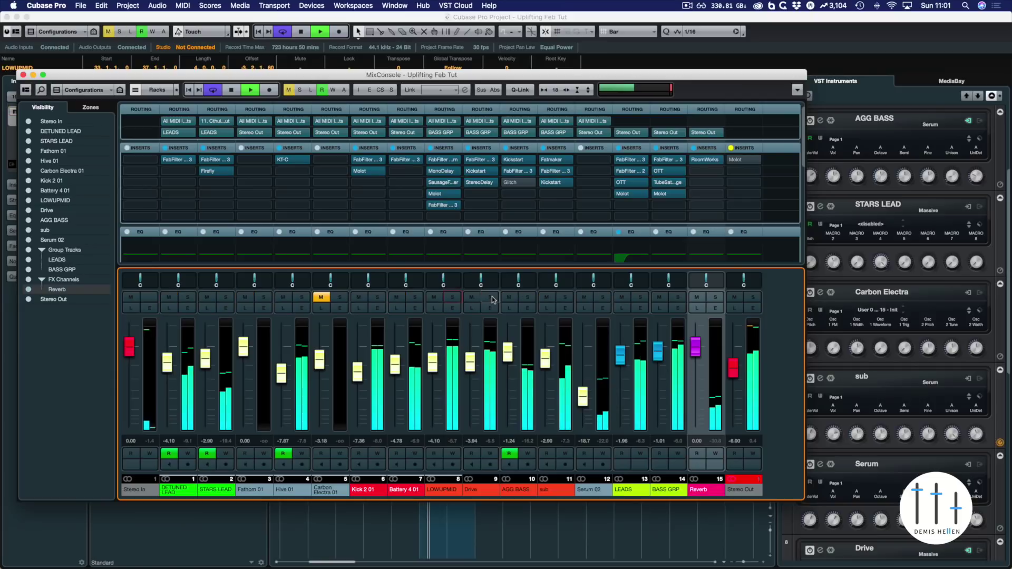
{"action": "left_click", "coordinate": [490, 297]}
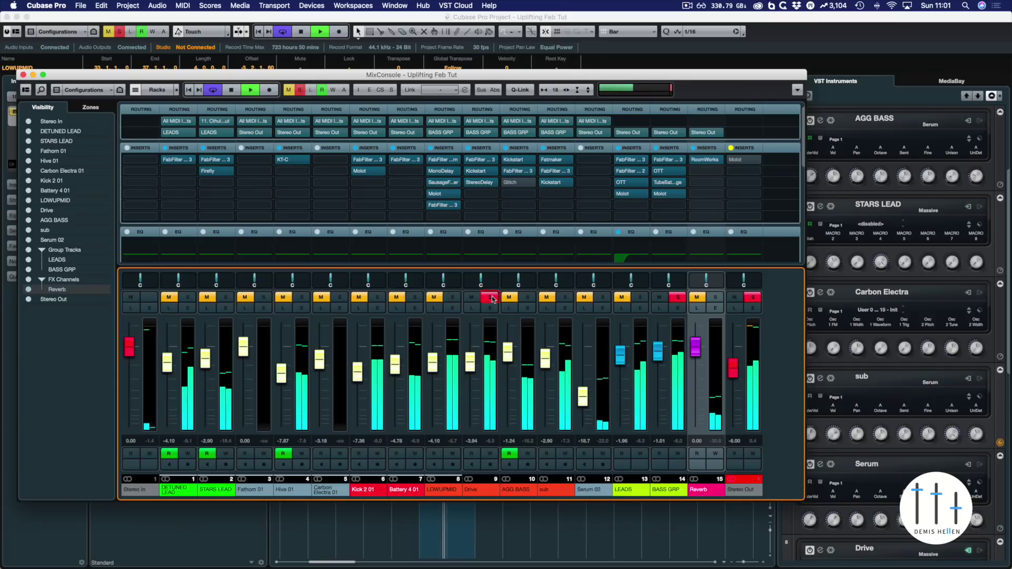
{"action": "left_click", "coordinate": [490, 297]}
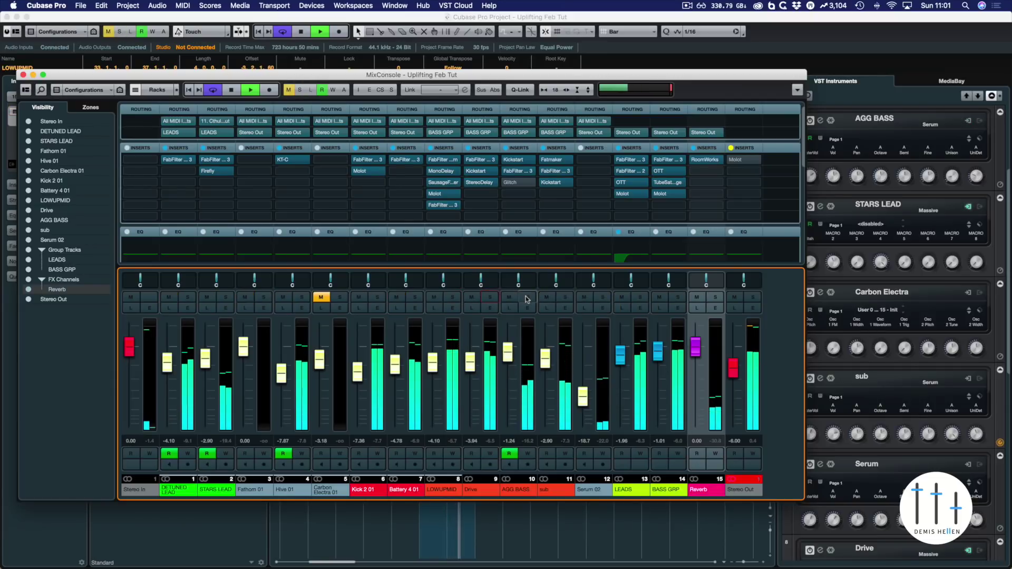
Solo AGG BASS, open its Serum, and adjust the filter's cutoff, resonance and drive, with drive at about 14%
{"action": "left_click", "coordinate": [527, 298]}
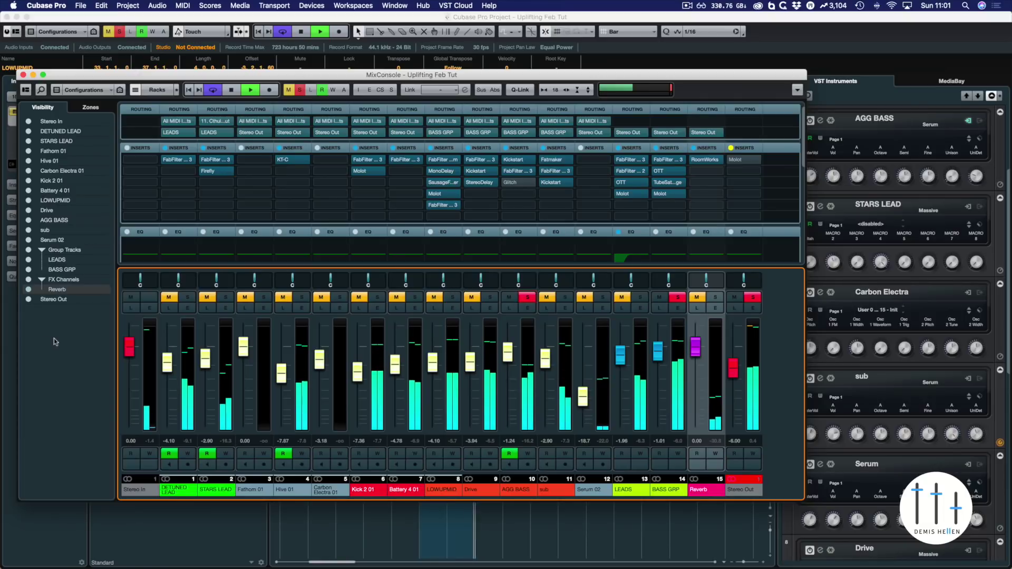
{"action": "key", "text": "F3"}
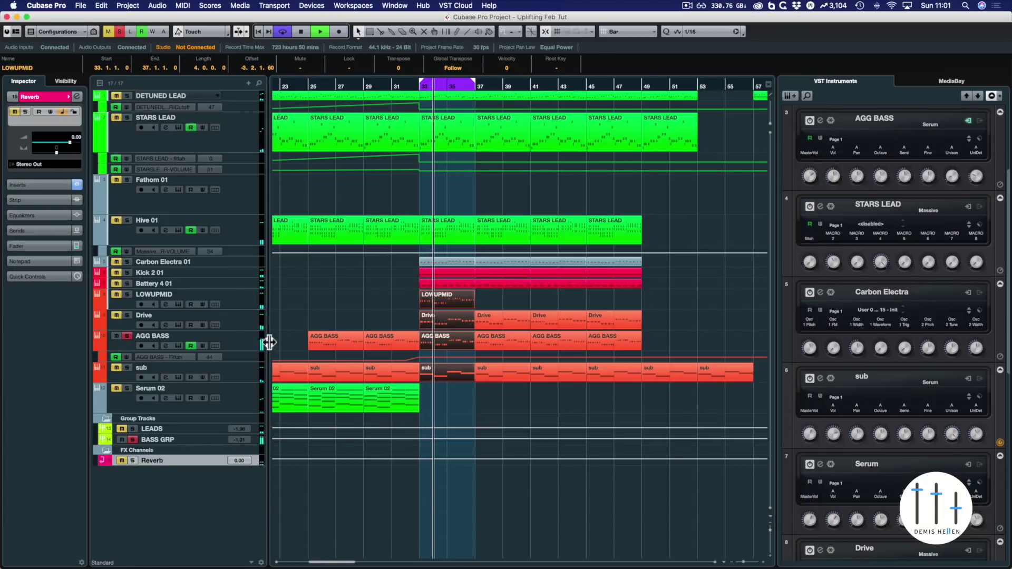
{"action": "left_click", "coordinate": [247, 346]}
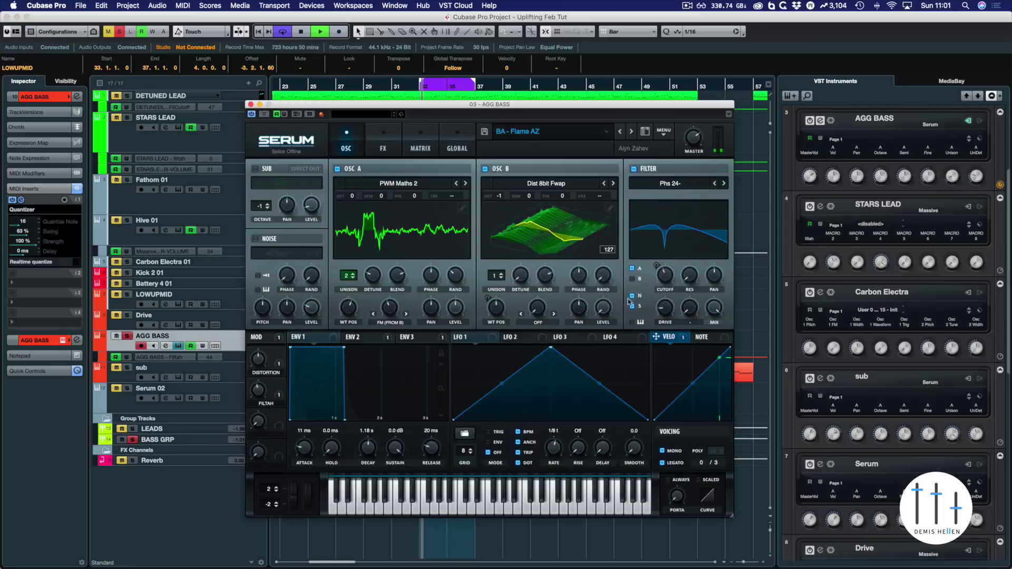
{"action": "mouse_move", "coordinate": [664, 280]}
{"action": "left_mouse_down"}
{"action": "mouse_move", "coordinate": [670, 270]}
{"action": "mouse_move", "coordinate": [669, 282]}
{"action": "left_mouse_up"}
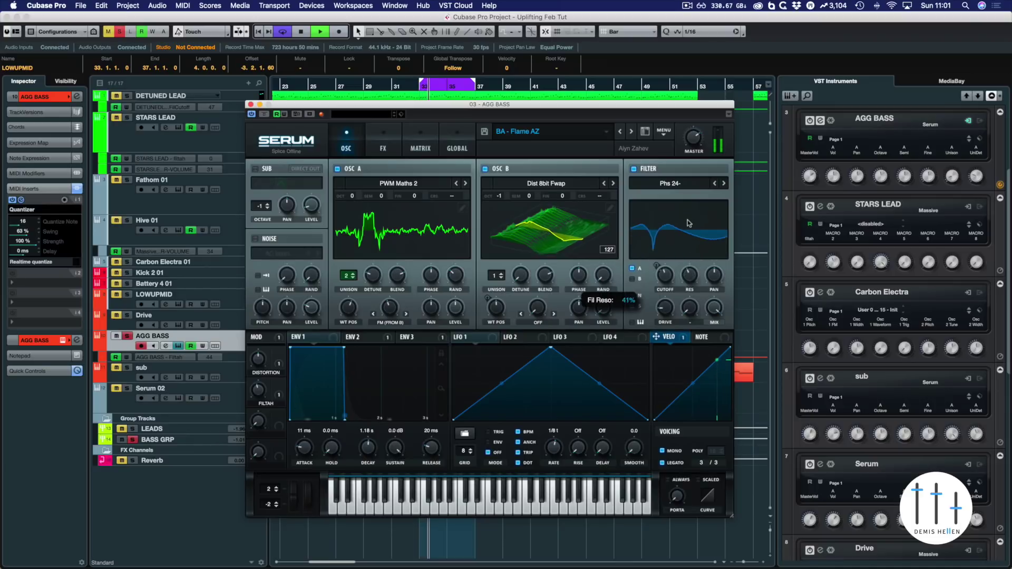
{"action": "left_click_drag", "start_coordinate": [666, 308], "coordinate": [667, 291]}
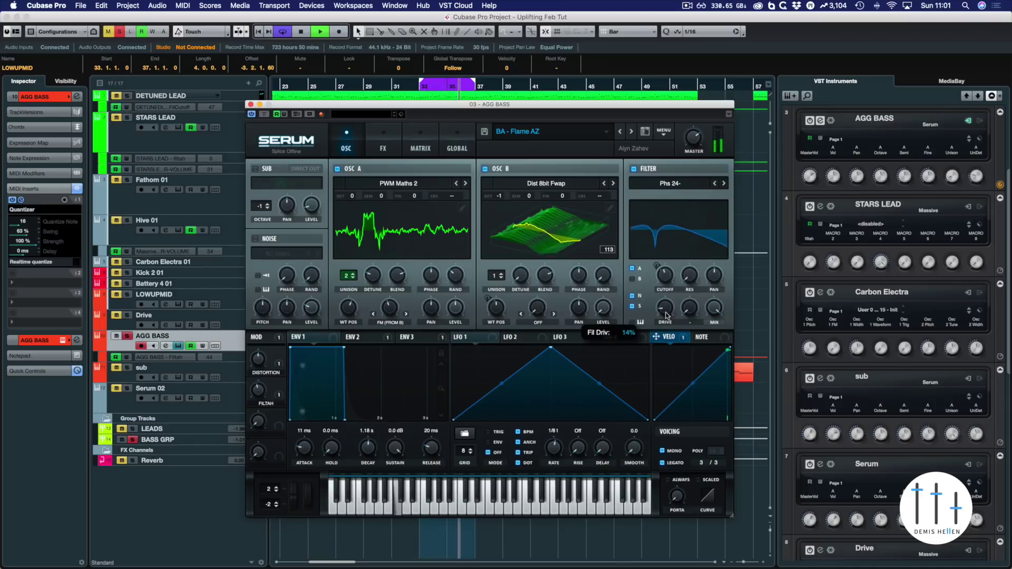
Review the EQ in AGG BASS's Serum effects, set the distortion filter to 250 with Q 1.1, and close Serum
{"action": "left_click", "coordinate": [385, 140]}
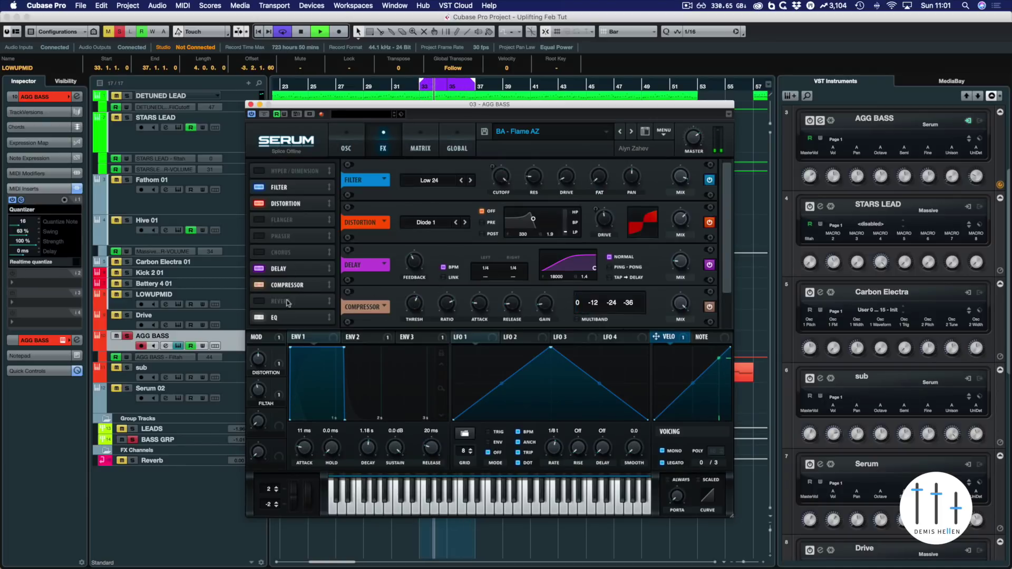
{"action": "left_click", "coordinate": [288, 318]}
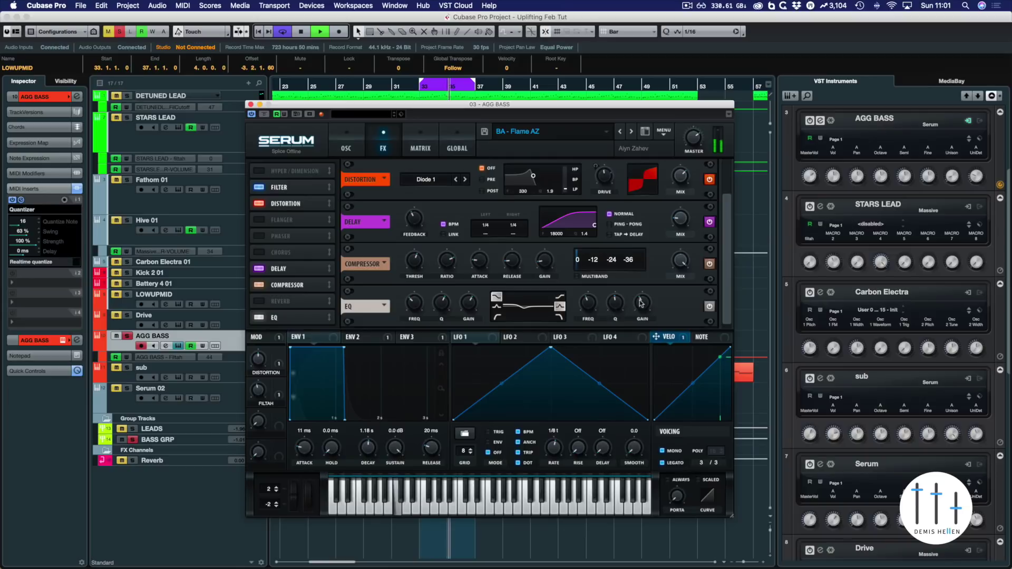
{"action": "mouse_move", "coordinate": [642, 298]}
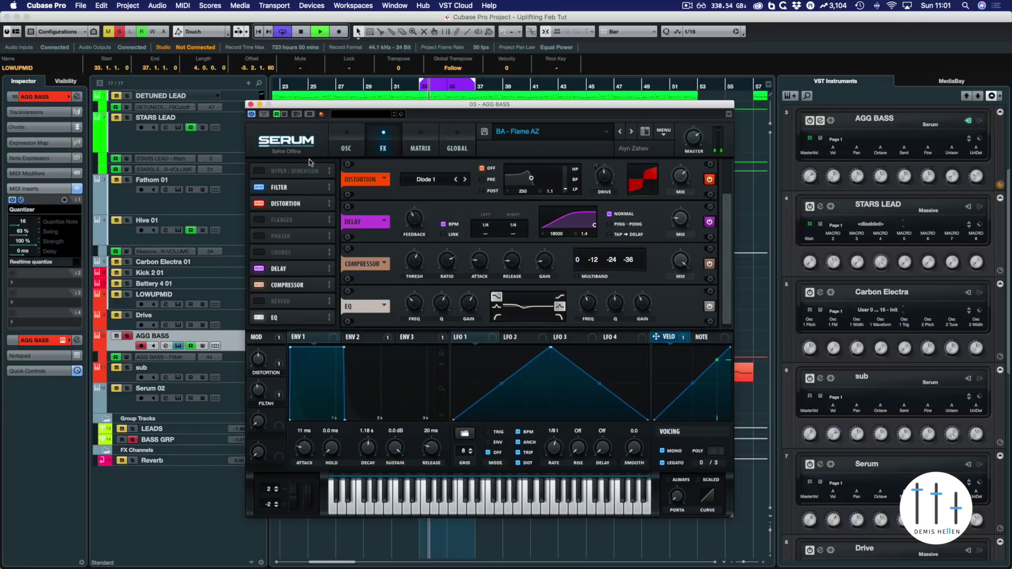
{"action": "left_click", "coordinate": [345, 147]}
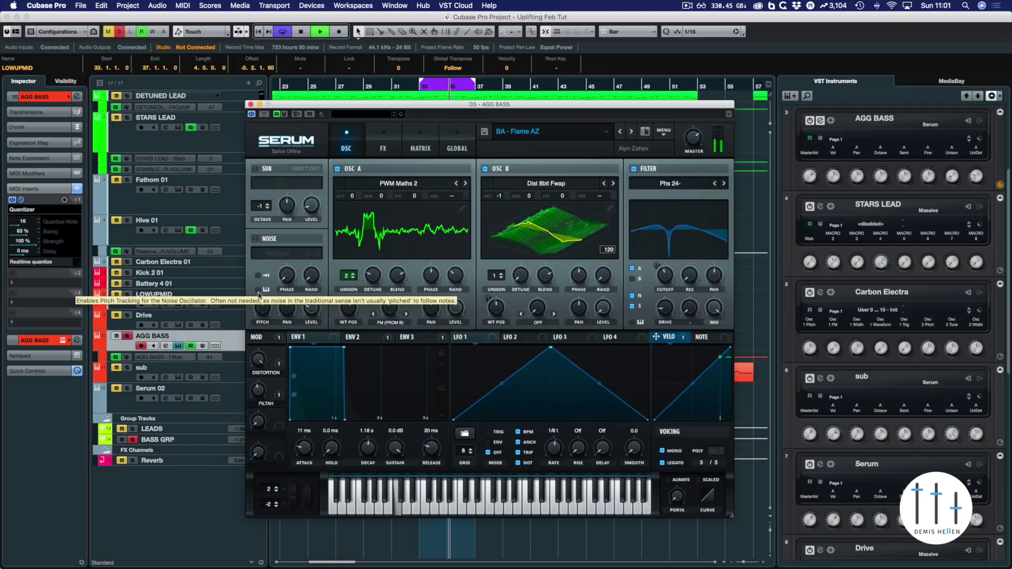
{"action": "key", "text": "super+w"}
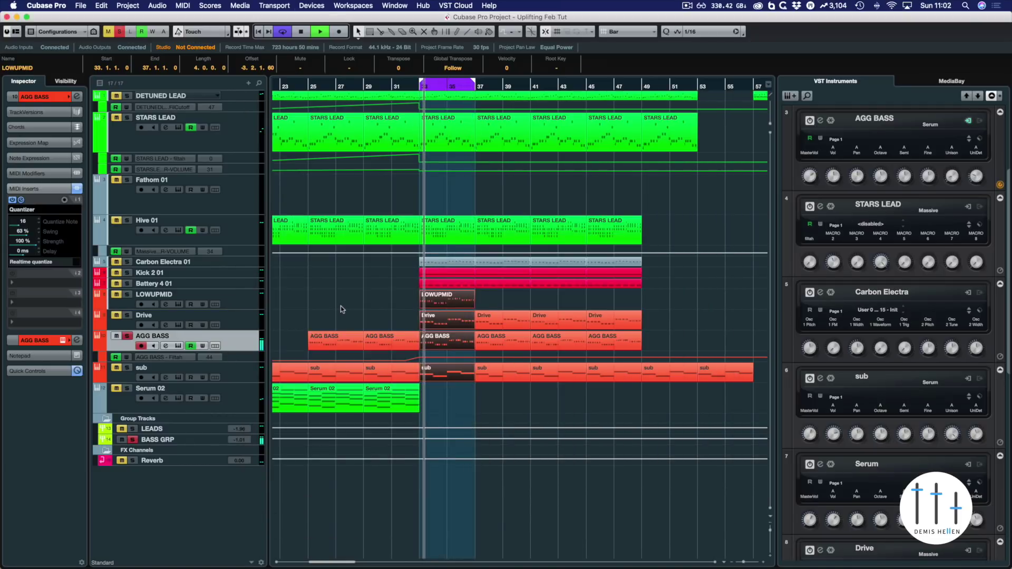
Open Pro-Q 3 on AGG BASS and add a bell boost of about +4.25 dB near 1639 Hz
{"action": "key", "text": "F3"}
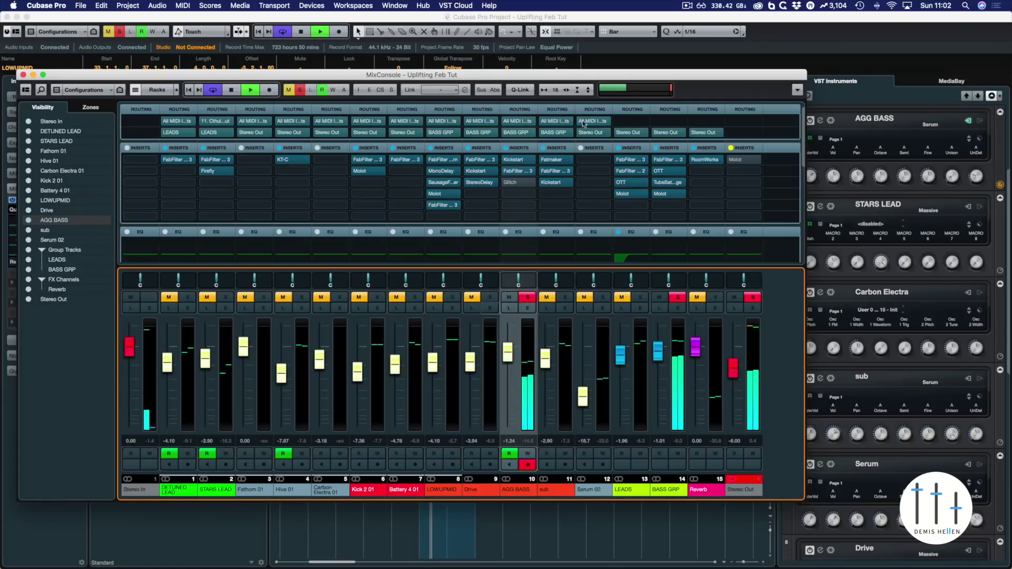
{"action": "left_click", "coordinate": [516, 173]}
{"action": "left_click", "coordinate": [515, 172]}
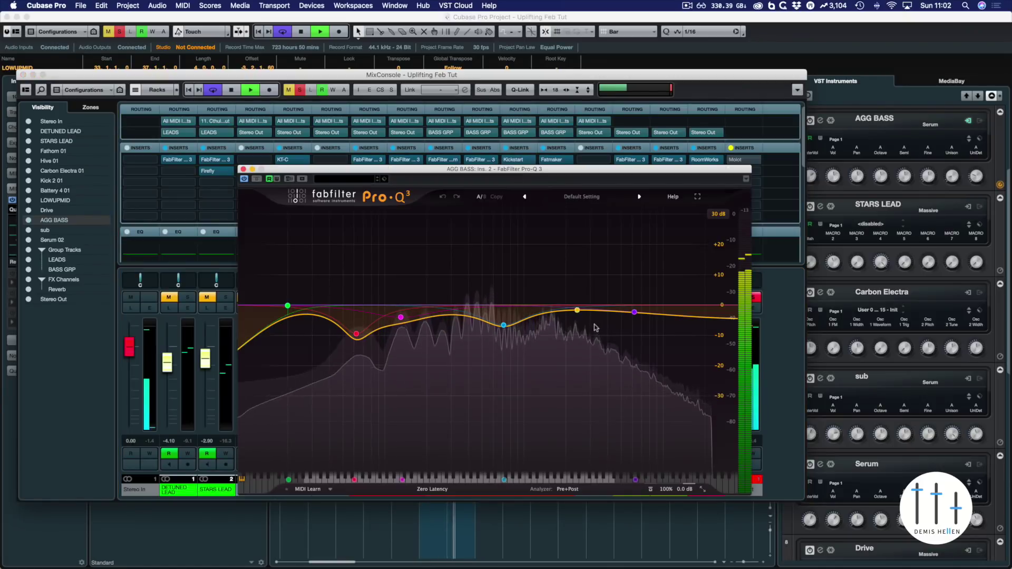
{"action": "left_click_drag", "start_coordinate": [504, 325], "coordinate": [555, 302]}
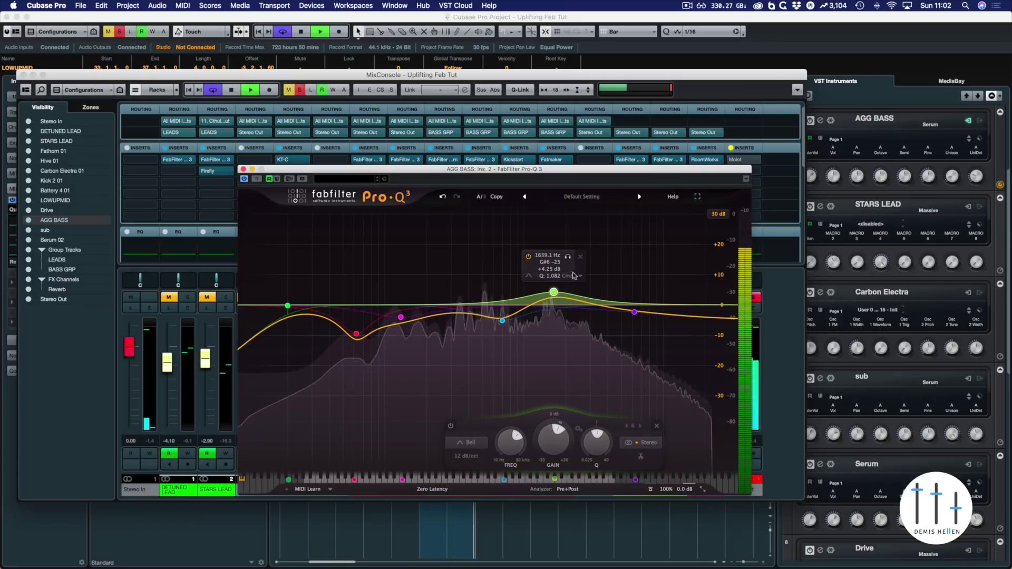
Narrow the AGG BASS bell boost to a Q of about 1.5 and take the track out of solo
{"action": "left_click", "coordinate": [567, 257]}
{"action": "left_click_drag", "start_coordinate": [597, 444], "coordinate": [597, 436]}
{"action": "left_click_drag", "start_coordinate": [292, 170], "coordinate": [463, 450]}
{"action": "key", "text": "space"}
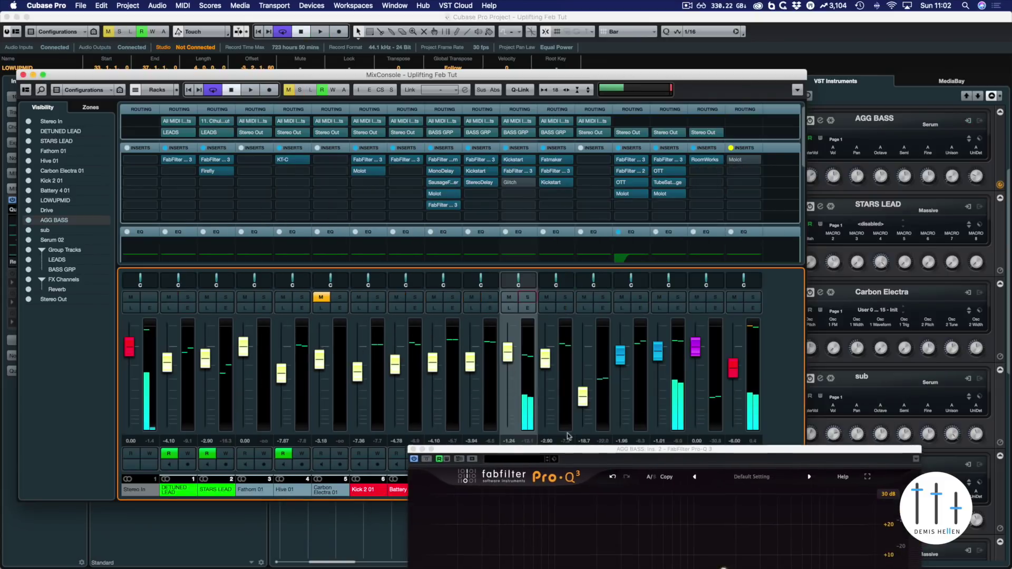
{"action": "left_click_drag", "start_coordinate": [578, 450], "coordinate": [420, 184]}
{"action": "key", "text": "space"}
Try the AGG BASS bell boost at higher frequencies, auditioning it near 3631 Hz and moving it to about 7614 Hz at +0.44 dB
{"action": "left_click_drag", "start_coordinate": [560, 300], "coordinate": [615, 316]}
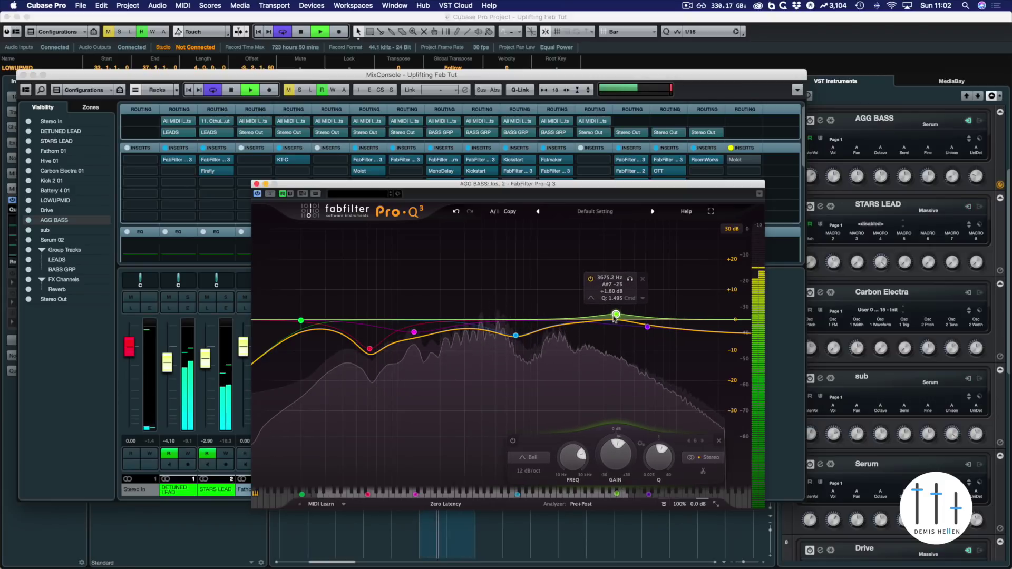
{"action": "left_click", "coordinate": [628, 281]}
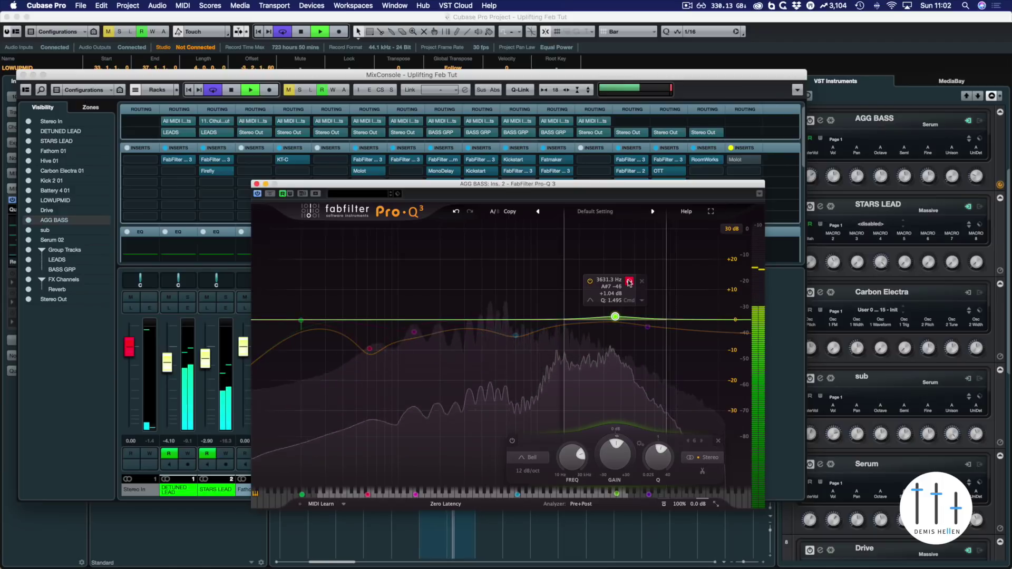
{"action": "left_click_drag", "start_coordinate": [614, 318], "coordinate": [658, 317]}
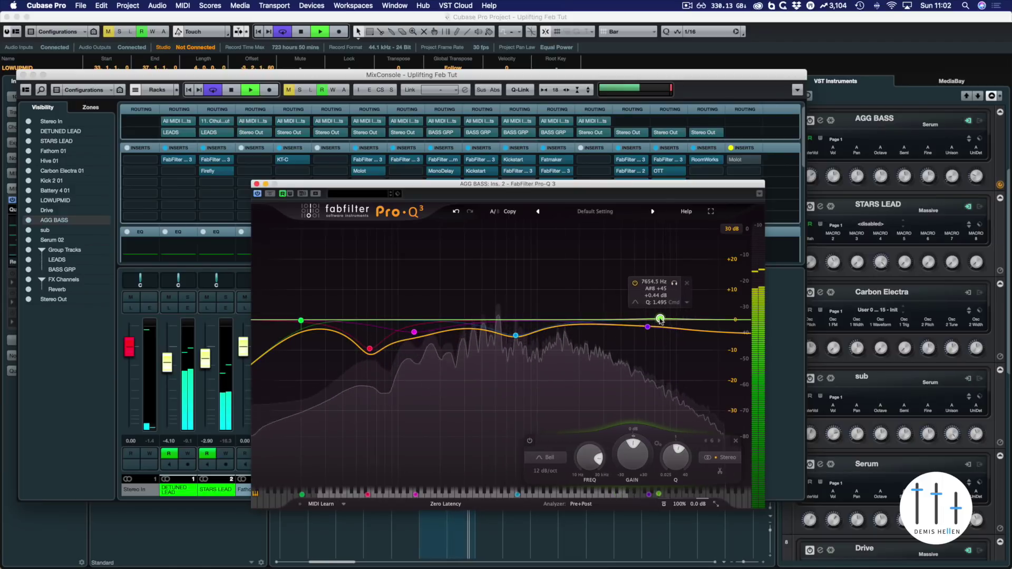
Remove the bell boost, set AGG BASS's high shelf to about -2.67 dB near 5913 Hz, and close Pro-Q 3
{"action": "left_click", "coordinate": [648, 326]}
{"action": "left_click_drag", "start_coordinate": [649, 324], "coordinate": [648, 320]}
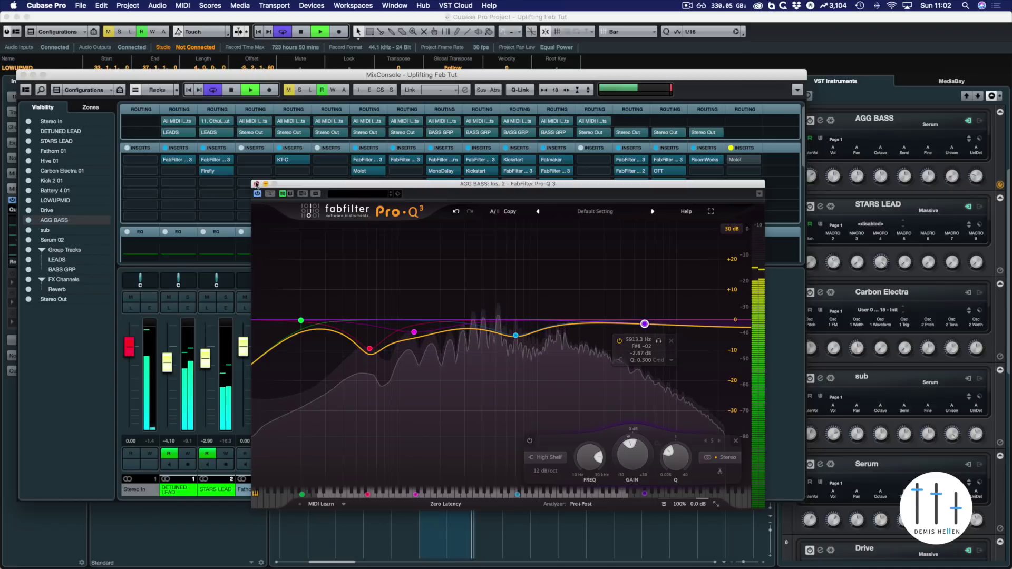
{"action": "left_click", "coordinate": [256, 184]}
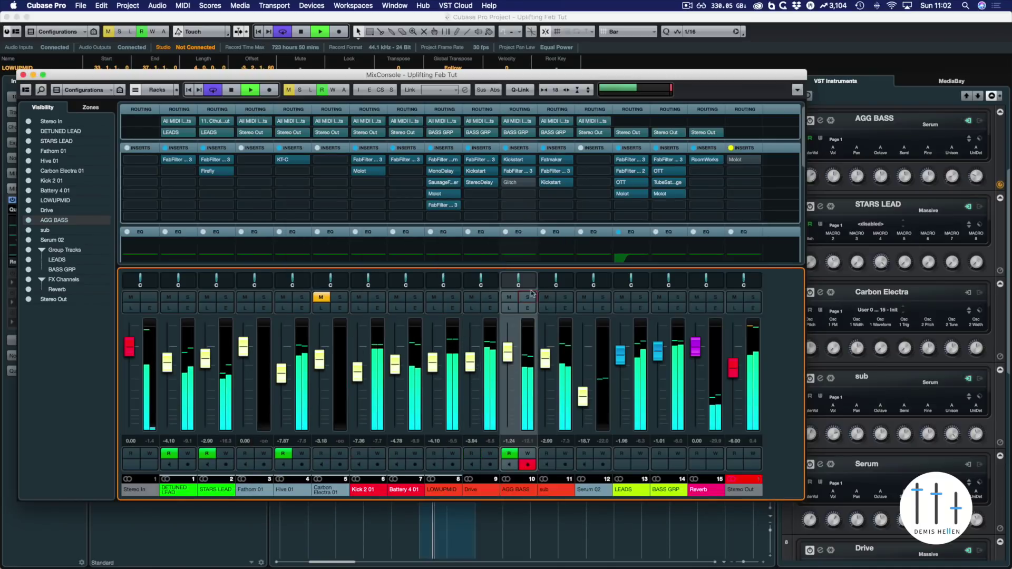
Open AGG BASS's Serum, set the Distortion macro to 79%, and close the synth
{"action": "key", "text": "F3"}
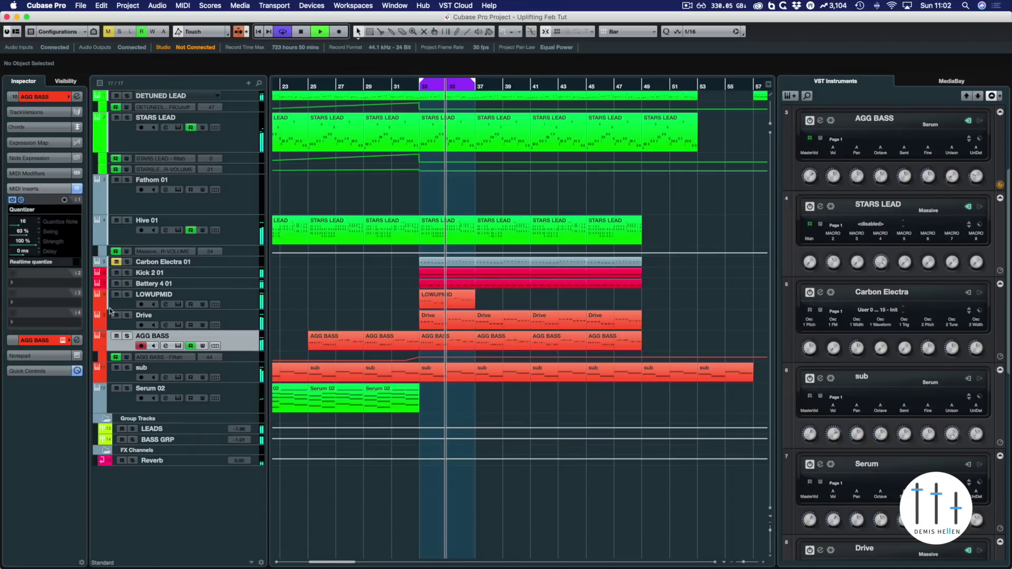
{"action": "key", "text": "F11"}
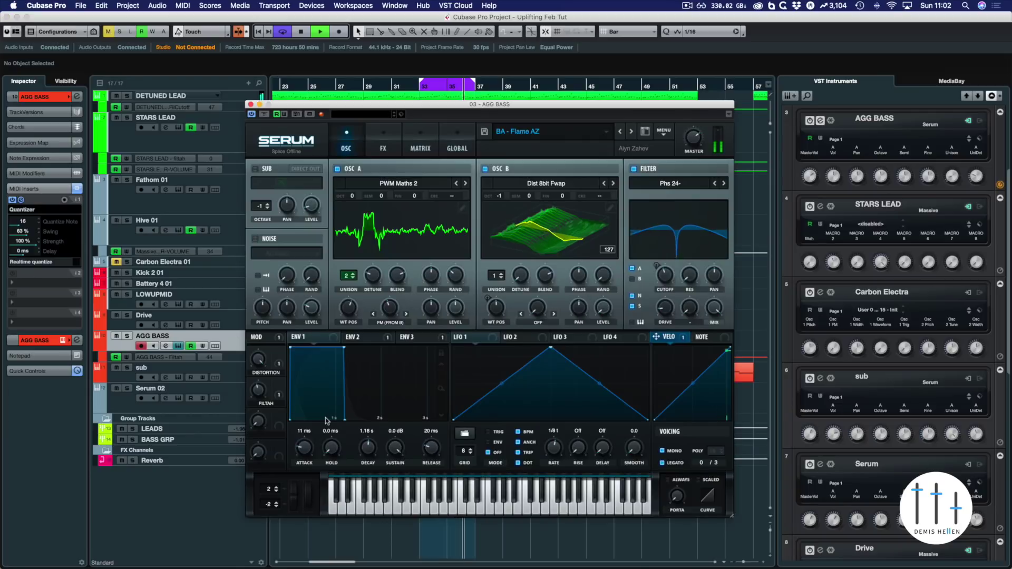
{"action": "left_click_drag", "start_coordinate": [257, 360], "coordinate": [269, 342]}
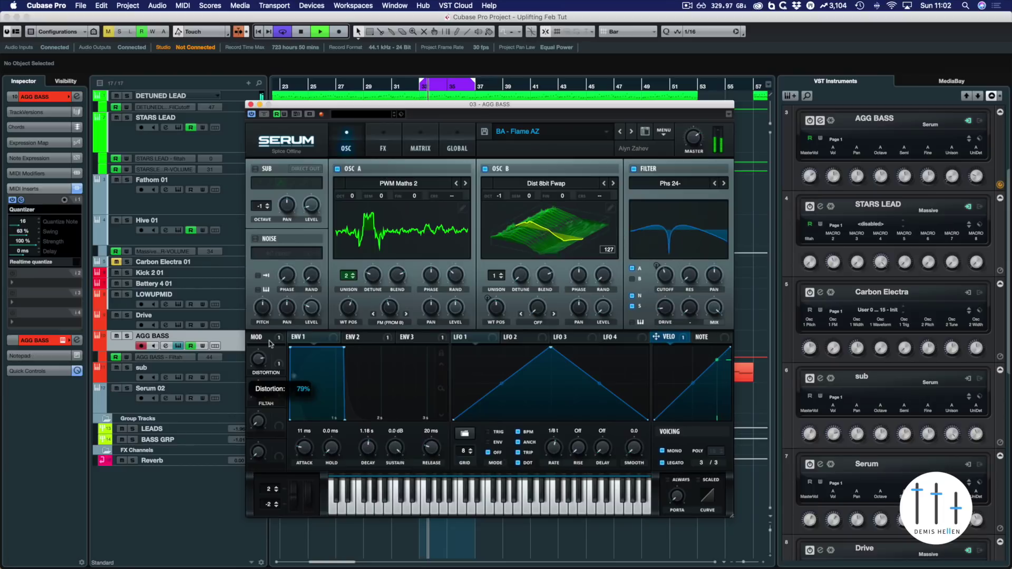
{"action": "left_click", "coordinate": [250, 105]}
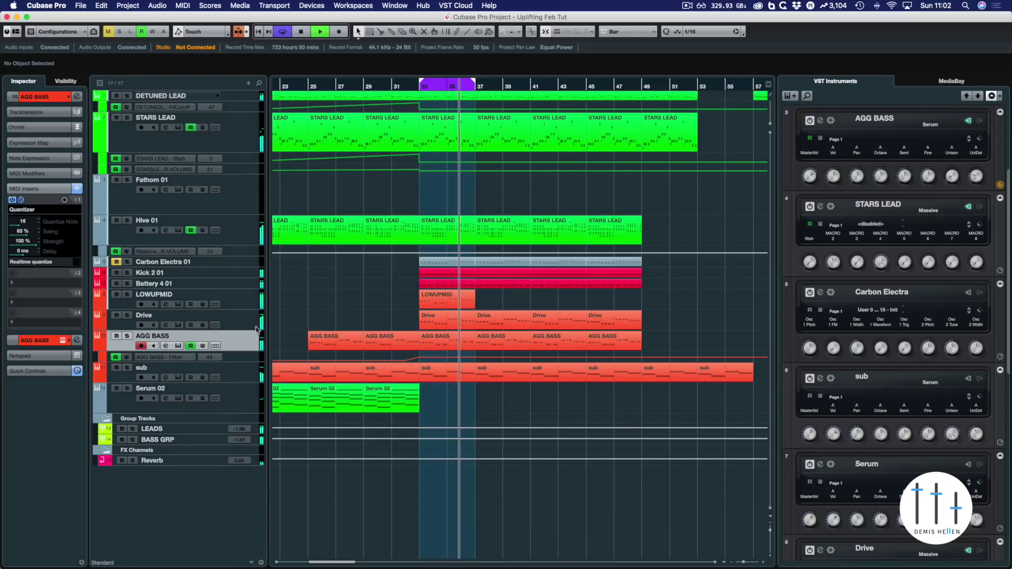
Solo AGG BASS to set its Serum delay filter to about 3200 with Q 3.7, close Serum, and clear the solo
{"action": "left_click", "coordinate": [127, 336]}
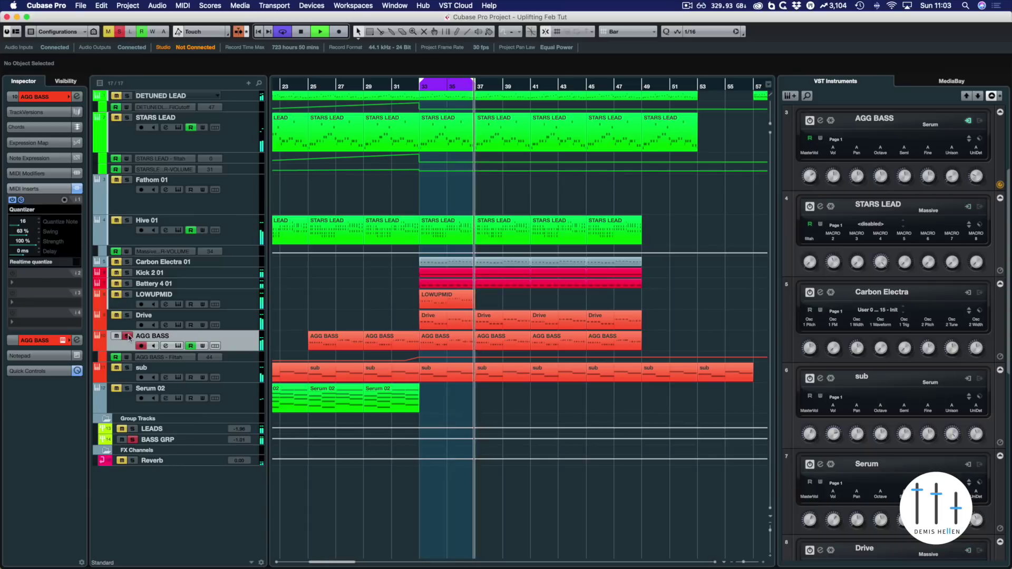
{"action": "key", "text": "F3"}
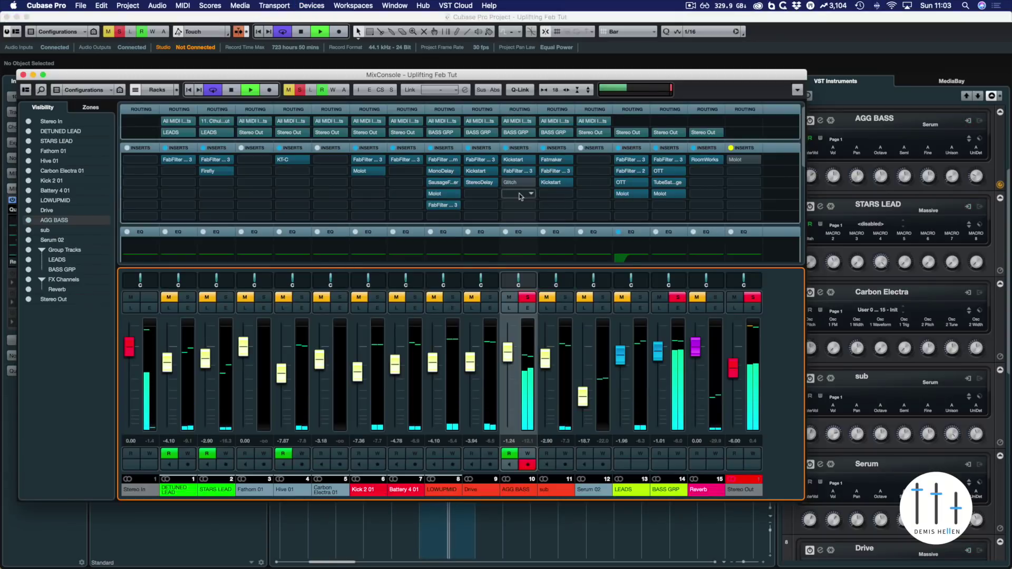
{"action": "key", "text": "F3"}
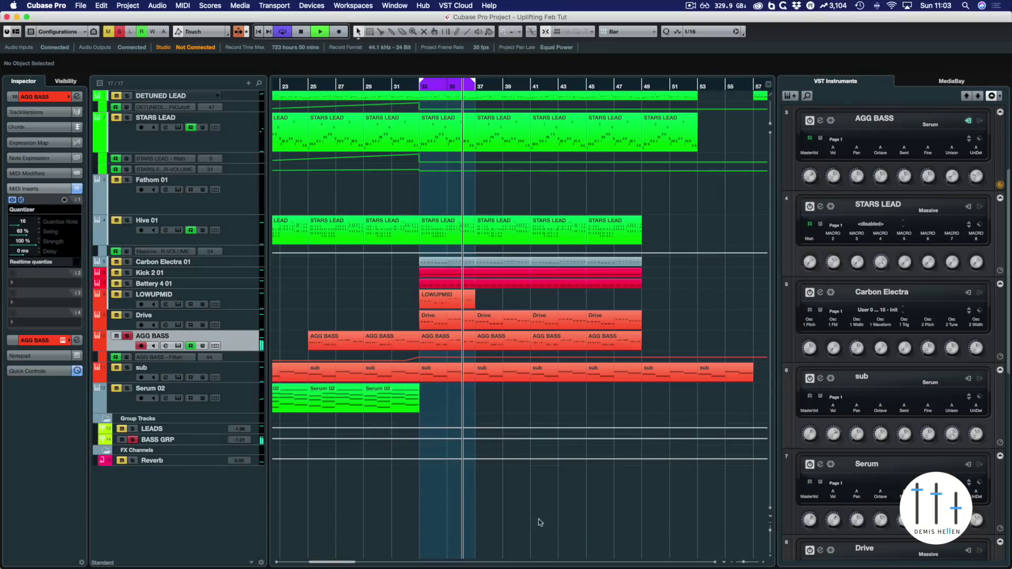
{"action": "left_click", "coordinate": [65, 340]}
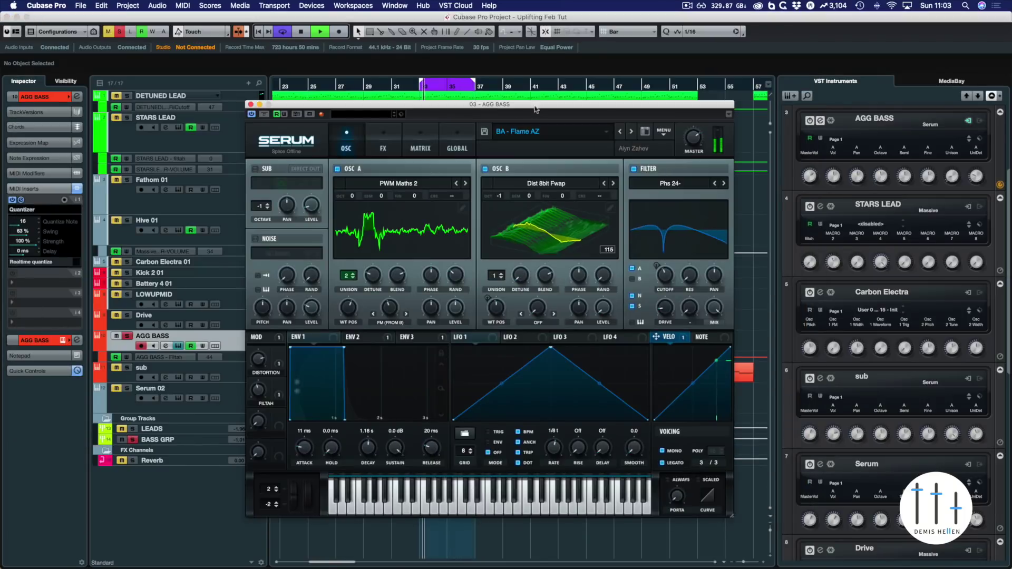
{"action": "left_click", "coordinate": [395, 141]}
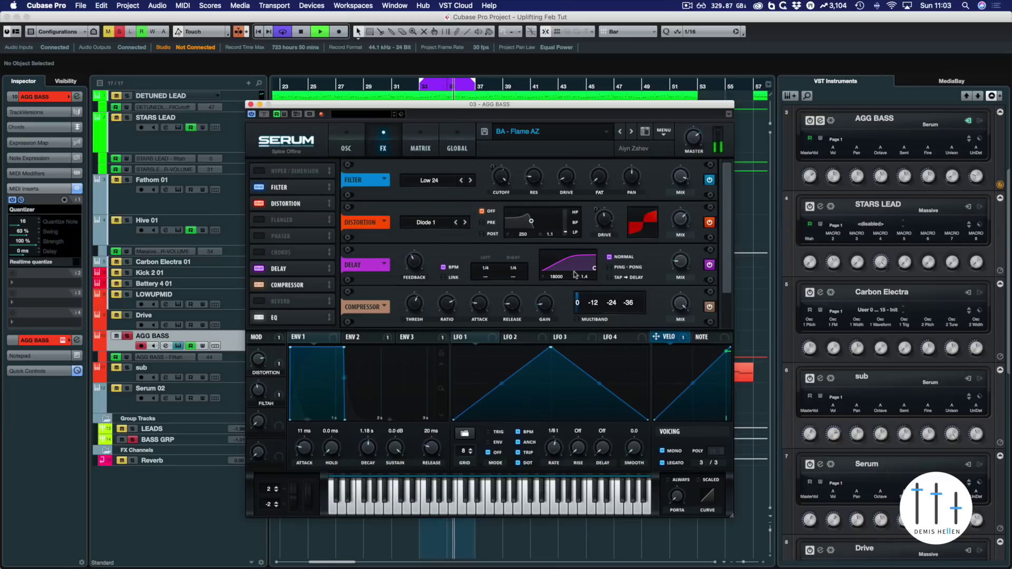
{"action": "left_click_drag", "start_coordinate": [589, 275], "coordinate": [592, 271]}
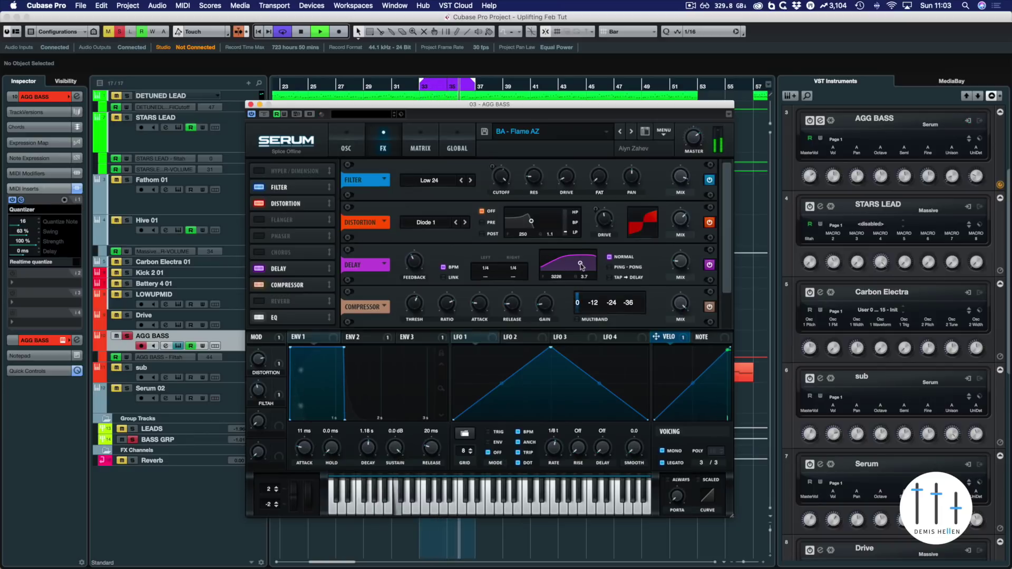
{"action": "key", "text": "space"}
{"action": "left_click", "coordinate": [250, 104]}
{"action": "left_click", "coordinate": [127, 336]}
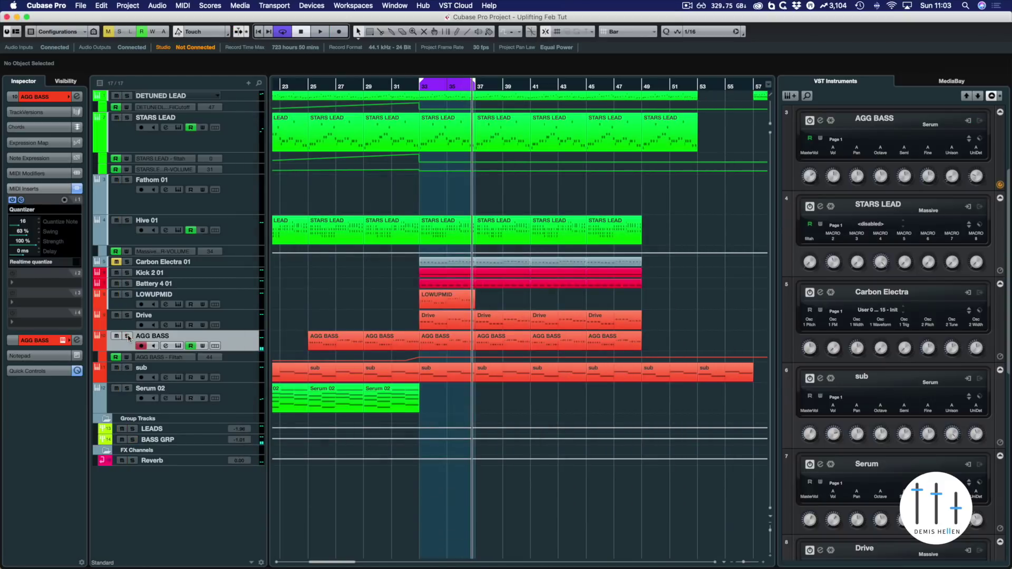
Play the mix with AGG BASS muted, compare LOWUPMID and Drive in solo, and clear all solos
{"action": "key", "text": "space"}
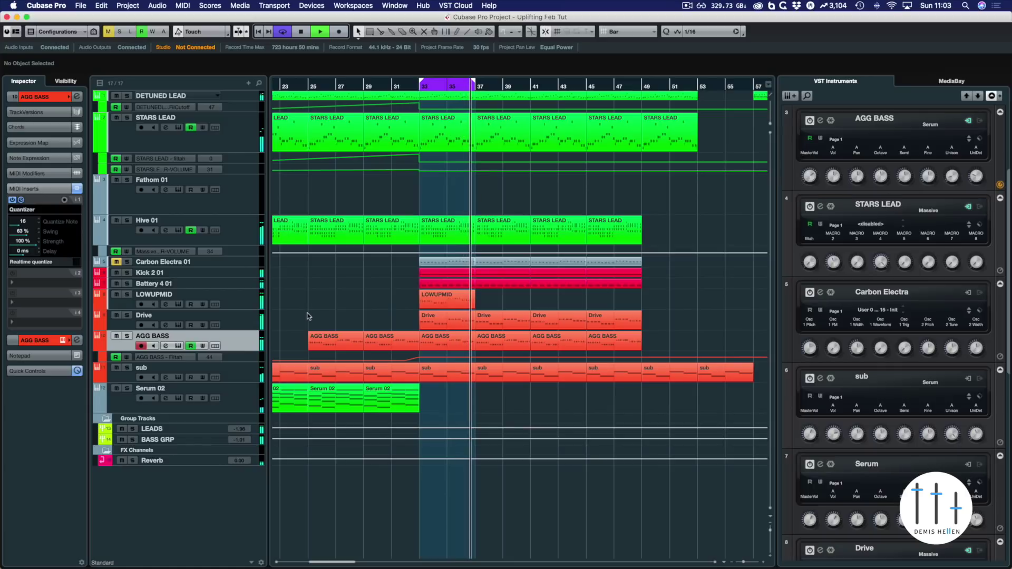
{"action": "left_click", "coordinate": [116, 335]}
{"action": "left_click", "coordinate": [127, 295]}
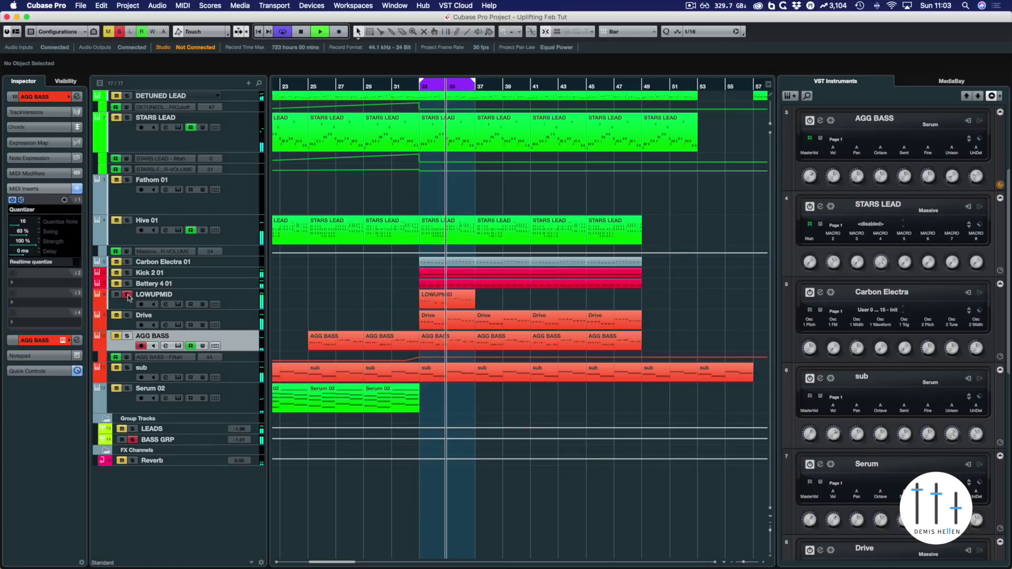
{"action": "left_click", "coordinate": [127, 296]}
{"action": "left_click_drag", "start_coordinate": [129, 309], "coordinate": [128, 320]}
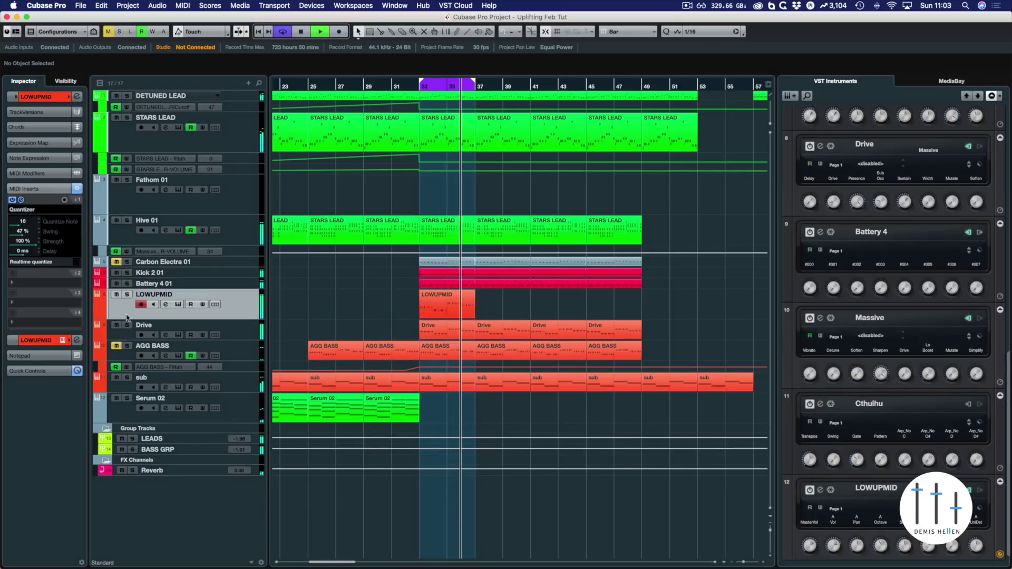
{"action": "left_click", "coordinate": [127, 325]}
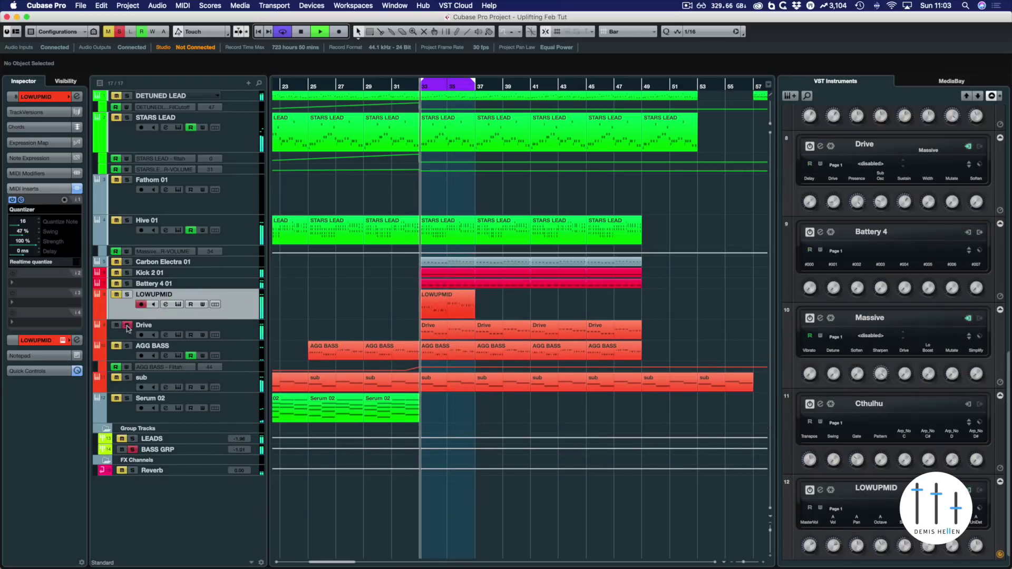
{"action": "left_click", "coordinate": [127, 294]}
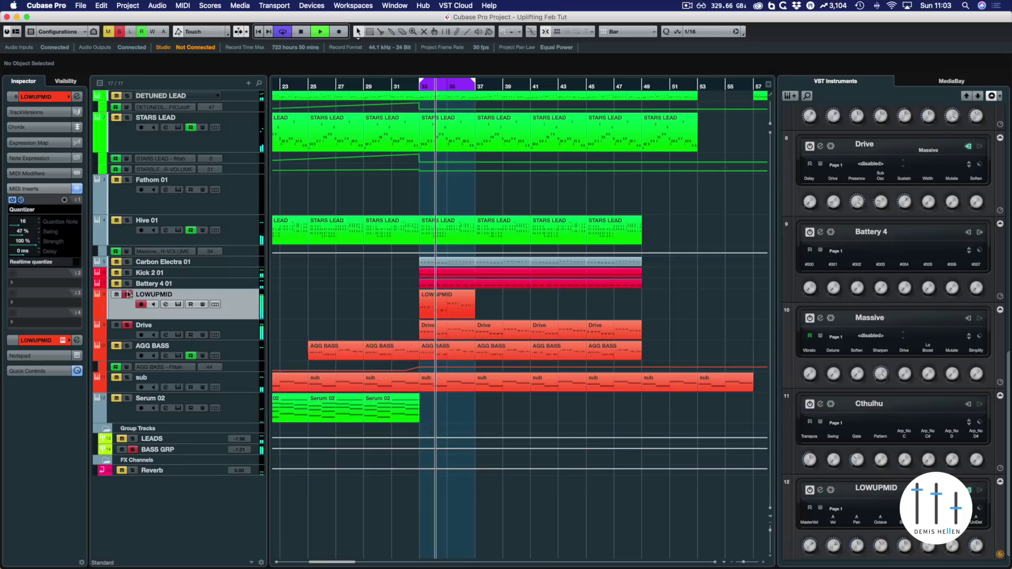
{"action": "left_click", "coordinate": [120, 32]}
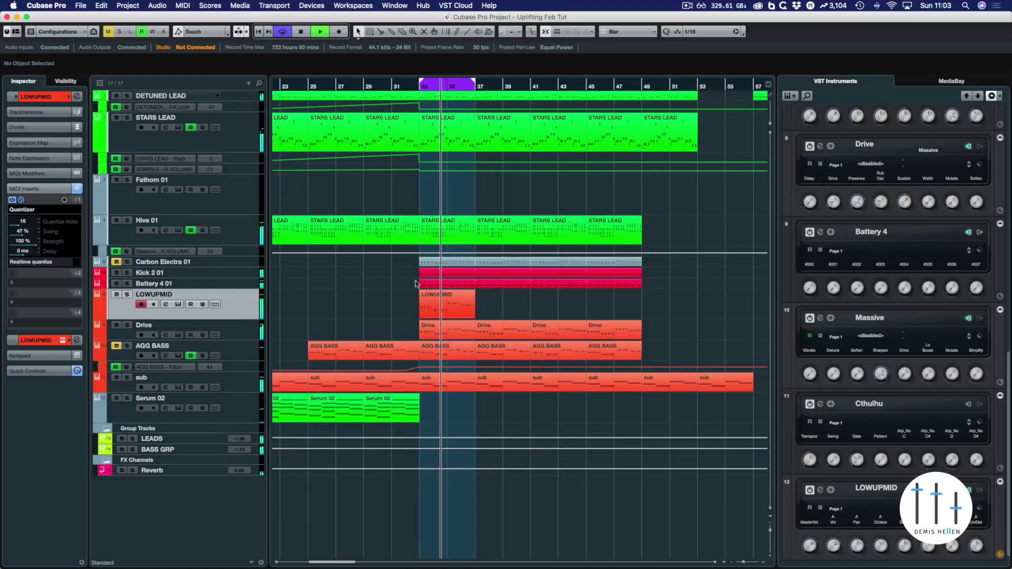
Compare the full mix with BASS GRP's OTT insert active and bypassed, leaving OTT switched on
{"action": "key", "text": "space"}
{"action": "key", "text": "F3"}
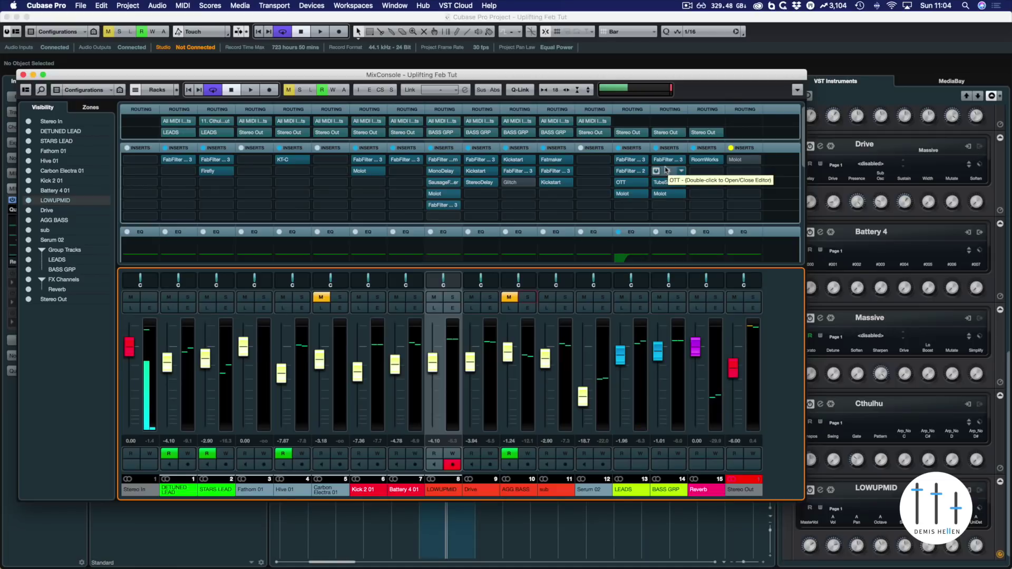
{"action": "key", "text": "space"}
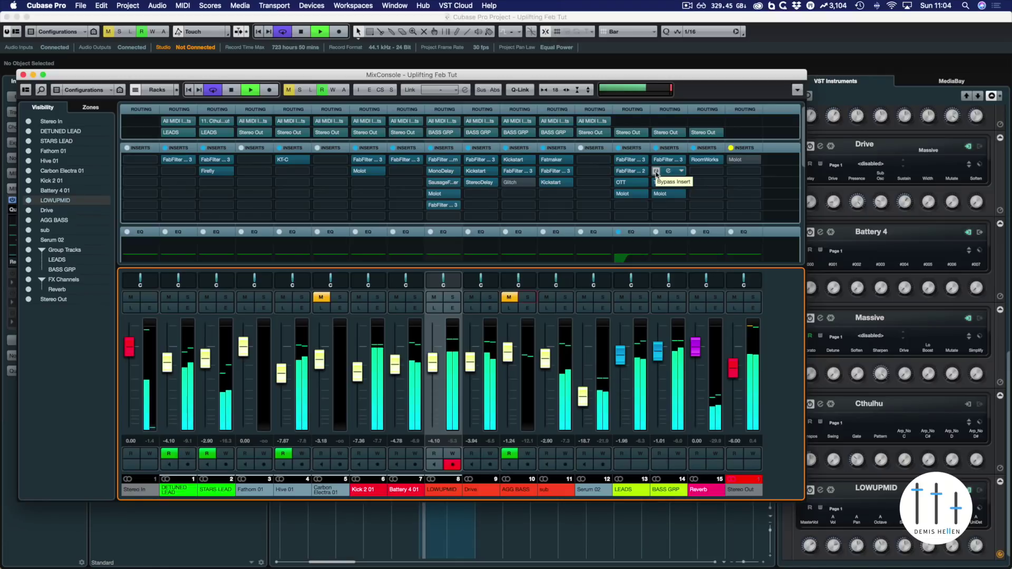
{"action": "left_click", "coordinate": [656, 171]}
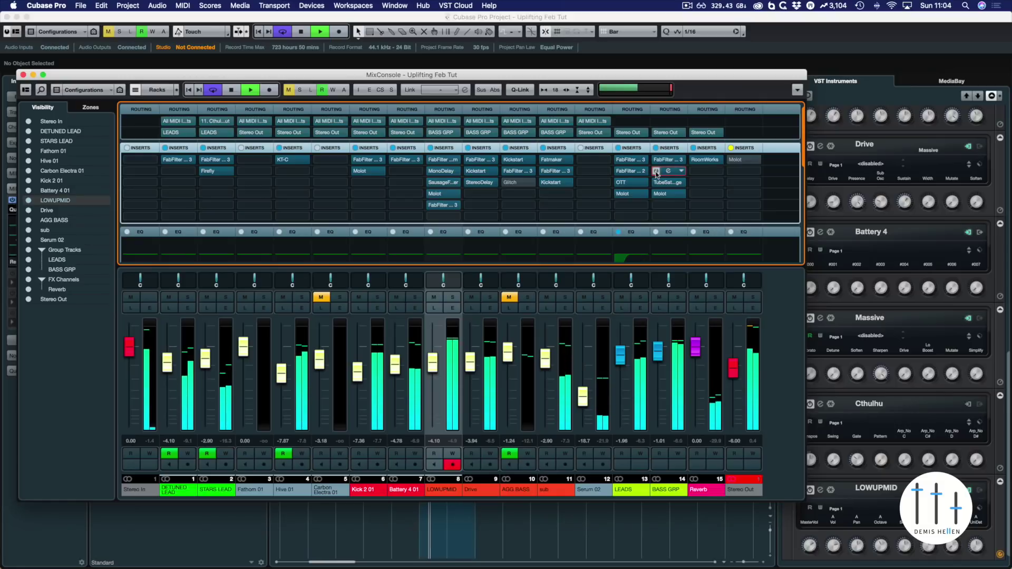
{"action": "key", "text": "space"}
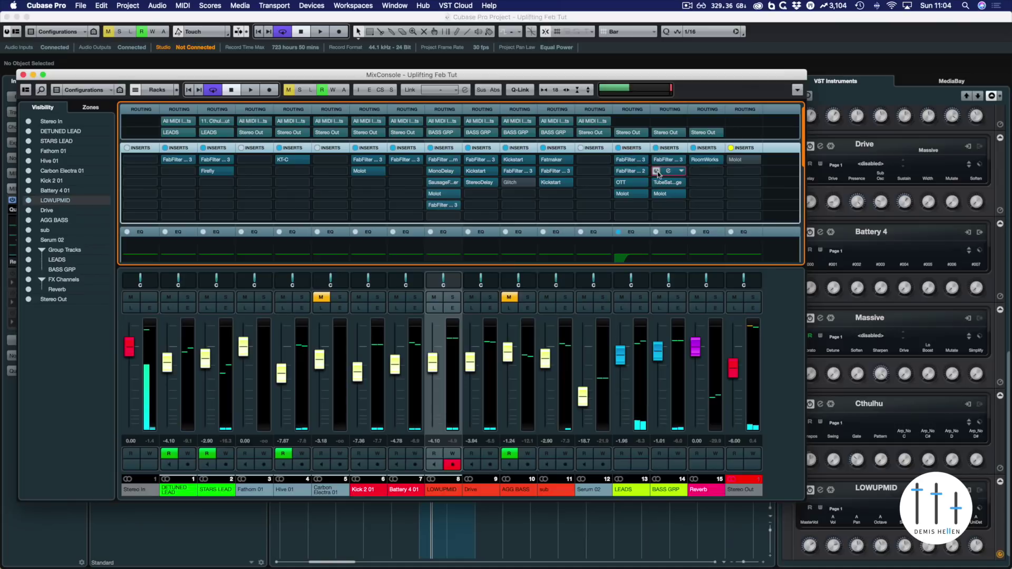
{"action": "left_click", "coordinate": [656, 171]}
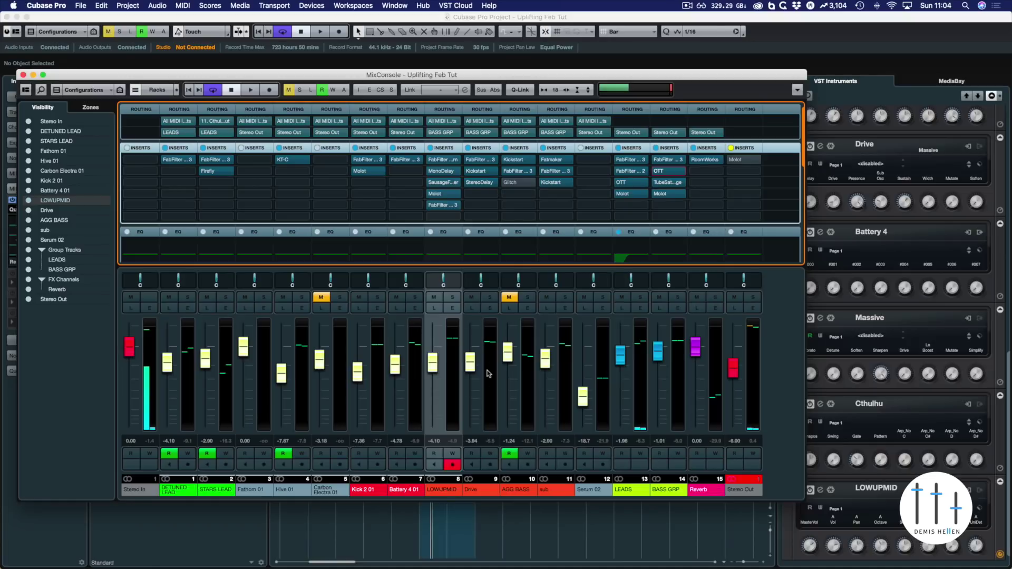
Unmute AGG BASS and review the Tube Saturator settings on BASS GRP
{"action": "left_click", "coordinate": [508, 297]}
{"action": "left_click", "coordinate": [669, 183]}
{"action": "left_click", "coordinate": [667, 182]}
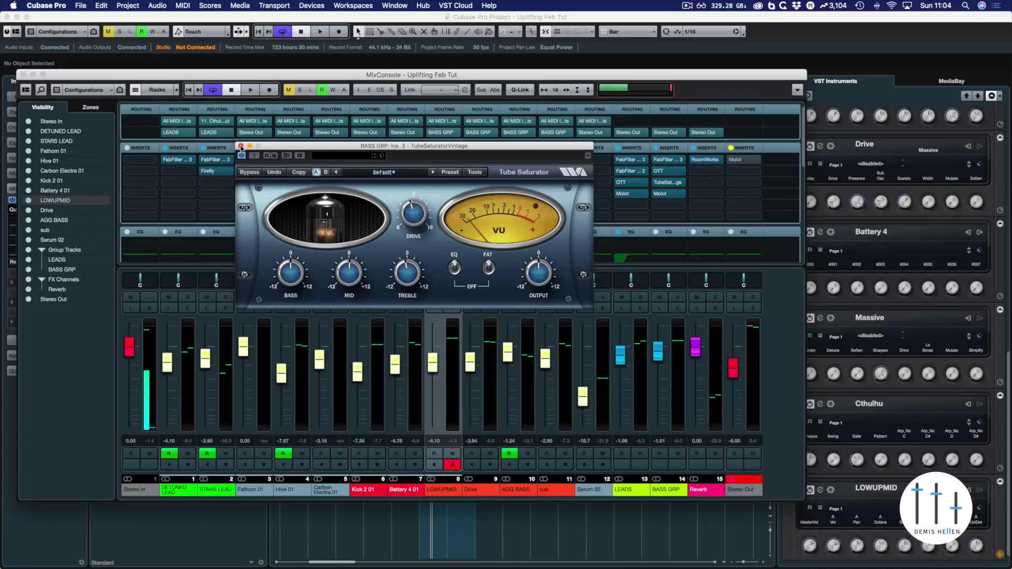
{"action": "left_click", "coordinate": [241, 146]}
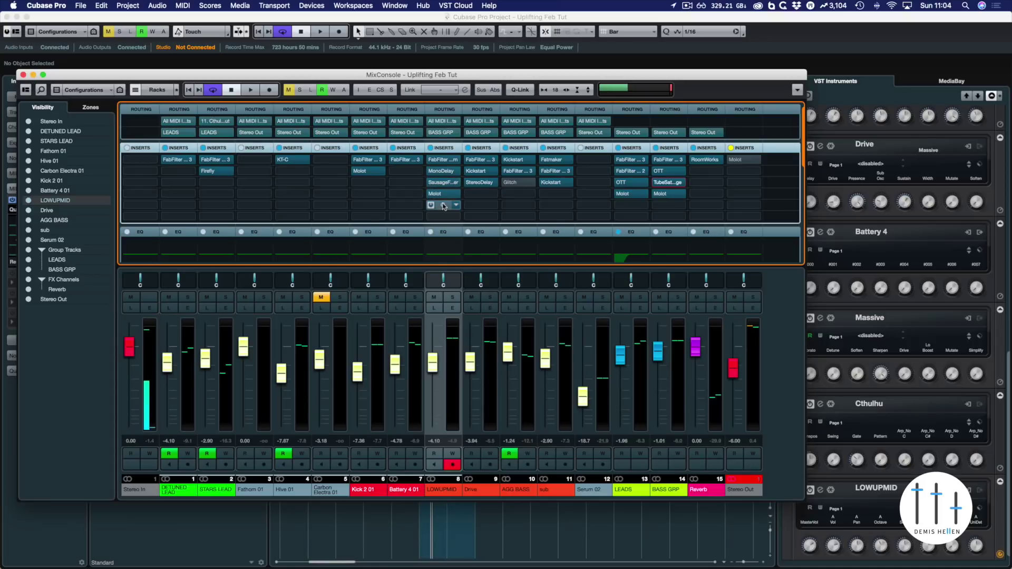
Review the low cut in LOWUPMID's last Pro-Q 3 insert and close the EQ
{"action": "left_click", "coordinate": [443, 206]}
{"action": "left_click", "coordinate": [443, 206]}
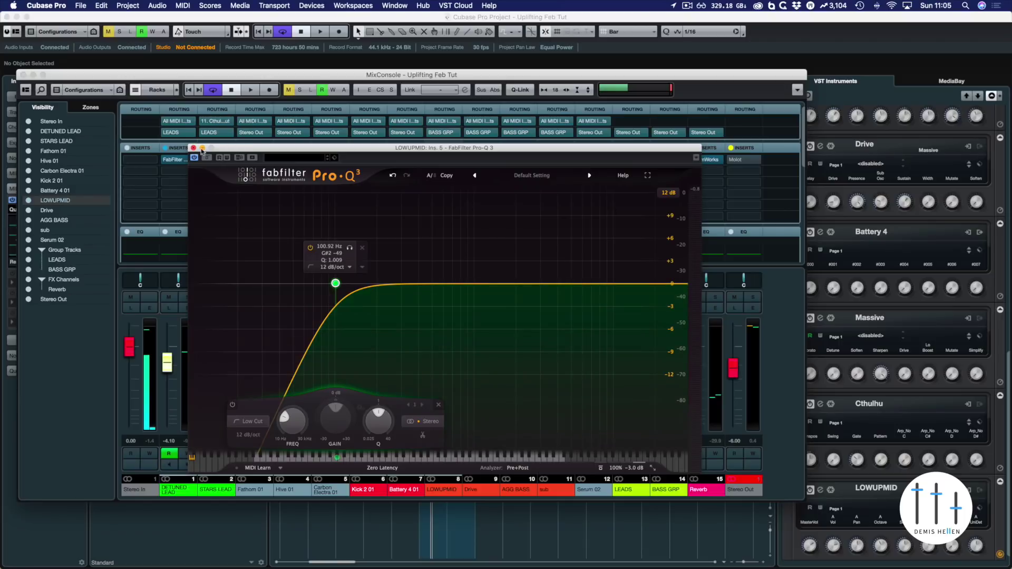
{"action": "left_click", "coordinate": [194, 148]}
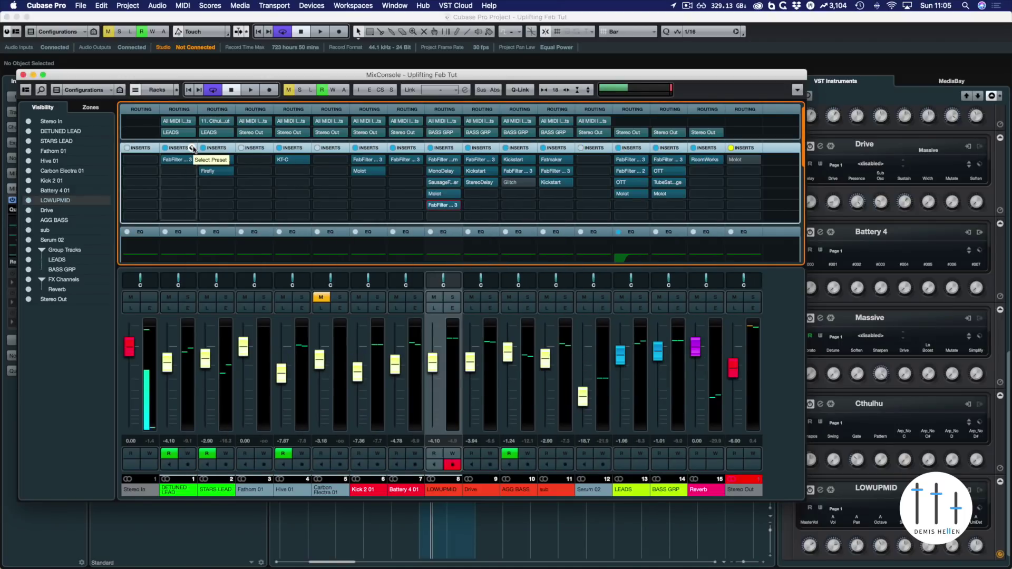
Return to the arrangement and solo AGG BASS together with sub to hear the two layers combined
{"action": "key", "text": "F3"}
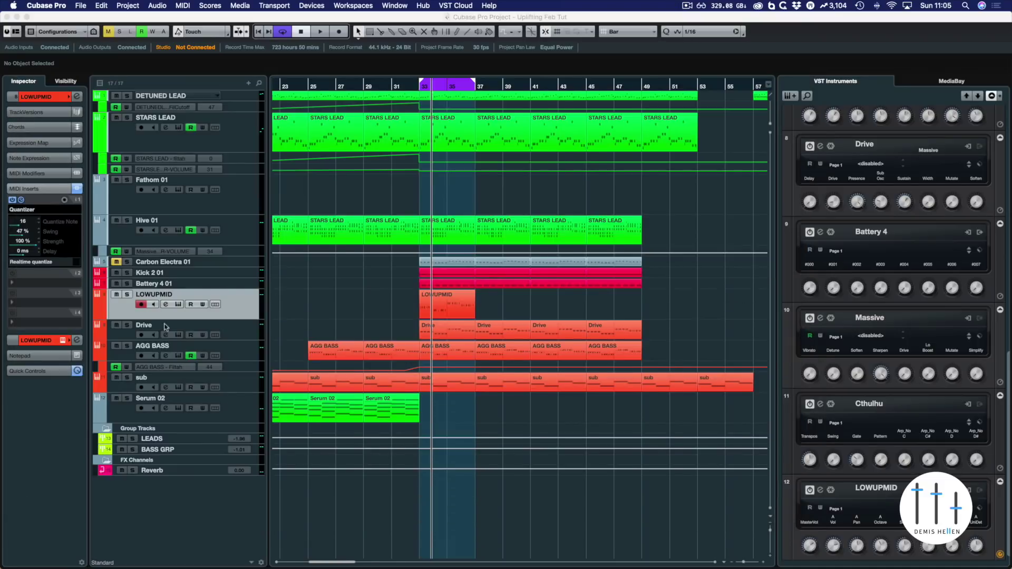
{"action": "left_click", "coordinate": [127, 346]}
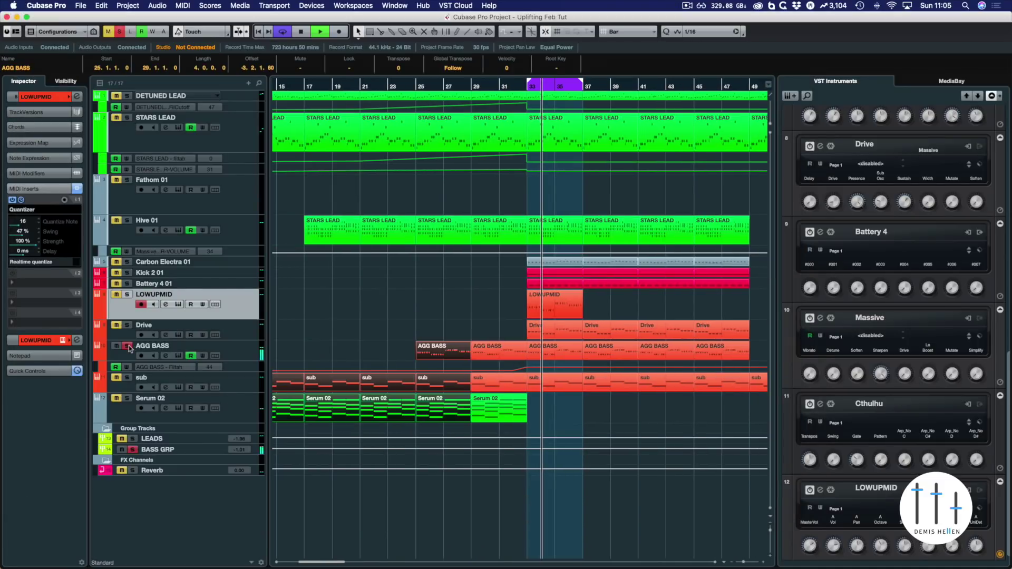
{"action": "left_click", "coordinate": [127, 377]}
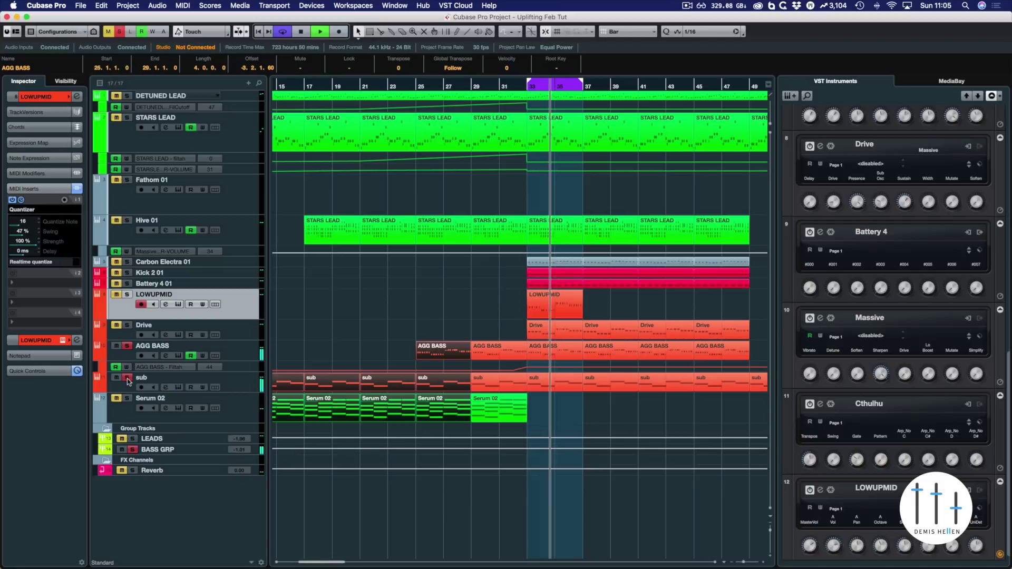
Clear the solo on AGG BASS, solo the Drive track and play the loop to hear that layer alone
{"action": "left_click", "coordinate": [128, 346]}
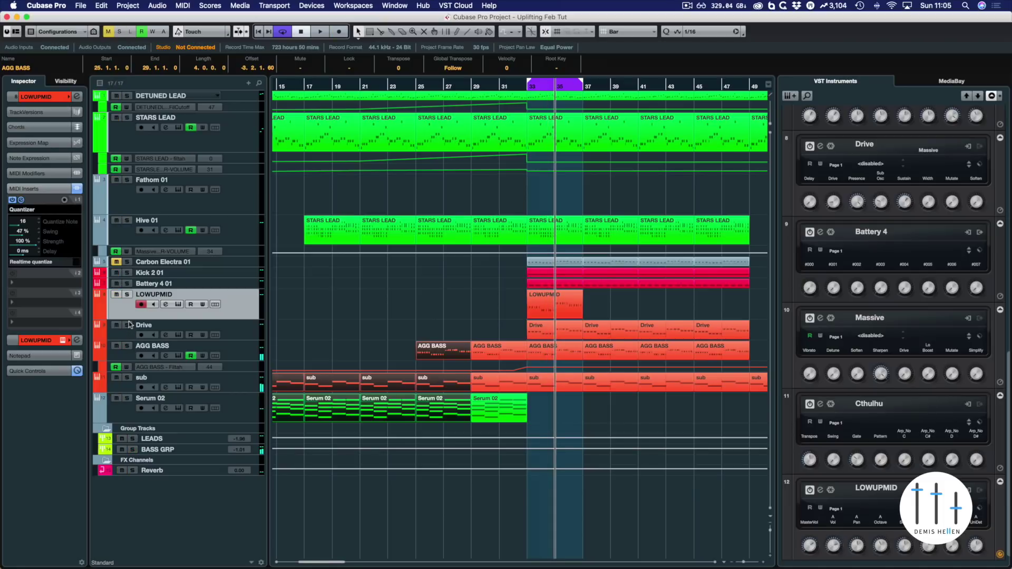
{"action": "left_click", "coordinate": [128, 325]}
{"action": "key", "text": "space"}
{"action": "key", "text": "space"}
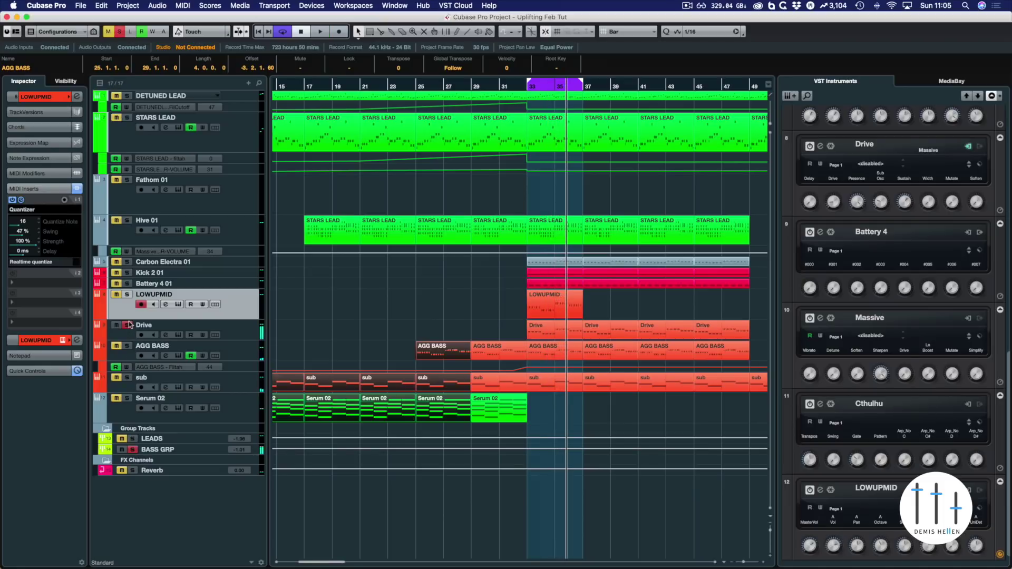
Switch the solo from Drive to LOWUPMID and play the loop to hear the low-upper-mid layer alone
{"action": "left_click", "coordinate": [127, 294]}
{"action": "left_click", "coordinate": [127, 325]}
{"action": "key", "text": "space"}
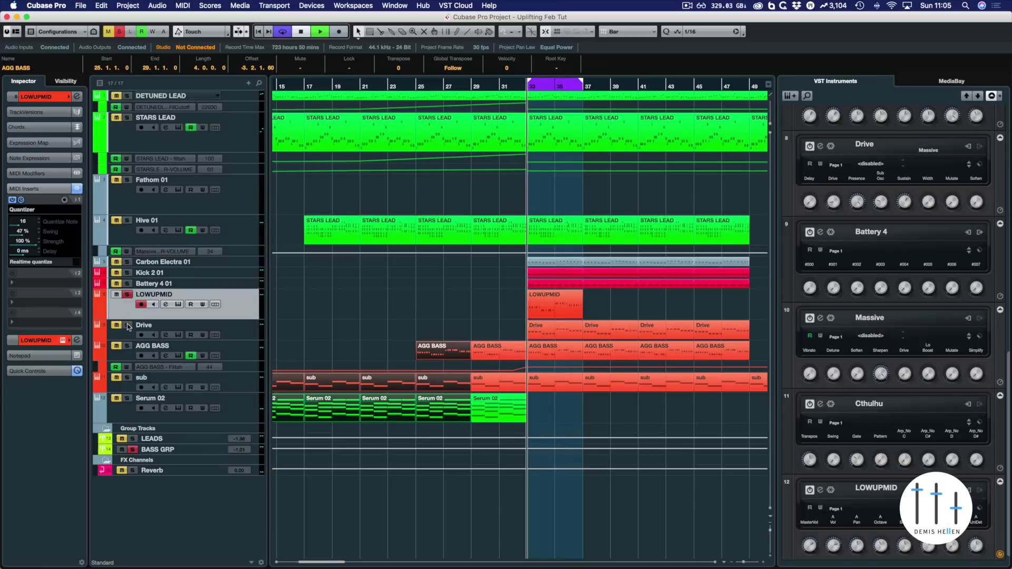
{"action": "key", "text": "space"}
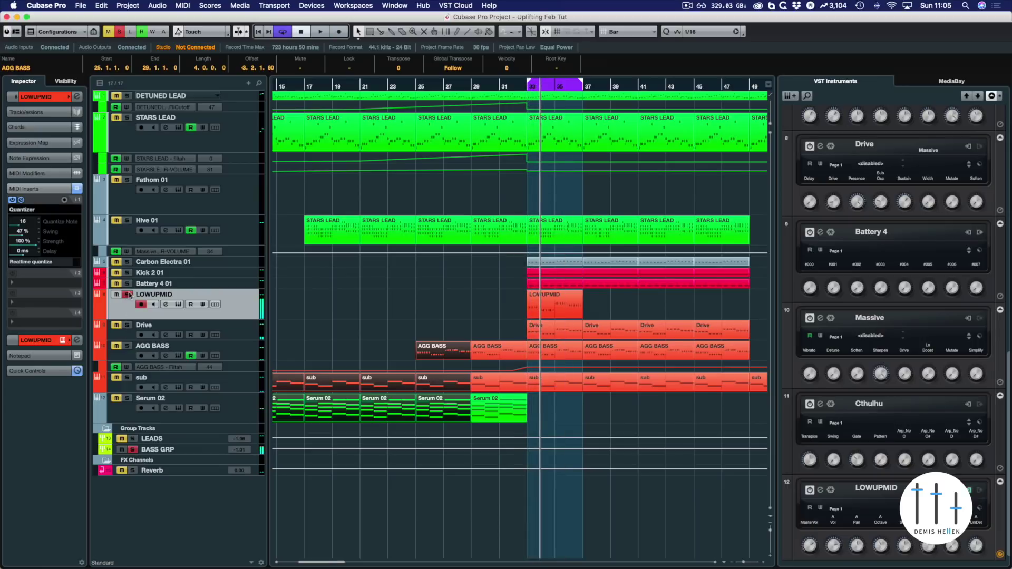
Take LOWUPMID out of solo, then solo the Drive channel in the MixConsole and listen to it
{"action": "left_click", "coordinate": [127, 295]}
{"action": "key", "text": "F3"}
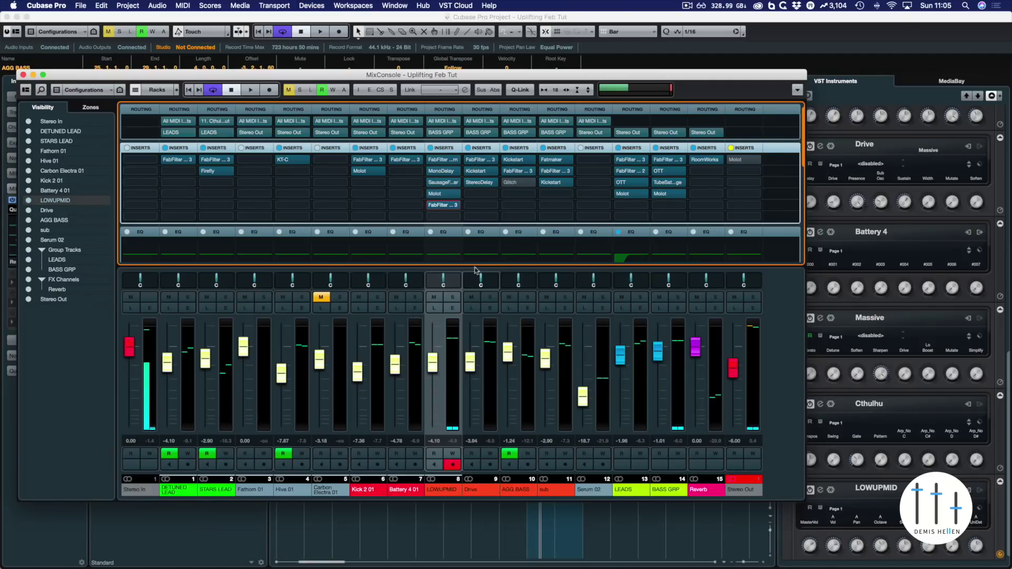
{"action": "left_click", "coordinate": [490, 297]}
{"action": "key", "text": "space"}
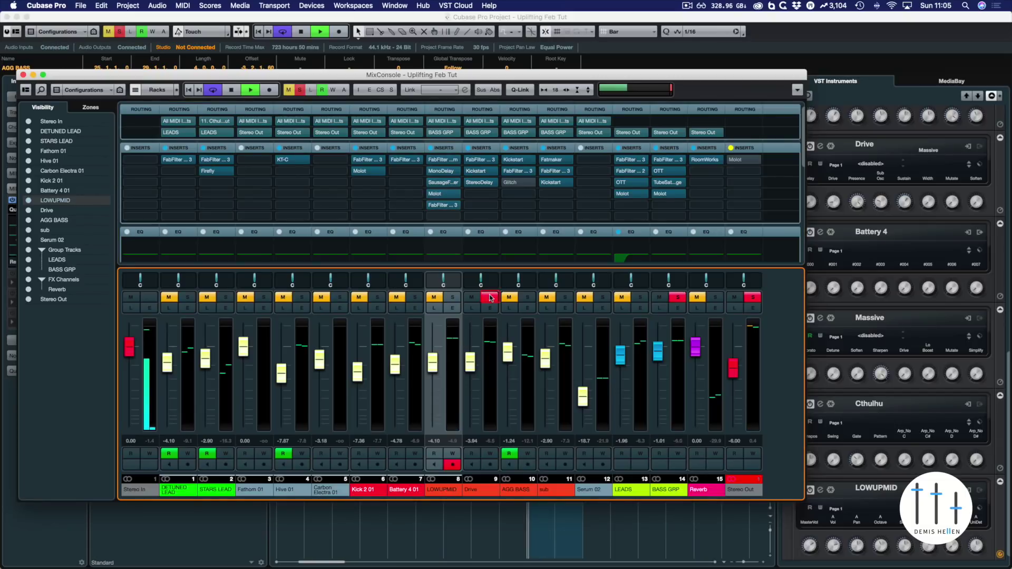
{"action": "key", "text": "space"}
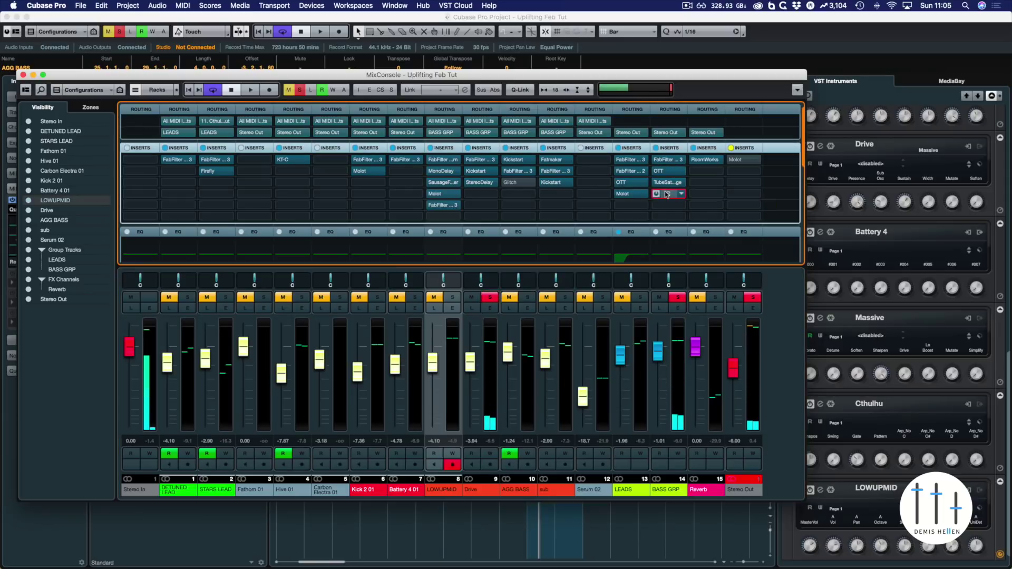
Review the Molot compressor insert on BASS GRP, close the plug-in and return to the arrangement
{"action": "double_click", "coordinate": [666, 194]}
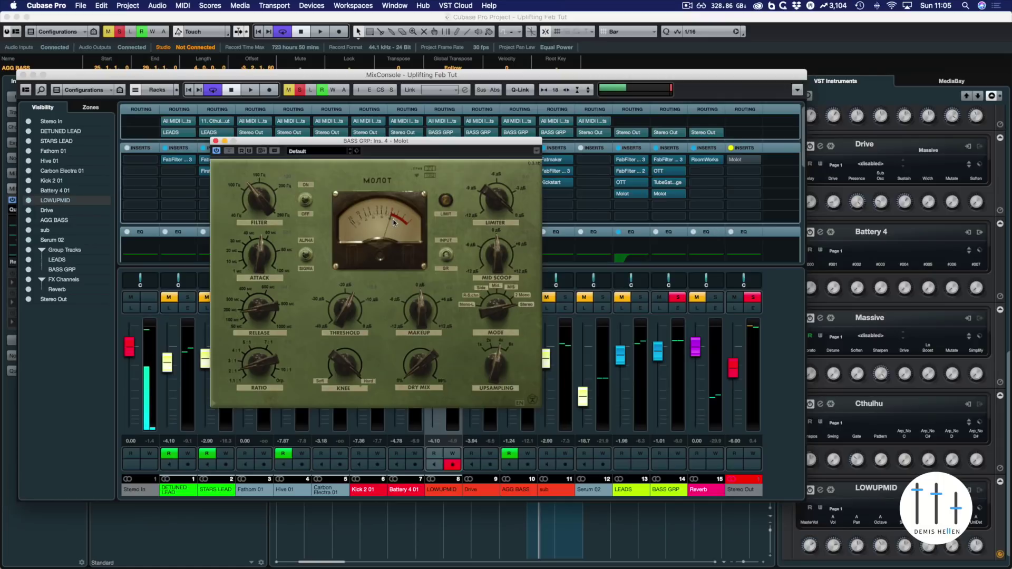
{"action": "left_click", "coordinate": [214, 141]}
{"action": "left_click", "coordinate": [785, 381]}
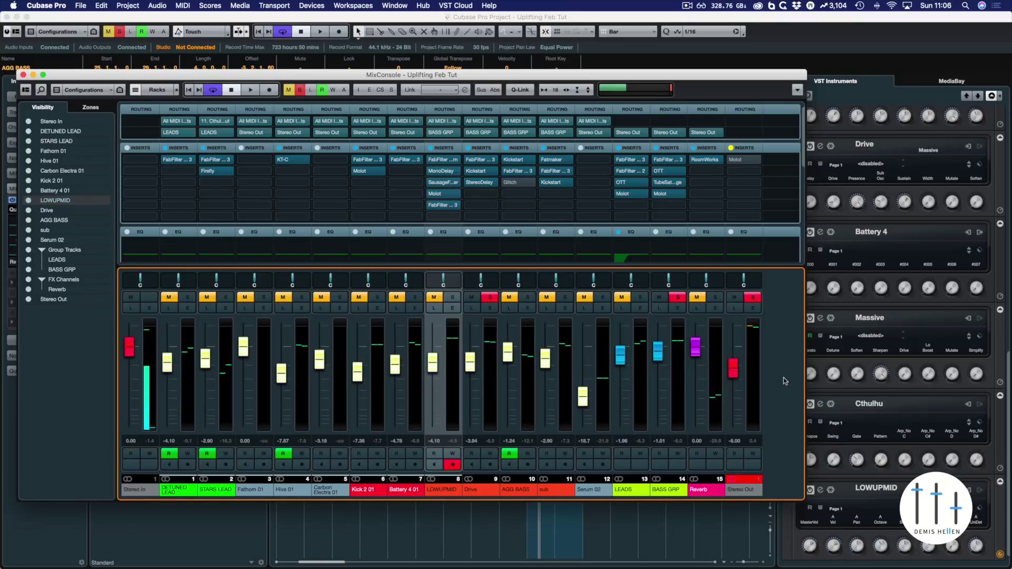
{"action": "key", "text": "F3"}
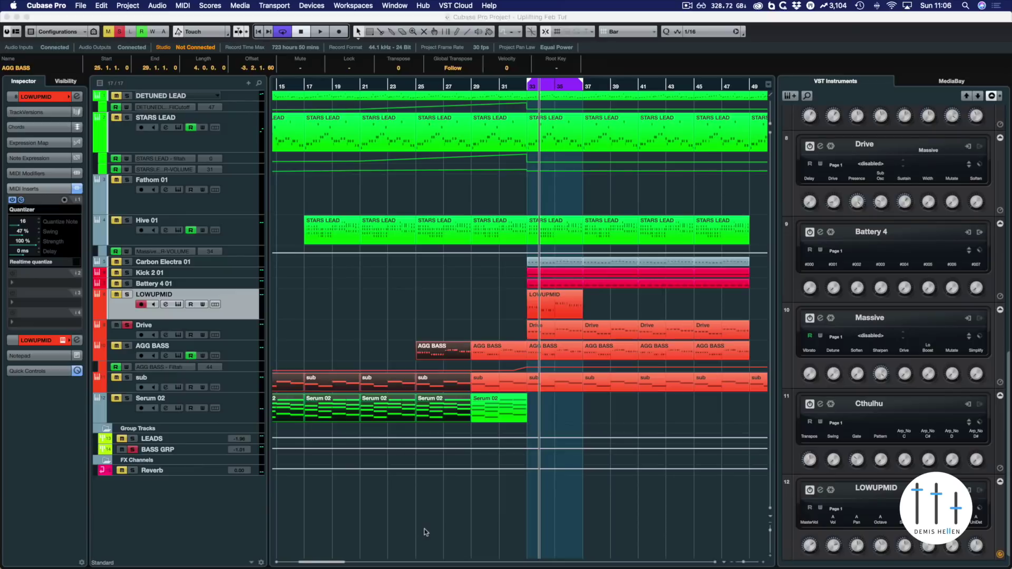
Deselect the arrangement events, replace the Drive solo with LOWUPMID and listen to that layer again
{"action": "left_click", "coordinate": [424, 532]}
{"action": "left_click", "coordinate": [126, 325]}
{"action": "left_click", "coordinate": [127, 325]}
{"action": "left_click", "coordinate": [127, 325]}
{"action": "left_click", "coordinate": [127, 295]}
{"action": "key", "text": "space"}
{"action": "key", "text": "space"}
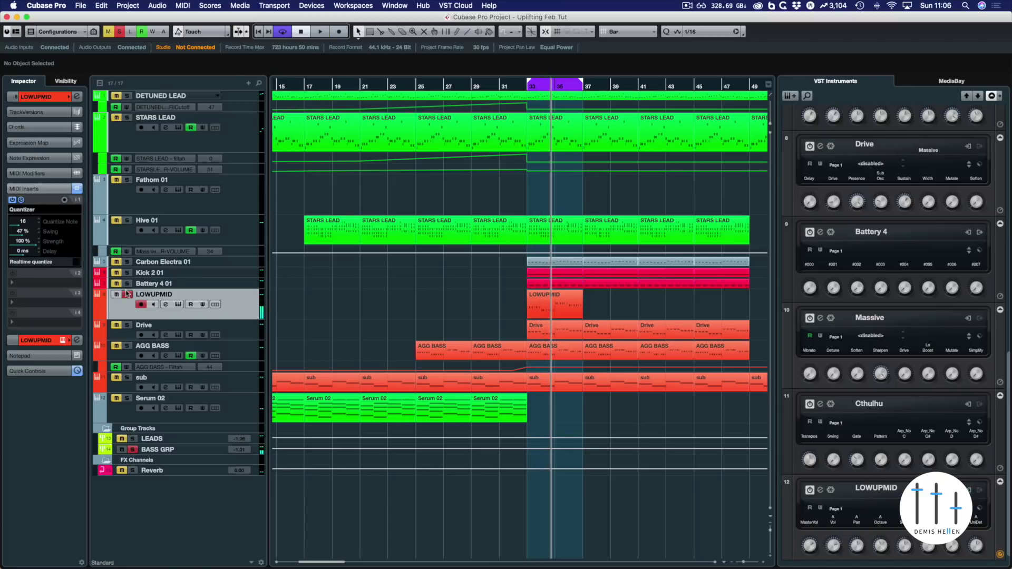